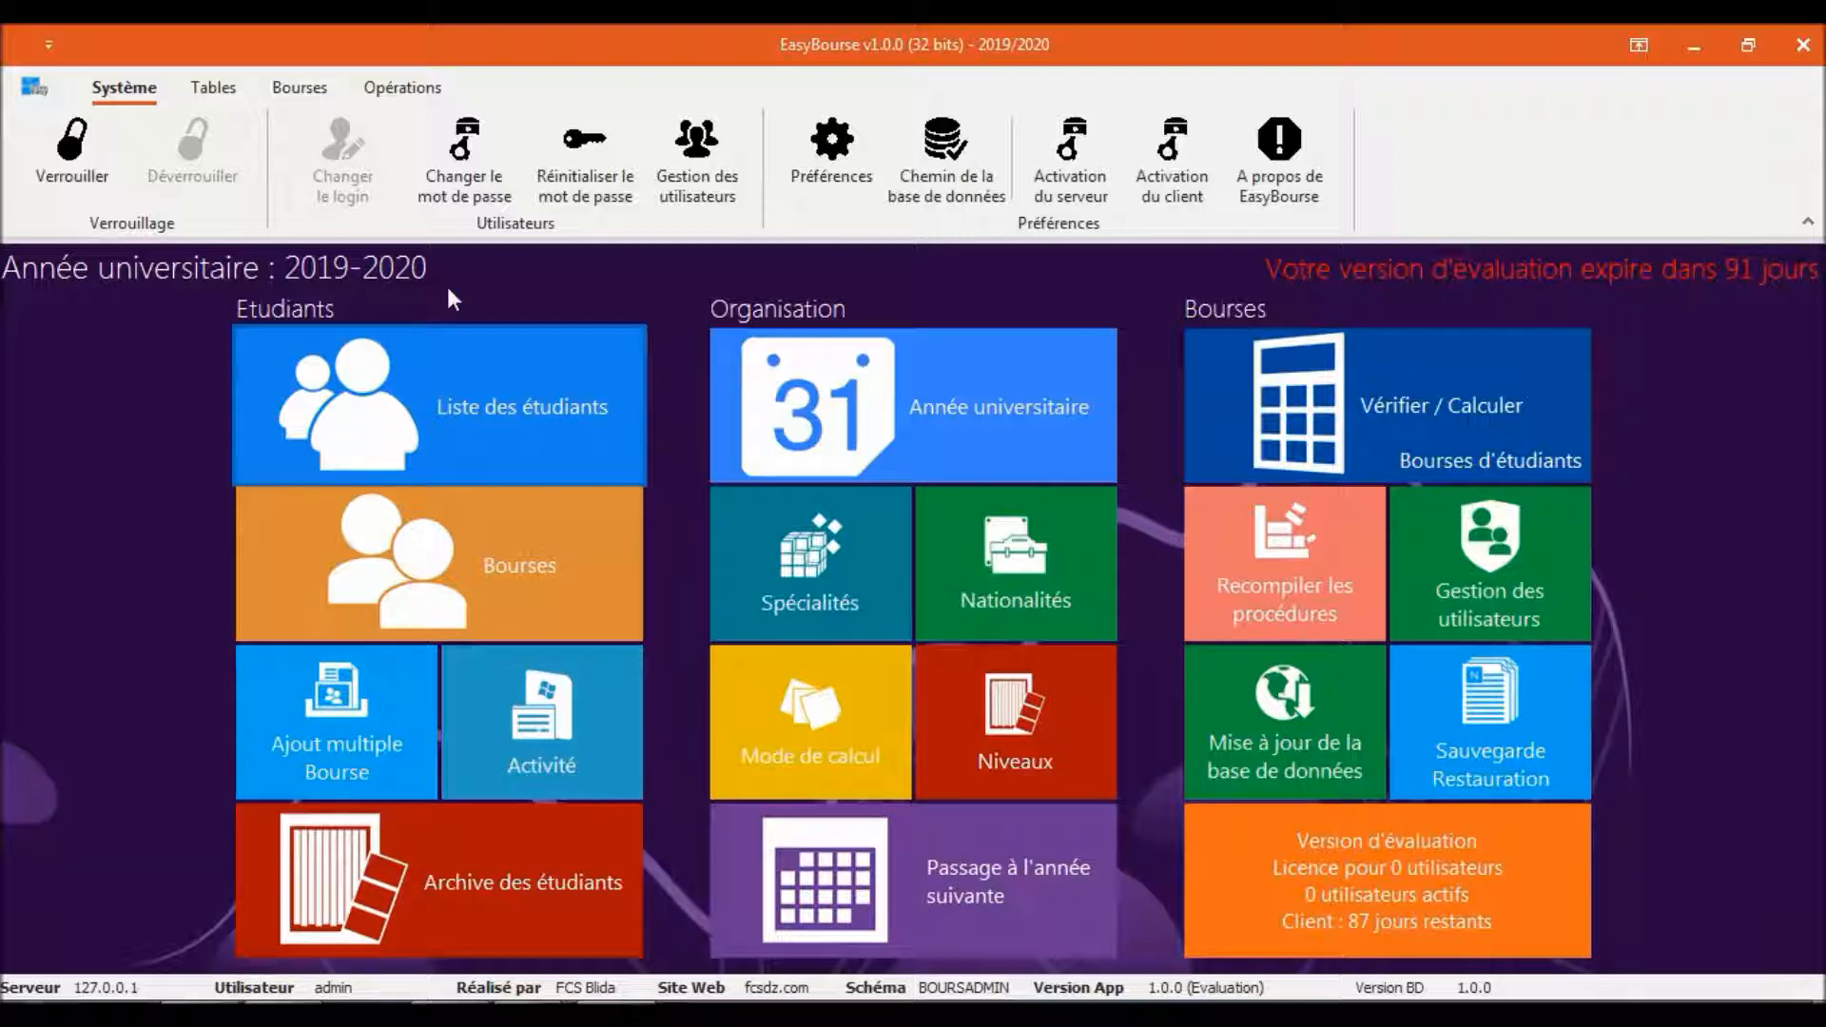
Open the Année universitaire settings for 2019-2020 and display the year's full details.
left_click(912, 399)
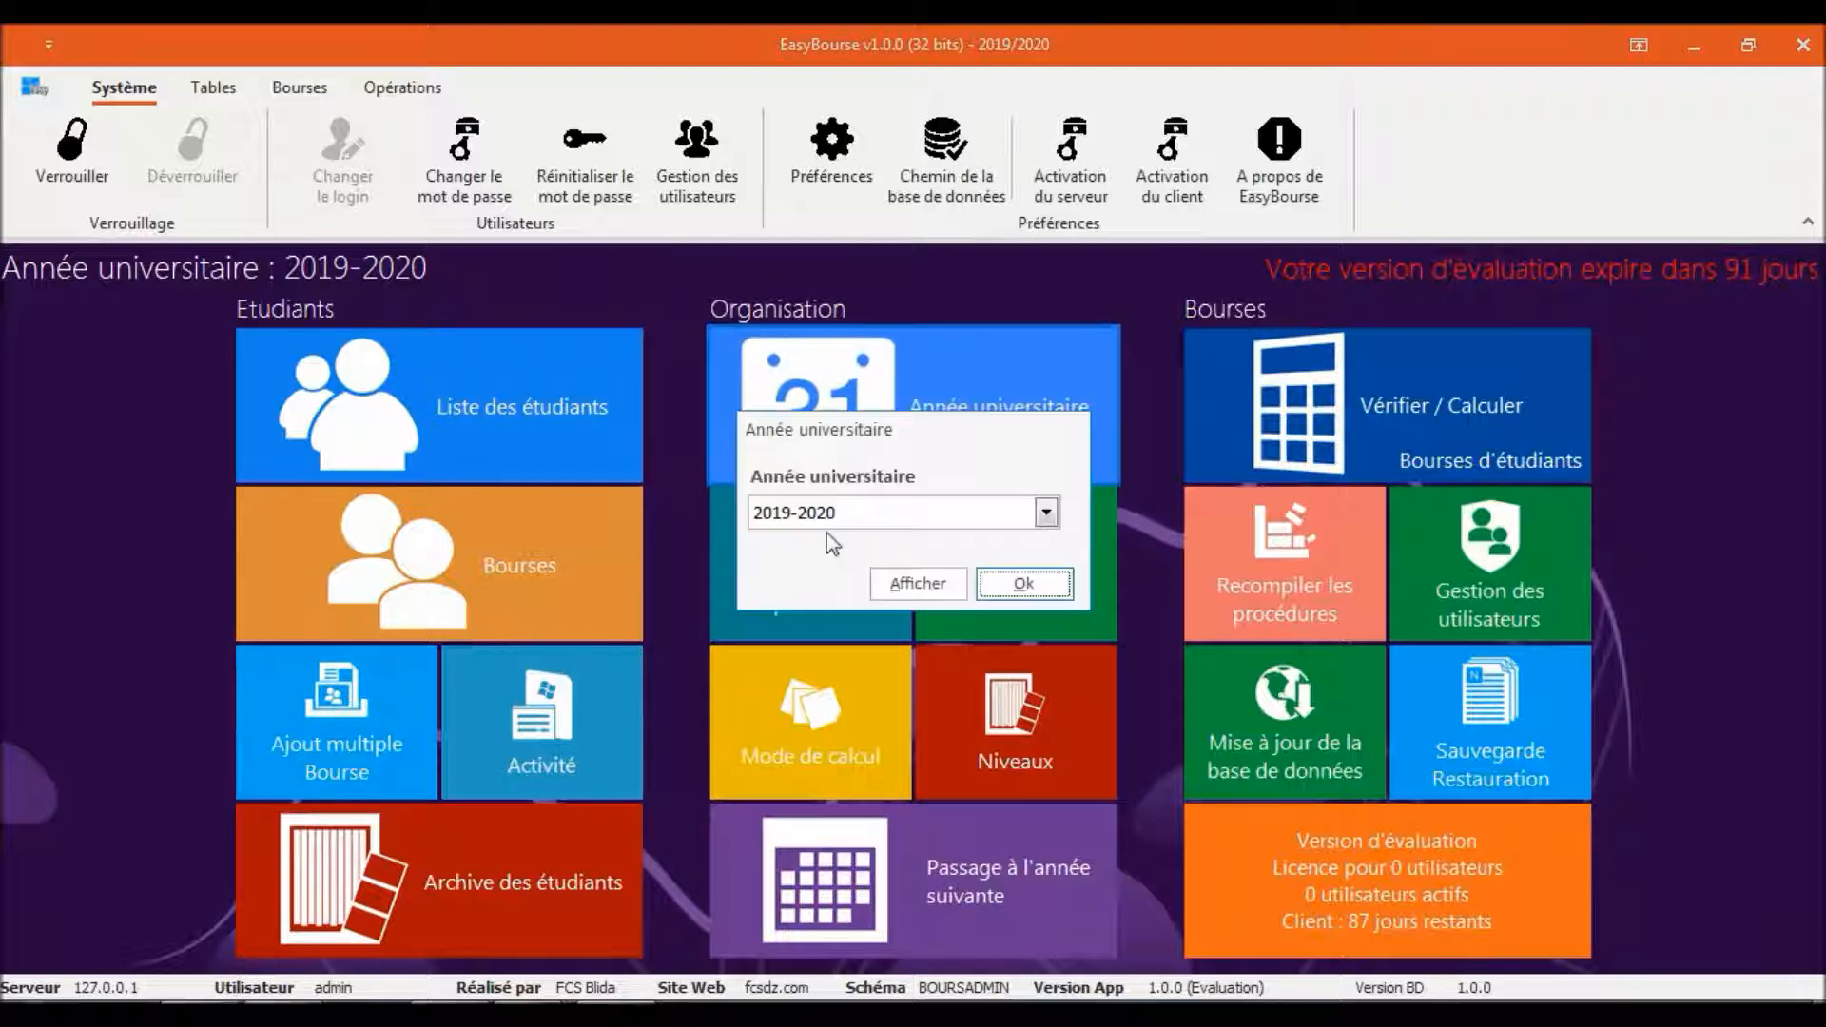
left_click(852, 518)
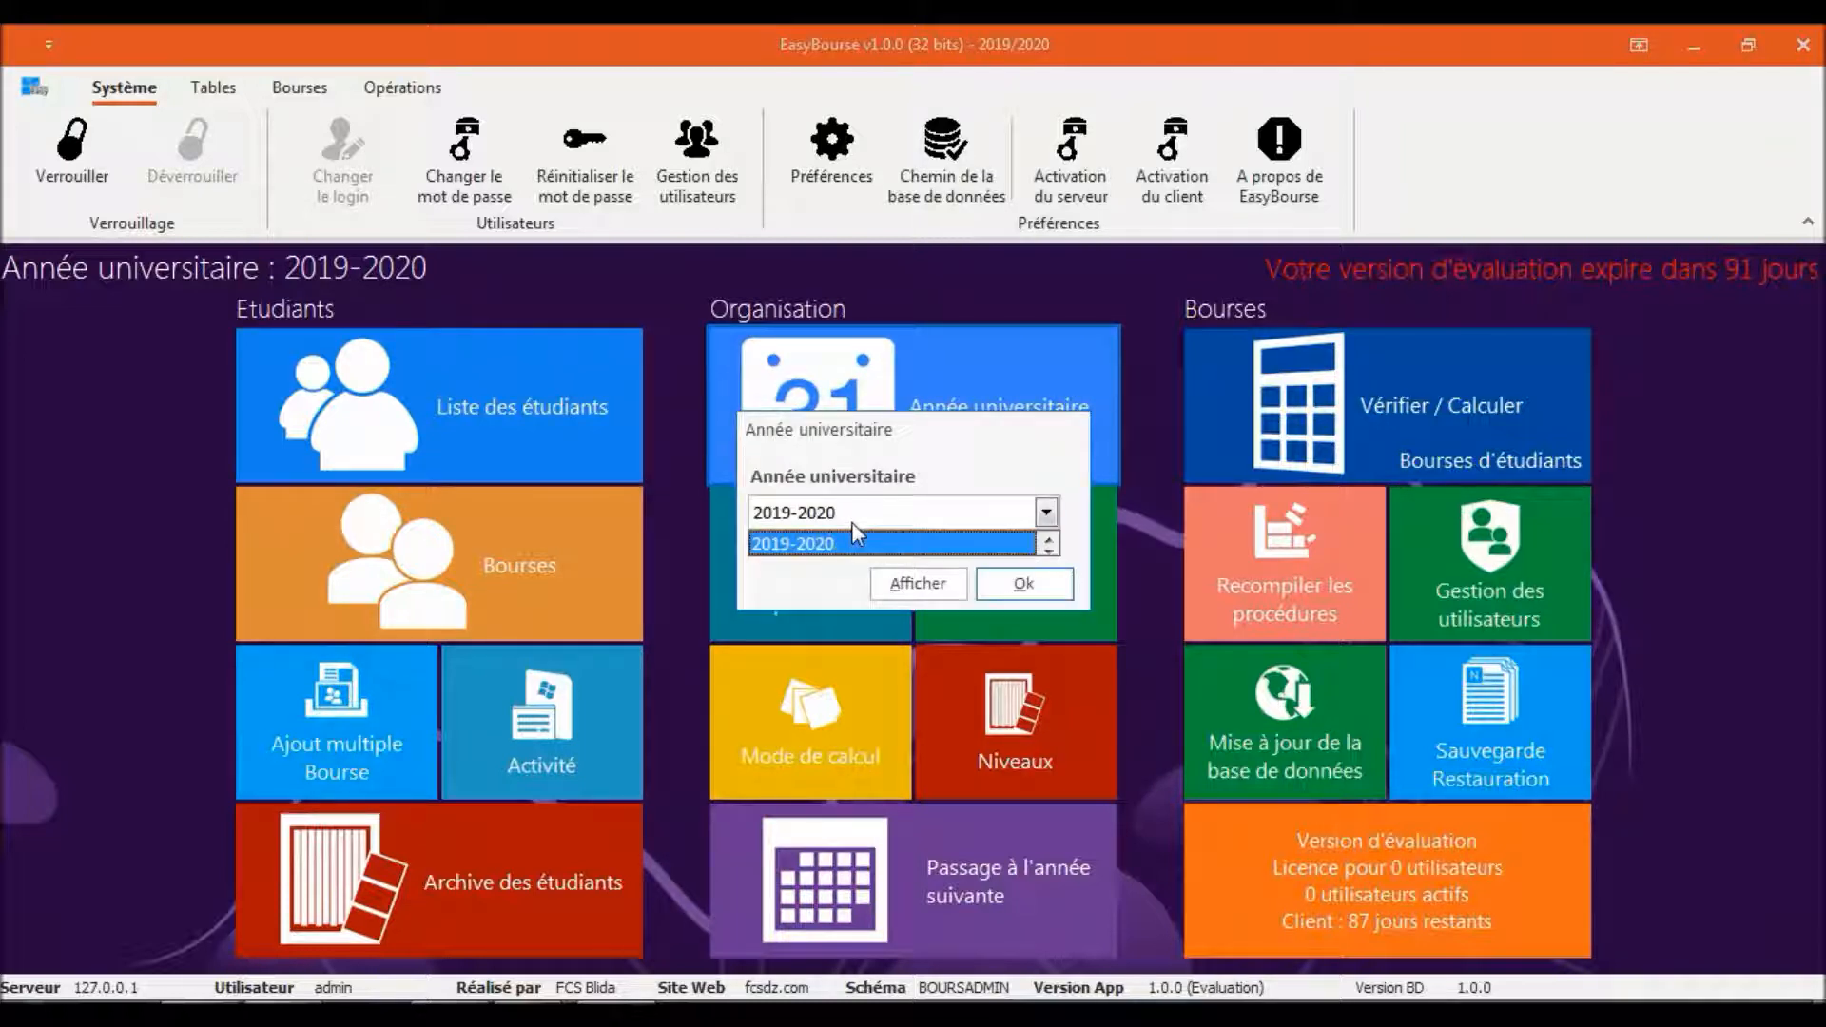
left_click(897, 513)
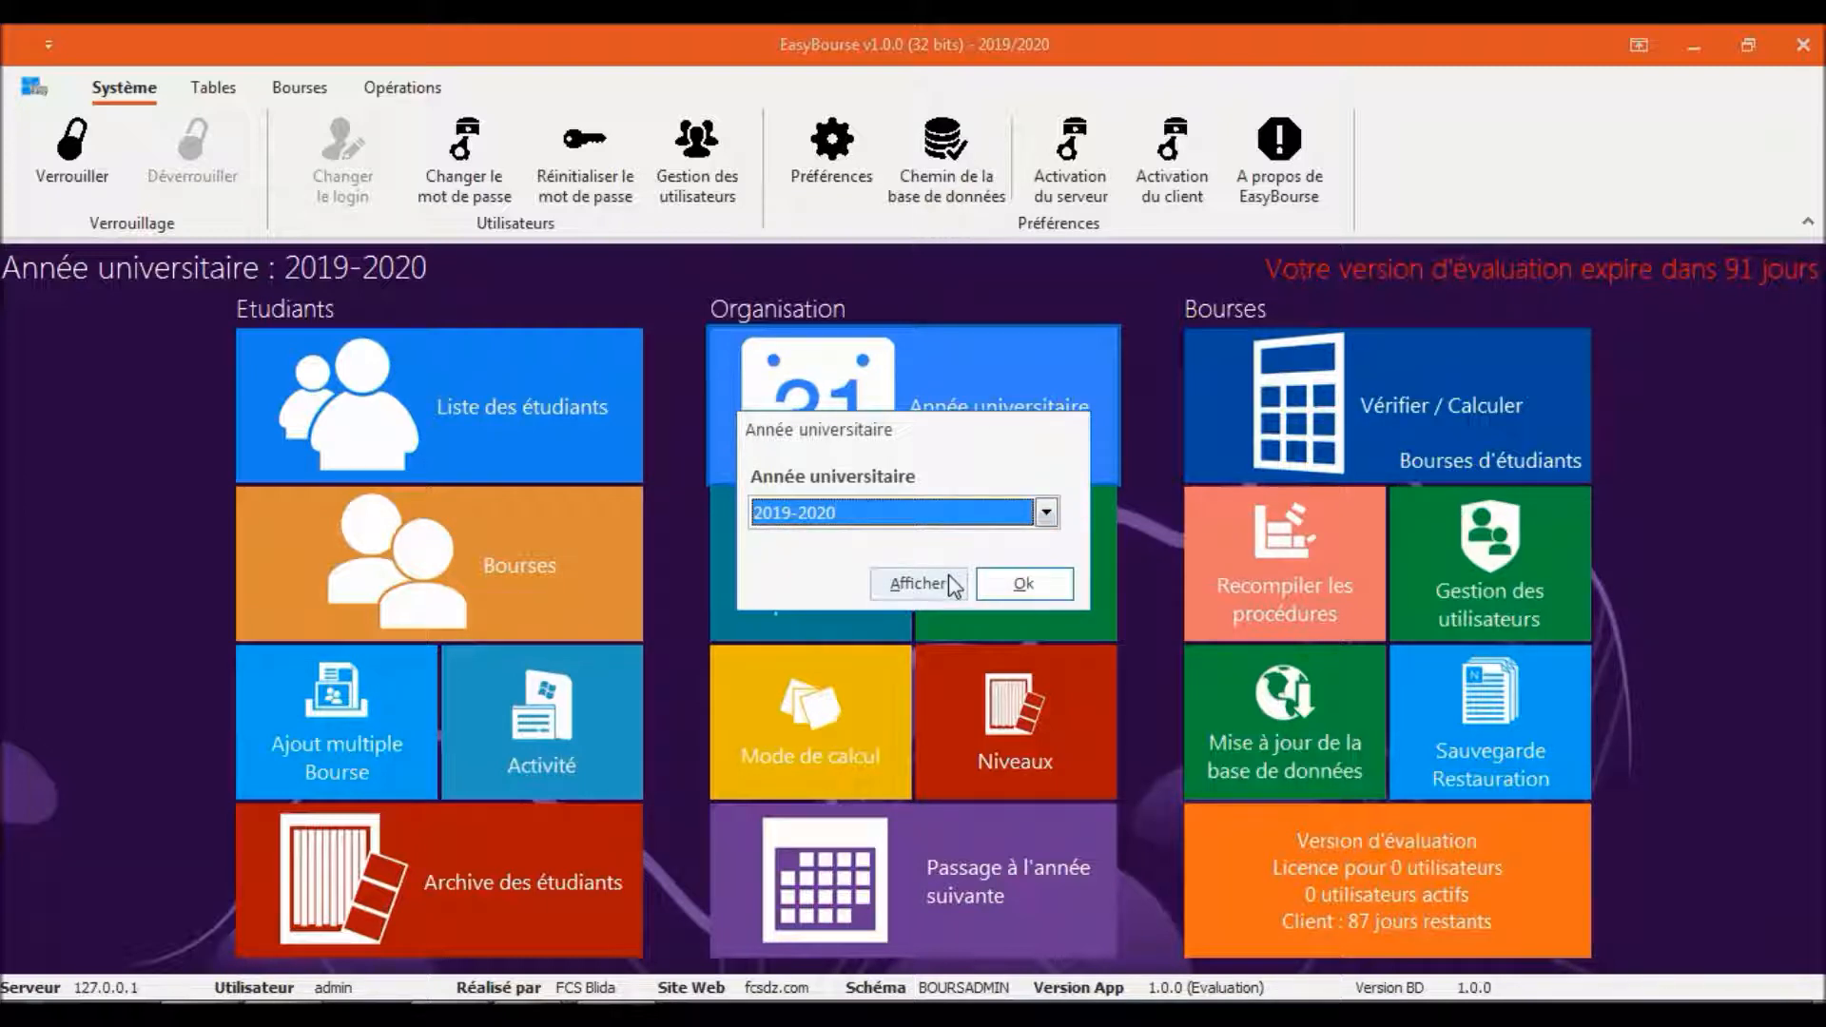
left_click(919, 583)
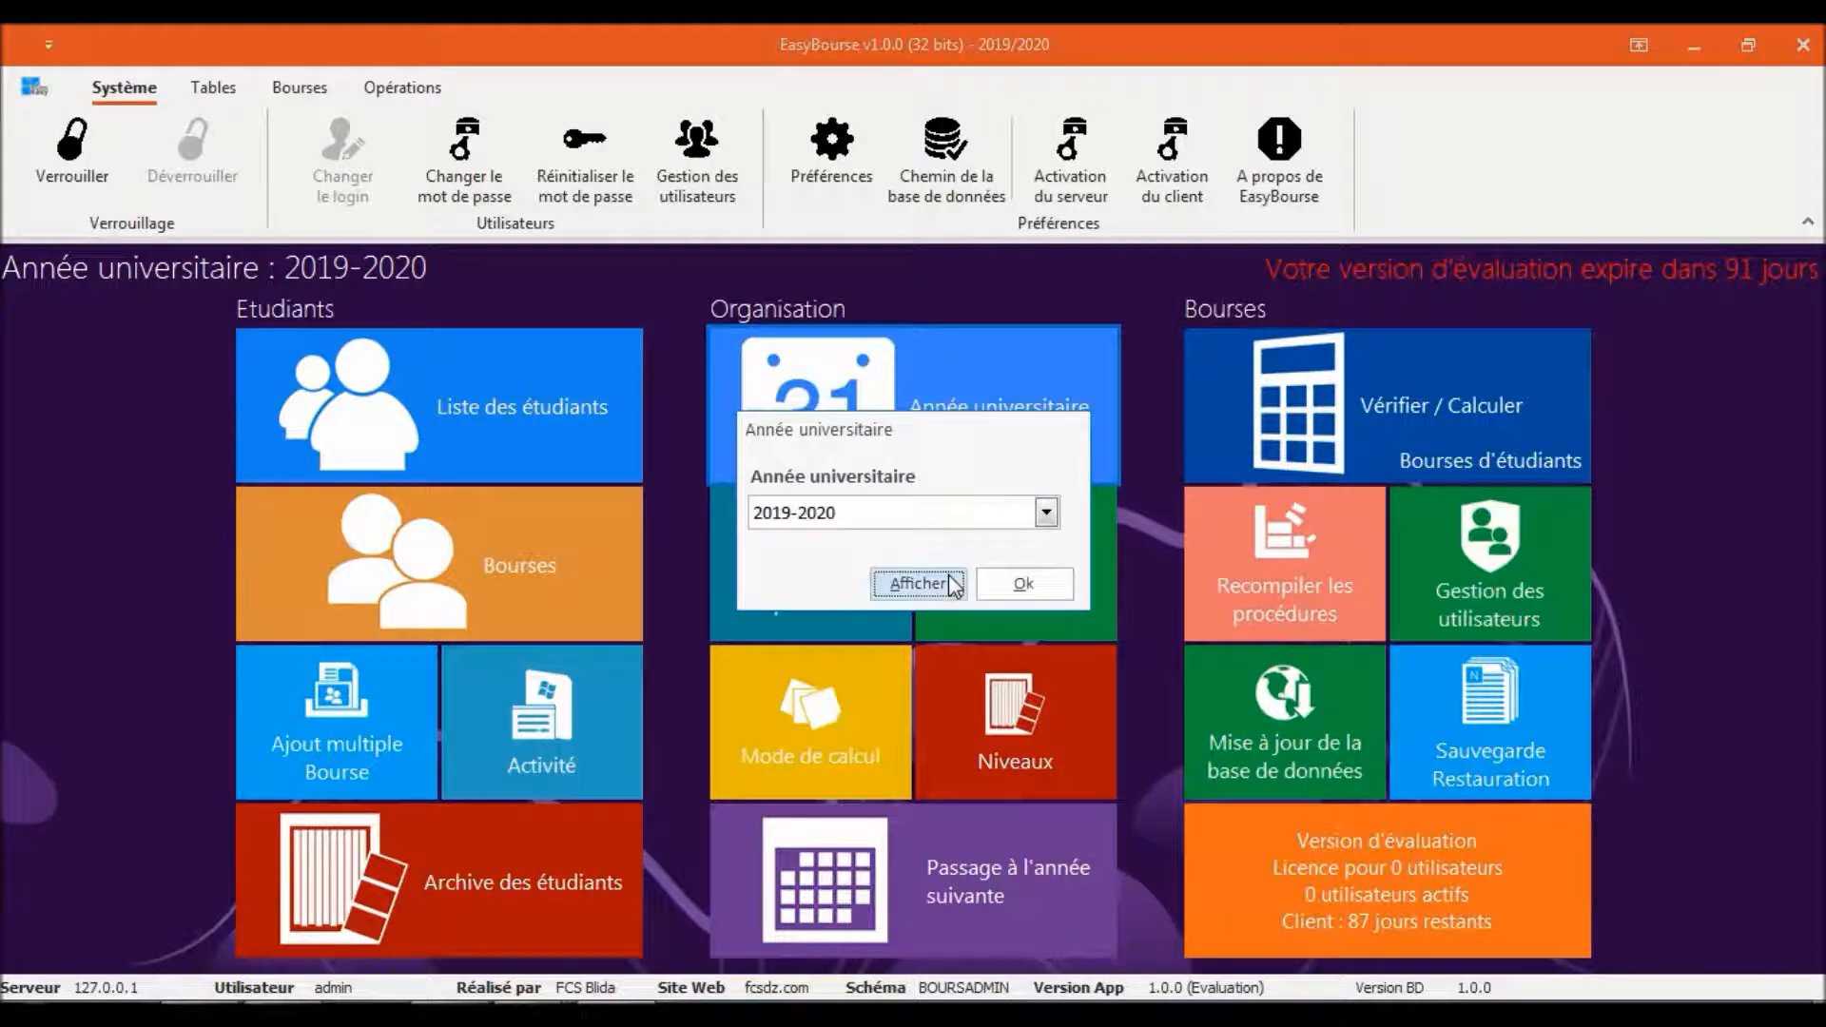
left_click_drag(978, 432, 774, 254)
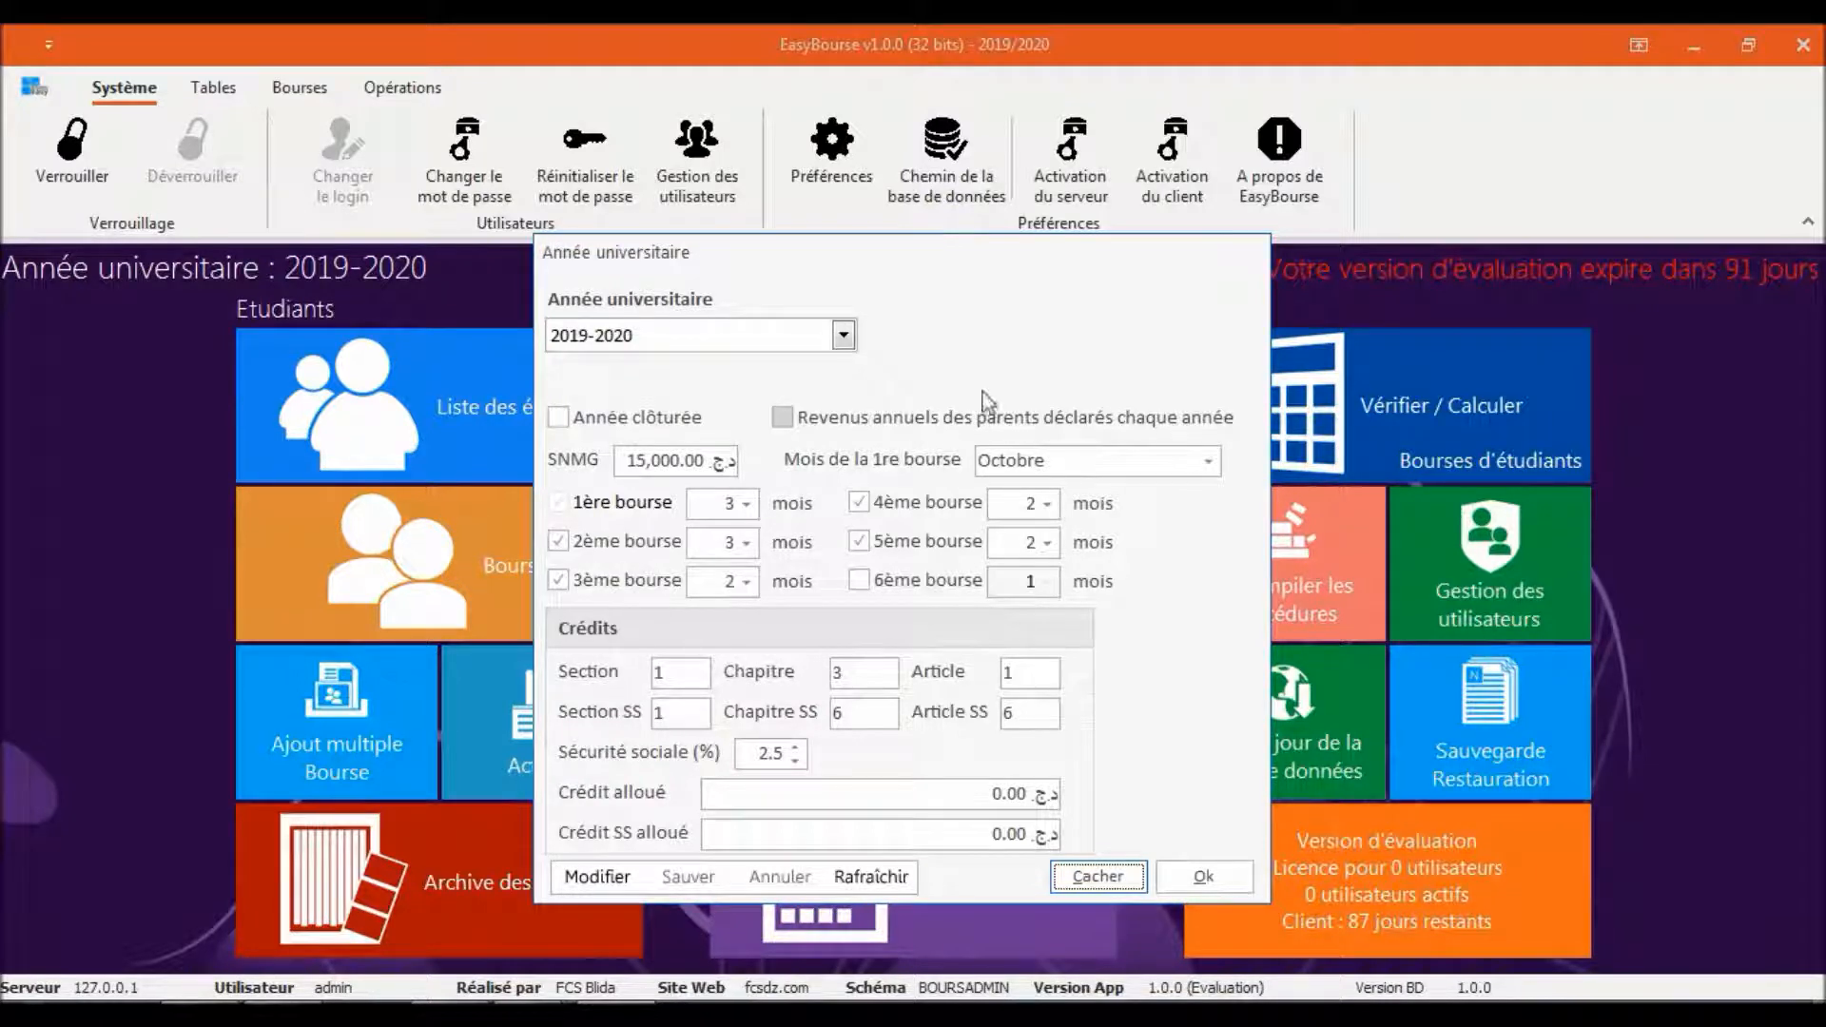
Set the duration of the 3ème bourse and the 4ème bourse to 3 months each.
left_click(915, 424)
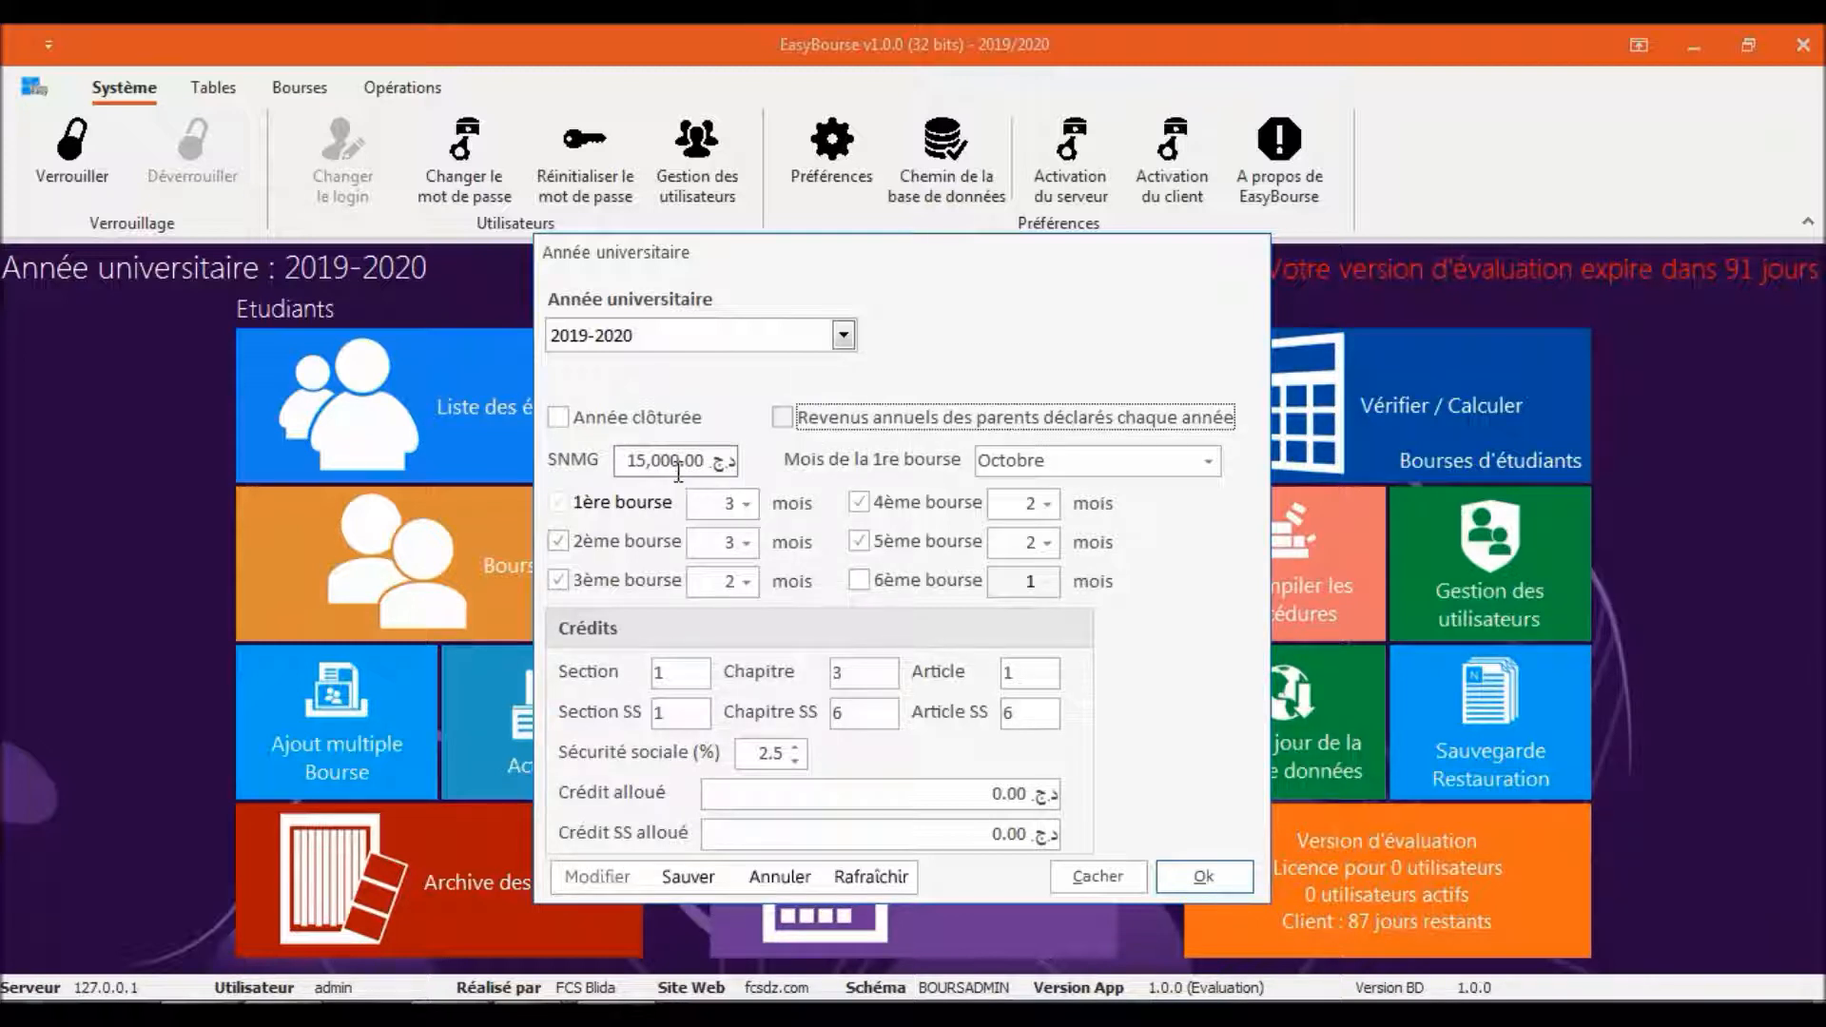
left_click(646, 461)
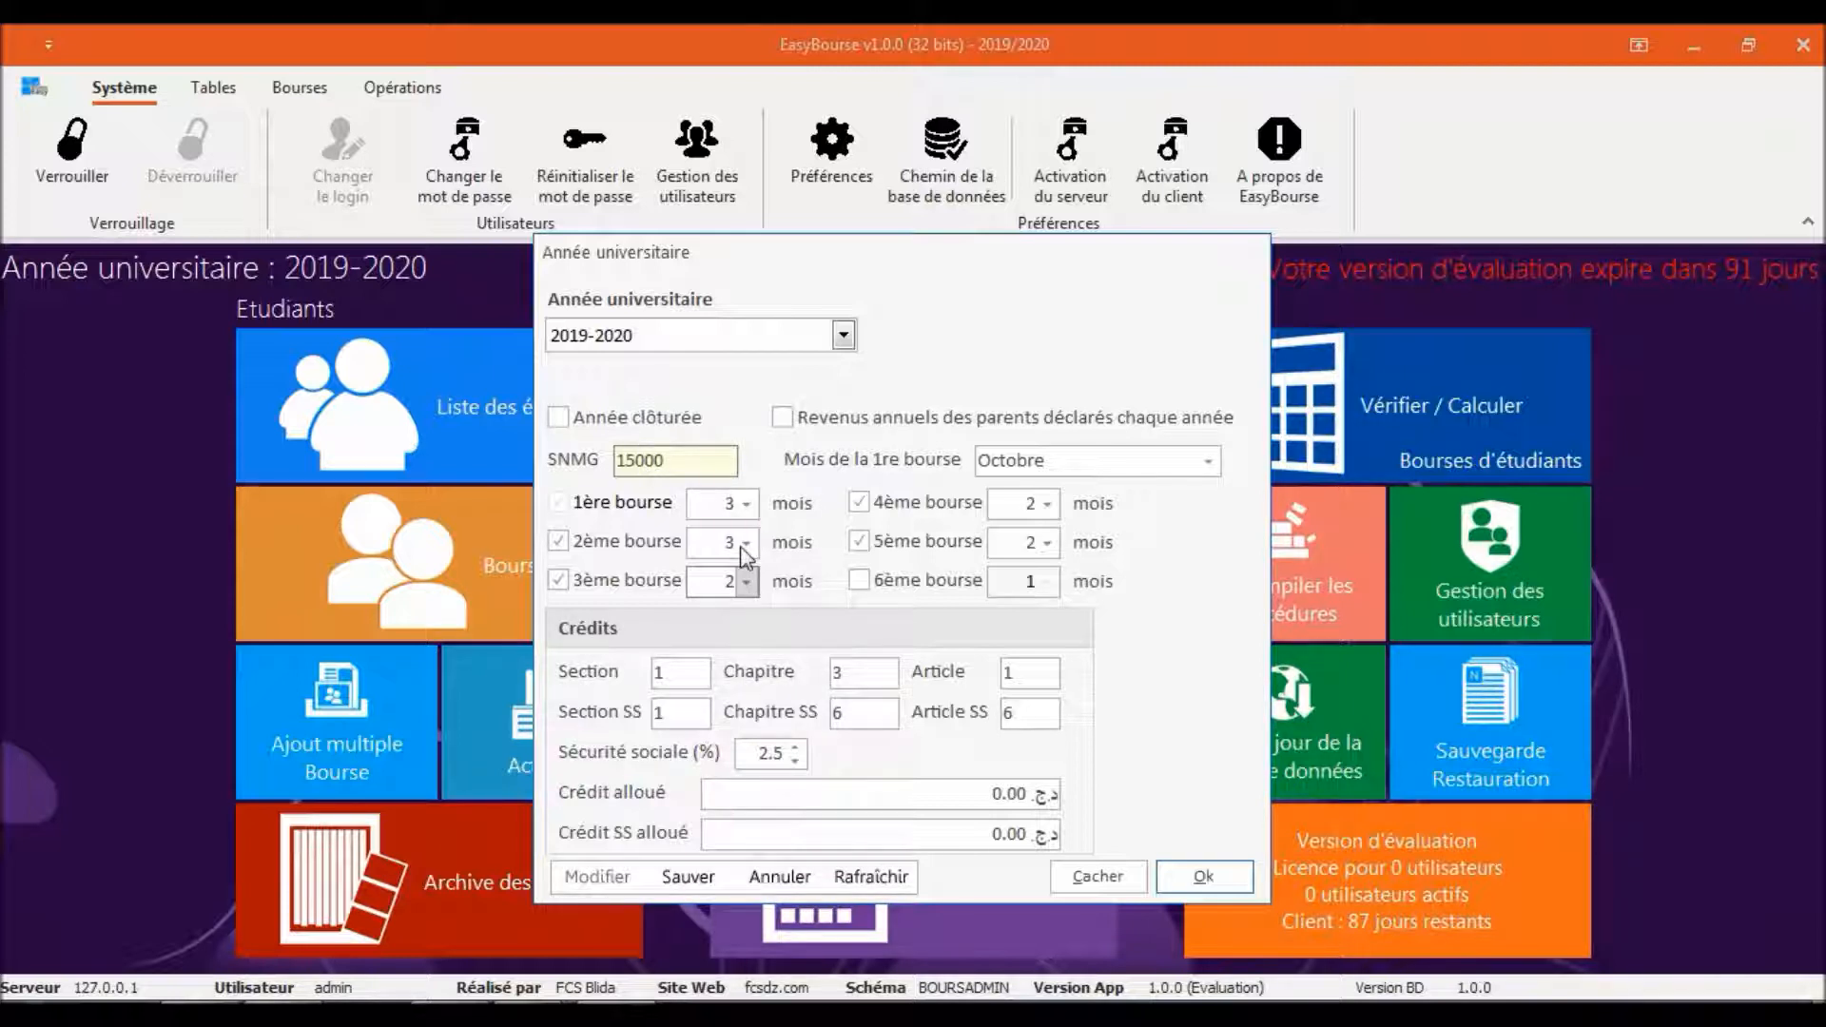
left_click(748, 581)
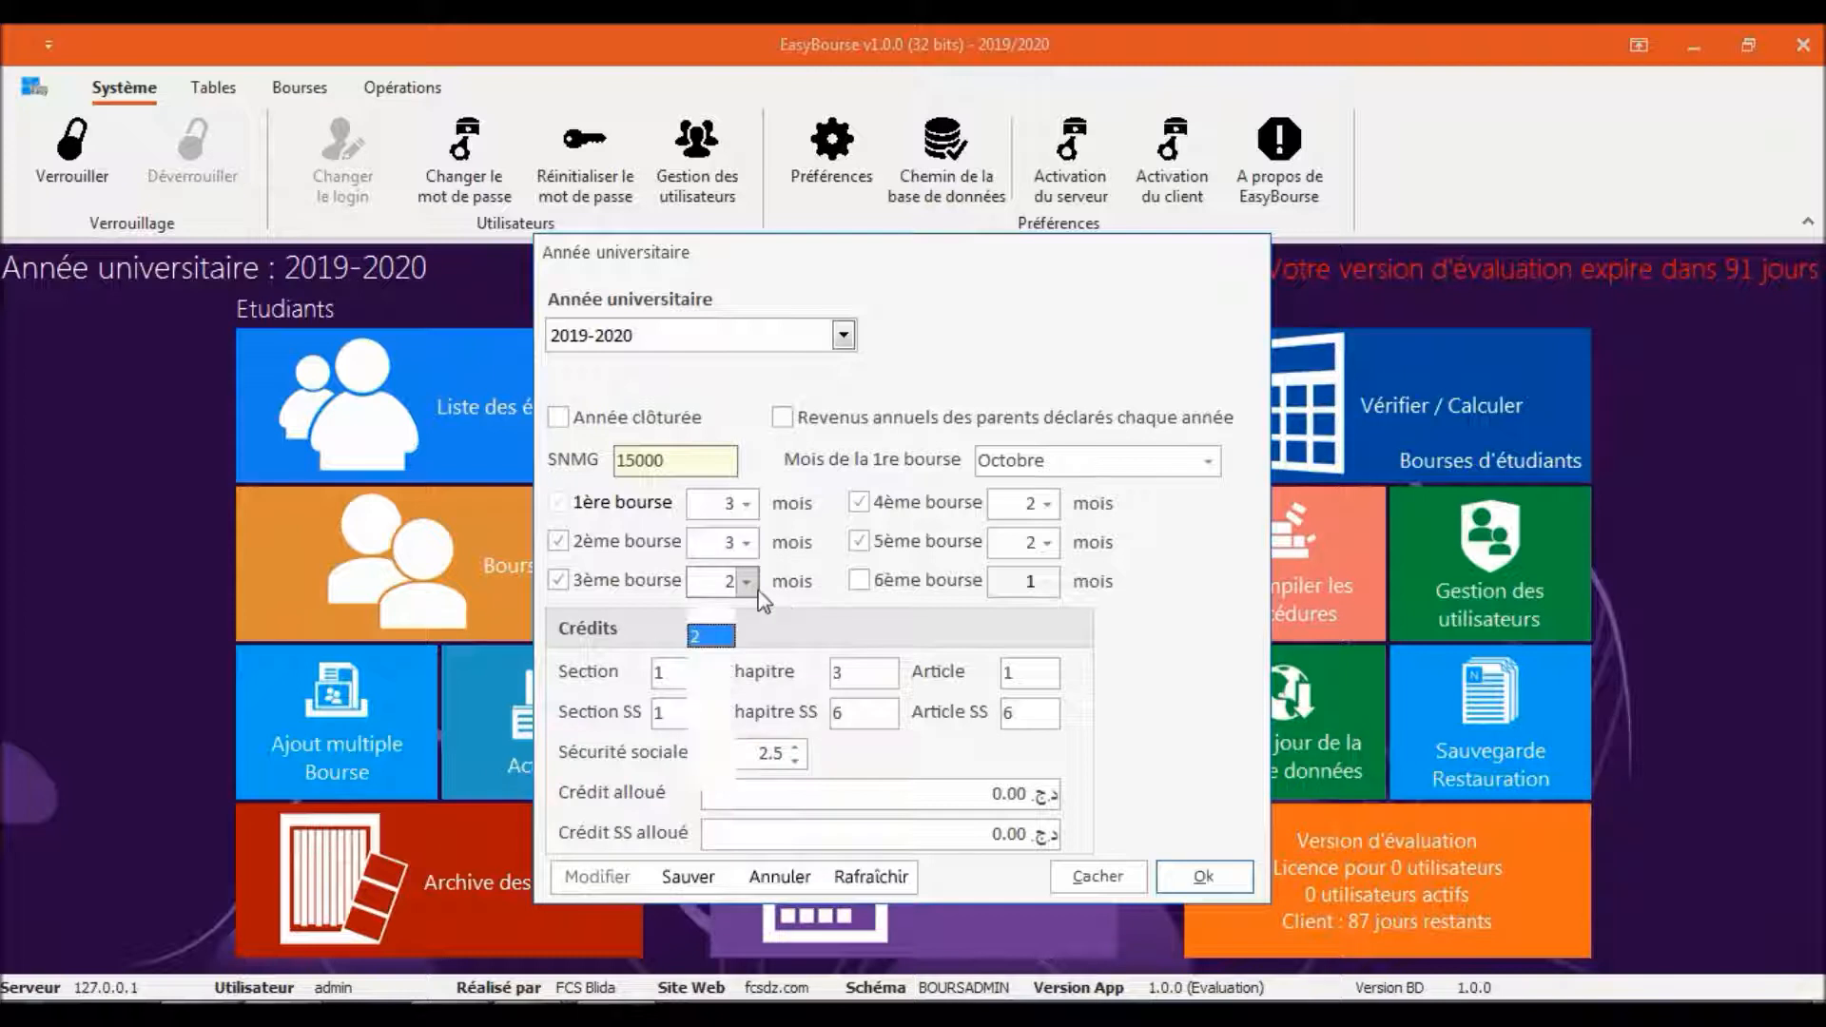
left_click(706, 658)
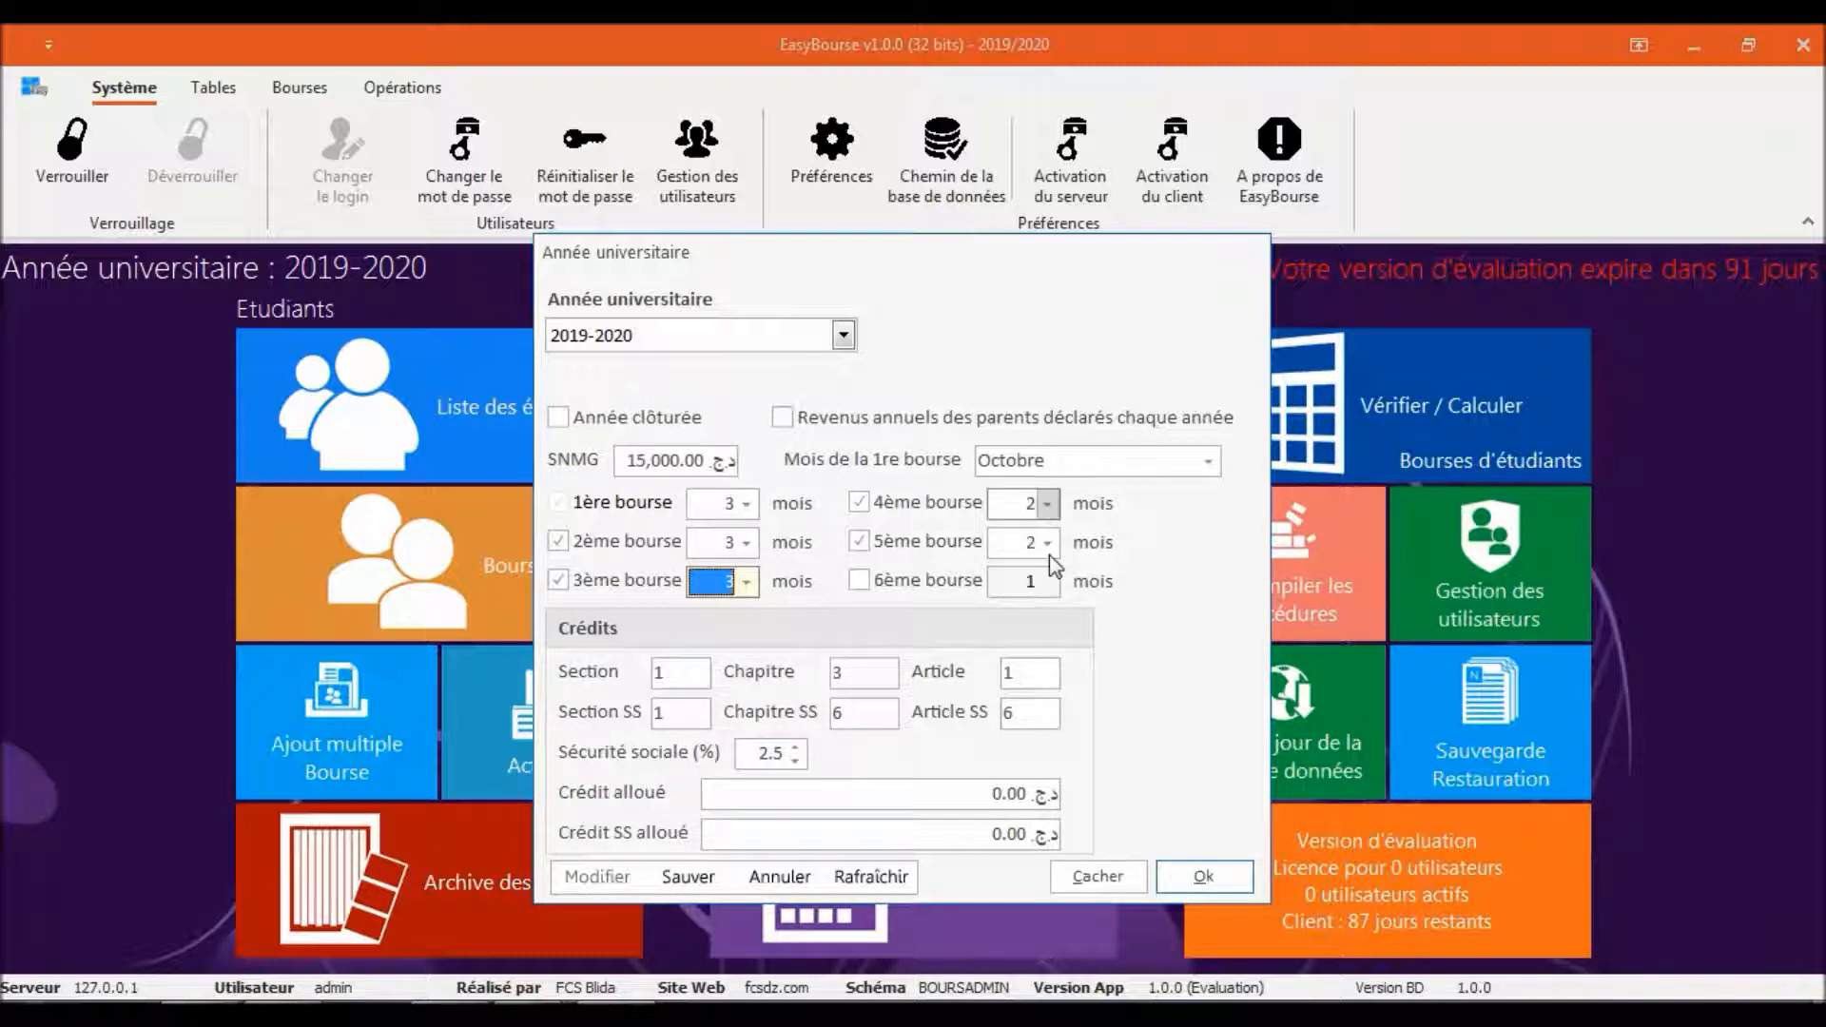
left_click(1047, 504)
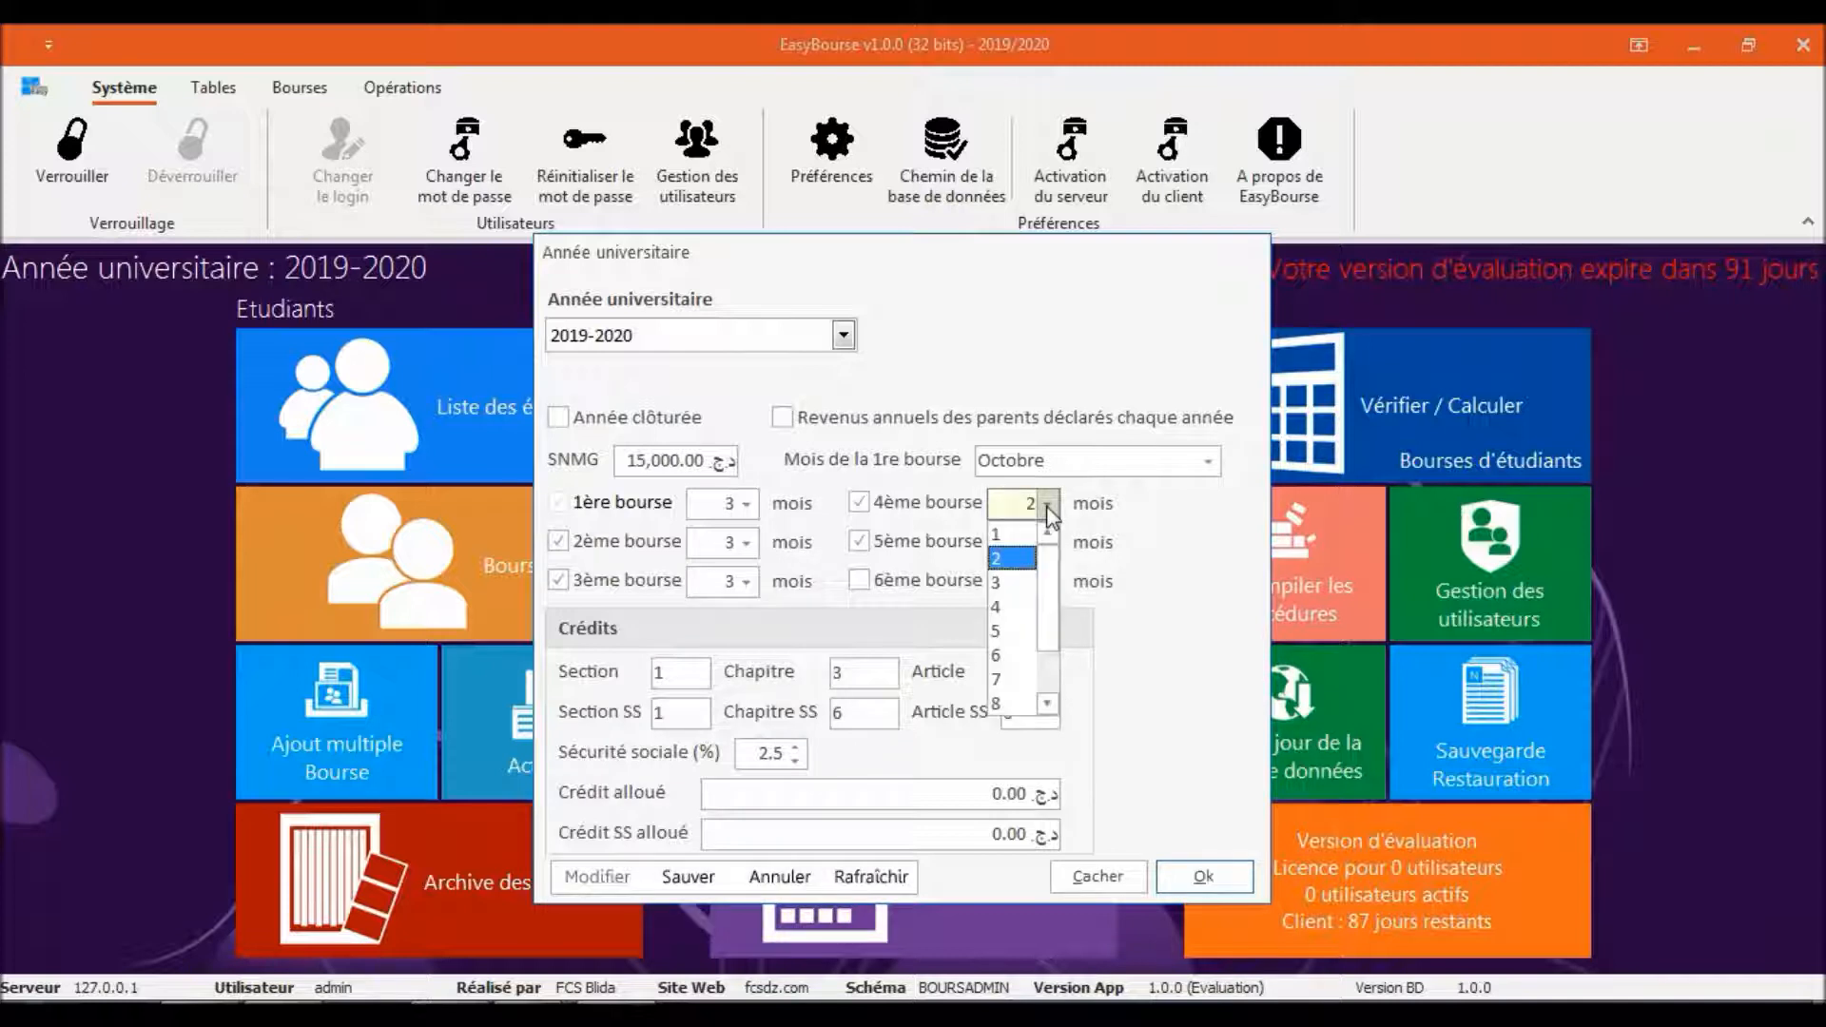
left_click(1013, 582)
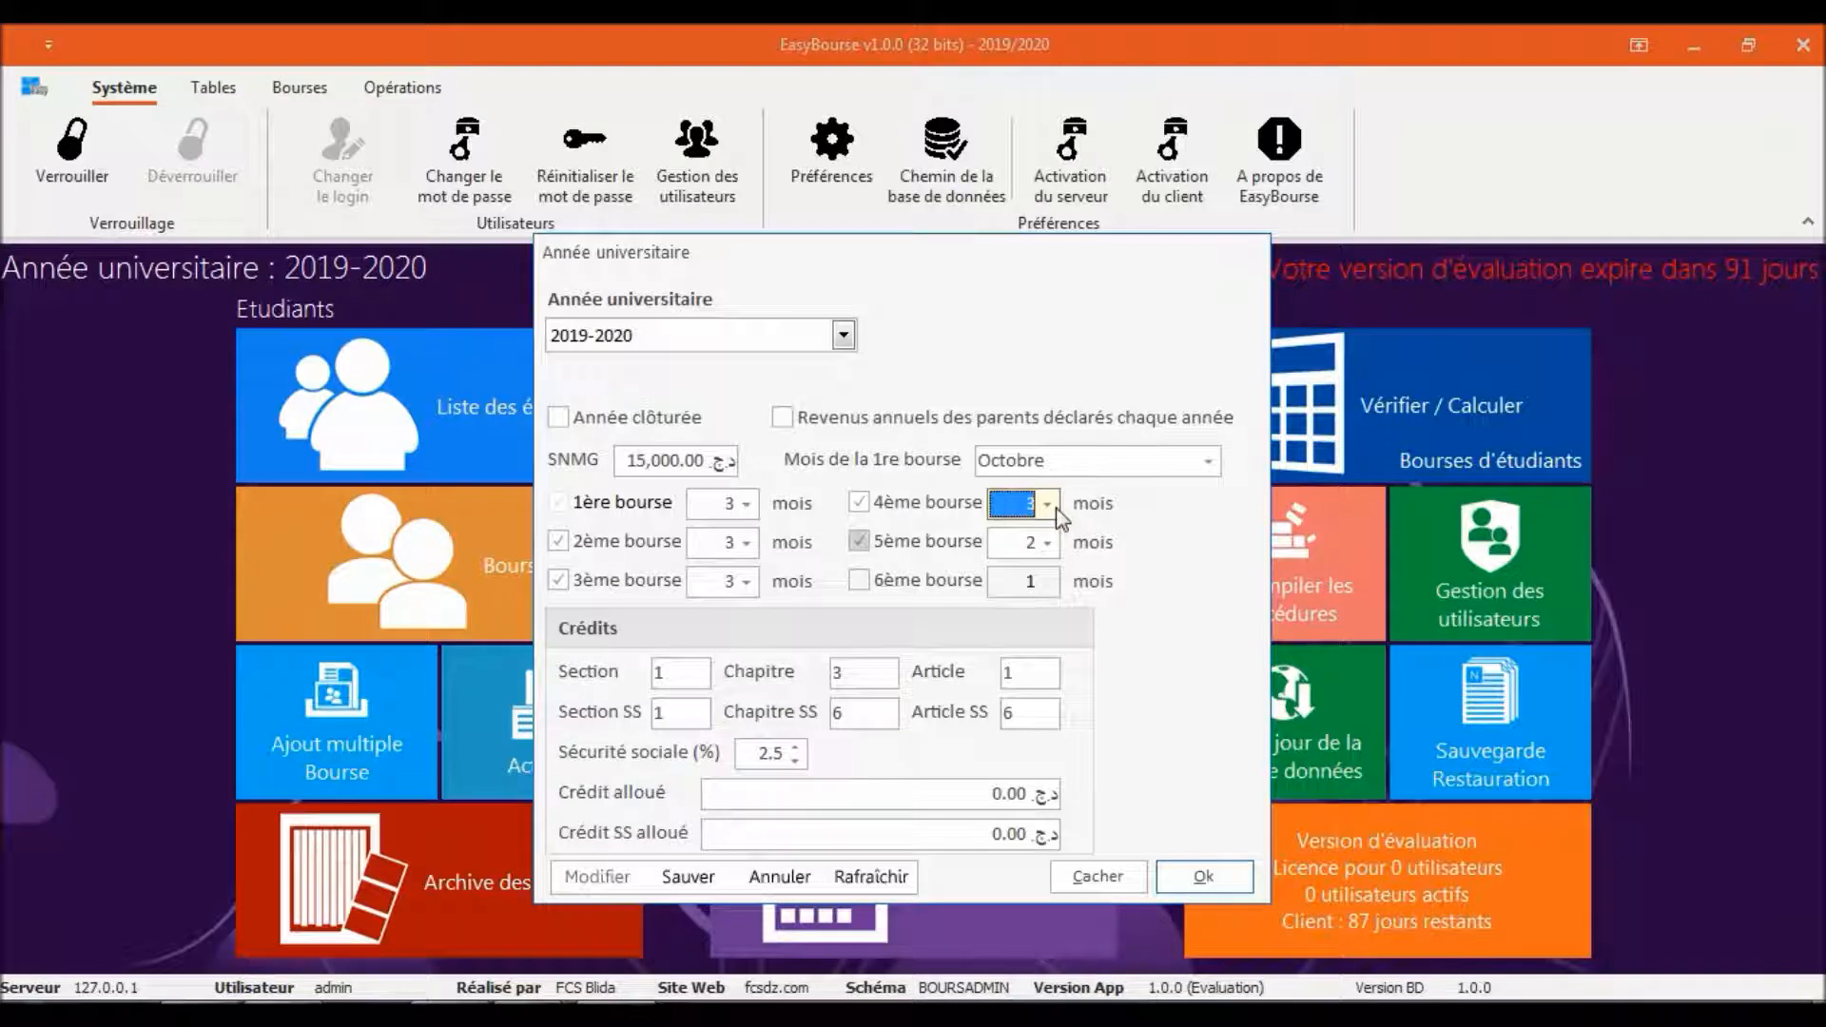
Disable the 5ème bourse for the 2019-2020 academic year.
left_click(861, 542)
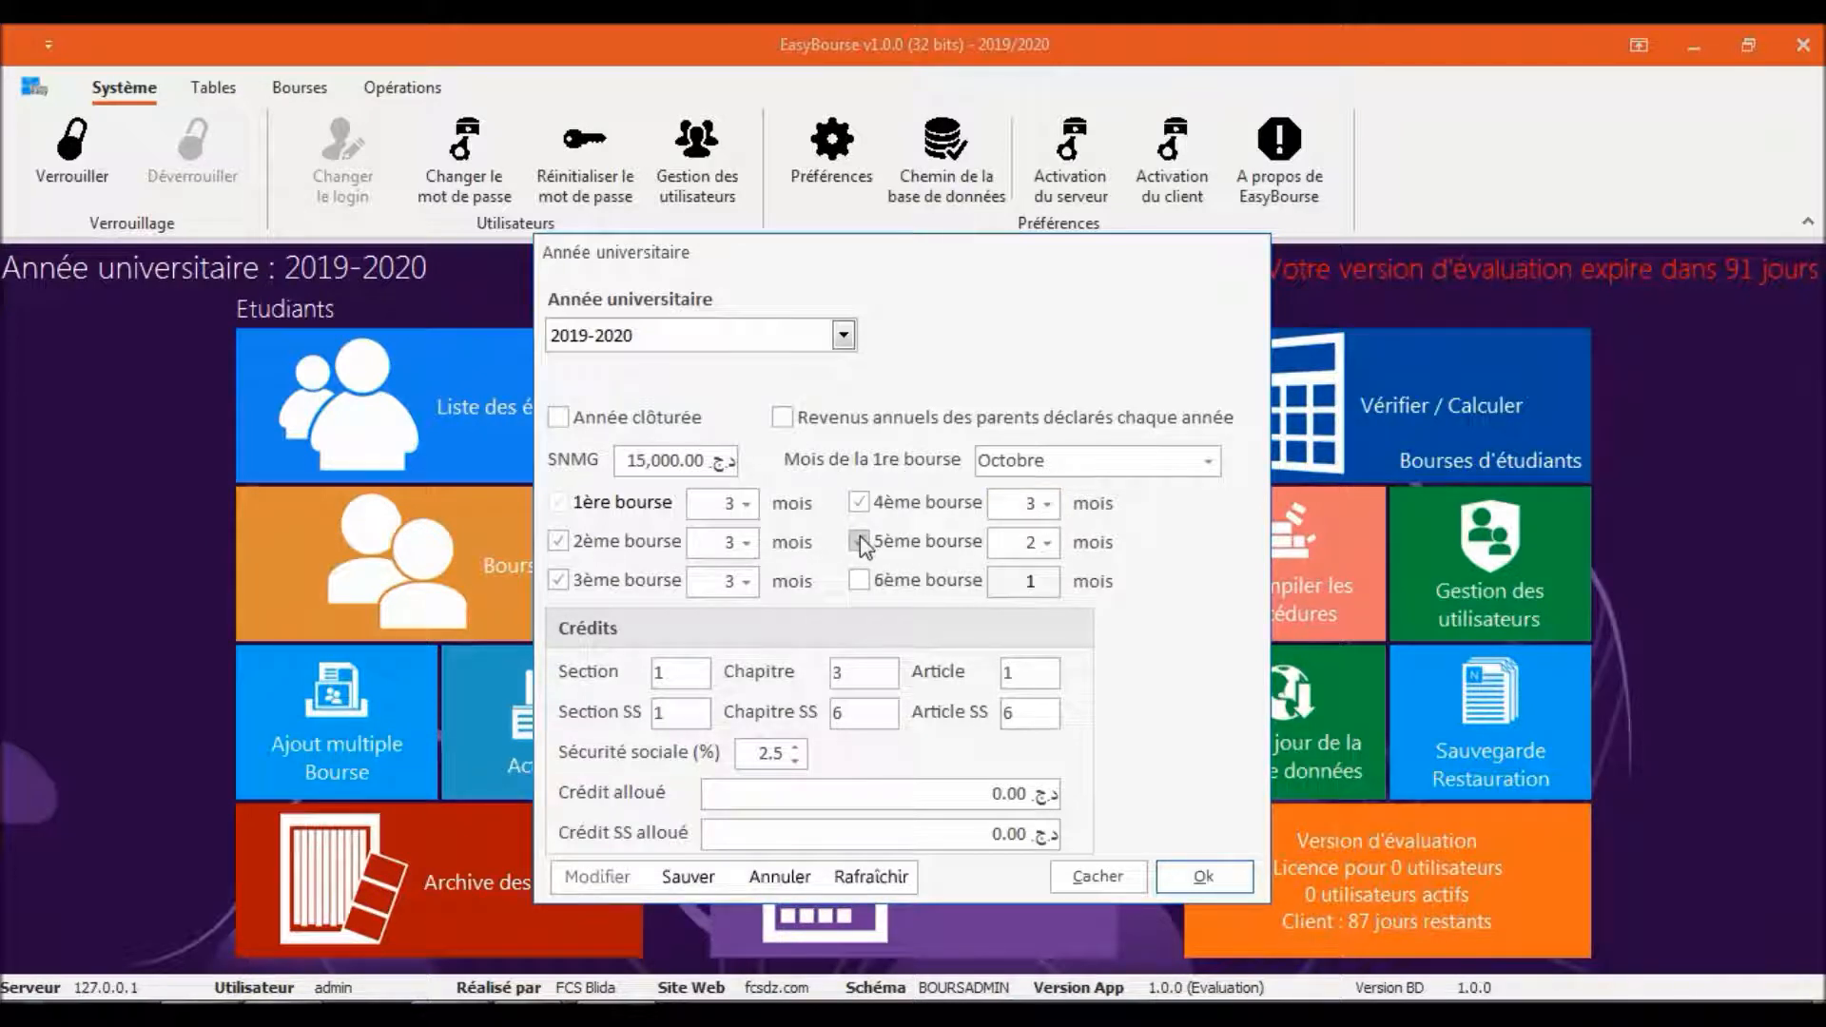
left_click(859, 542)
left_click(927, 549)
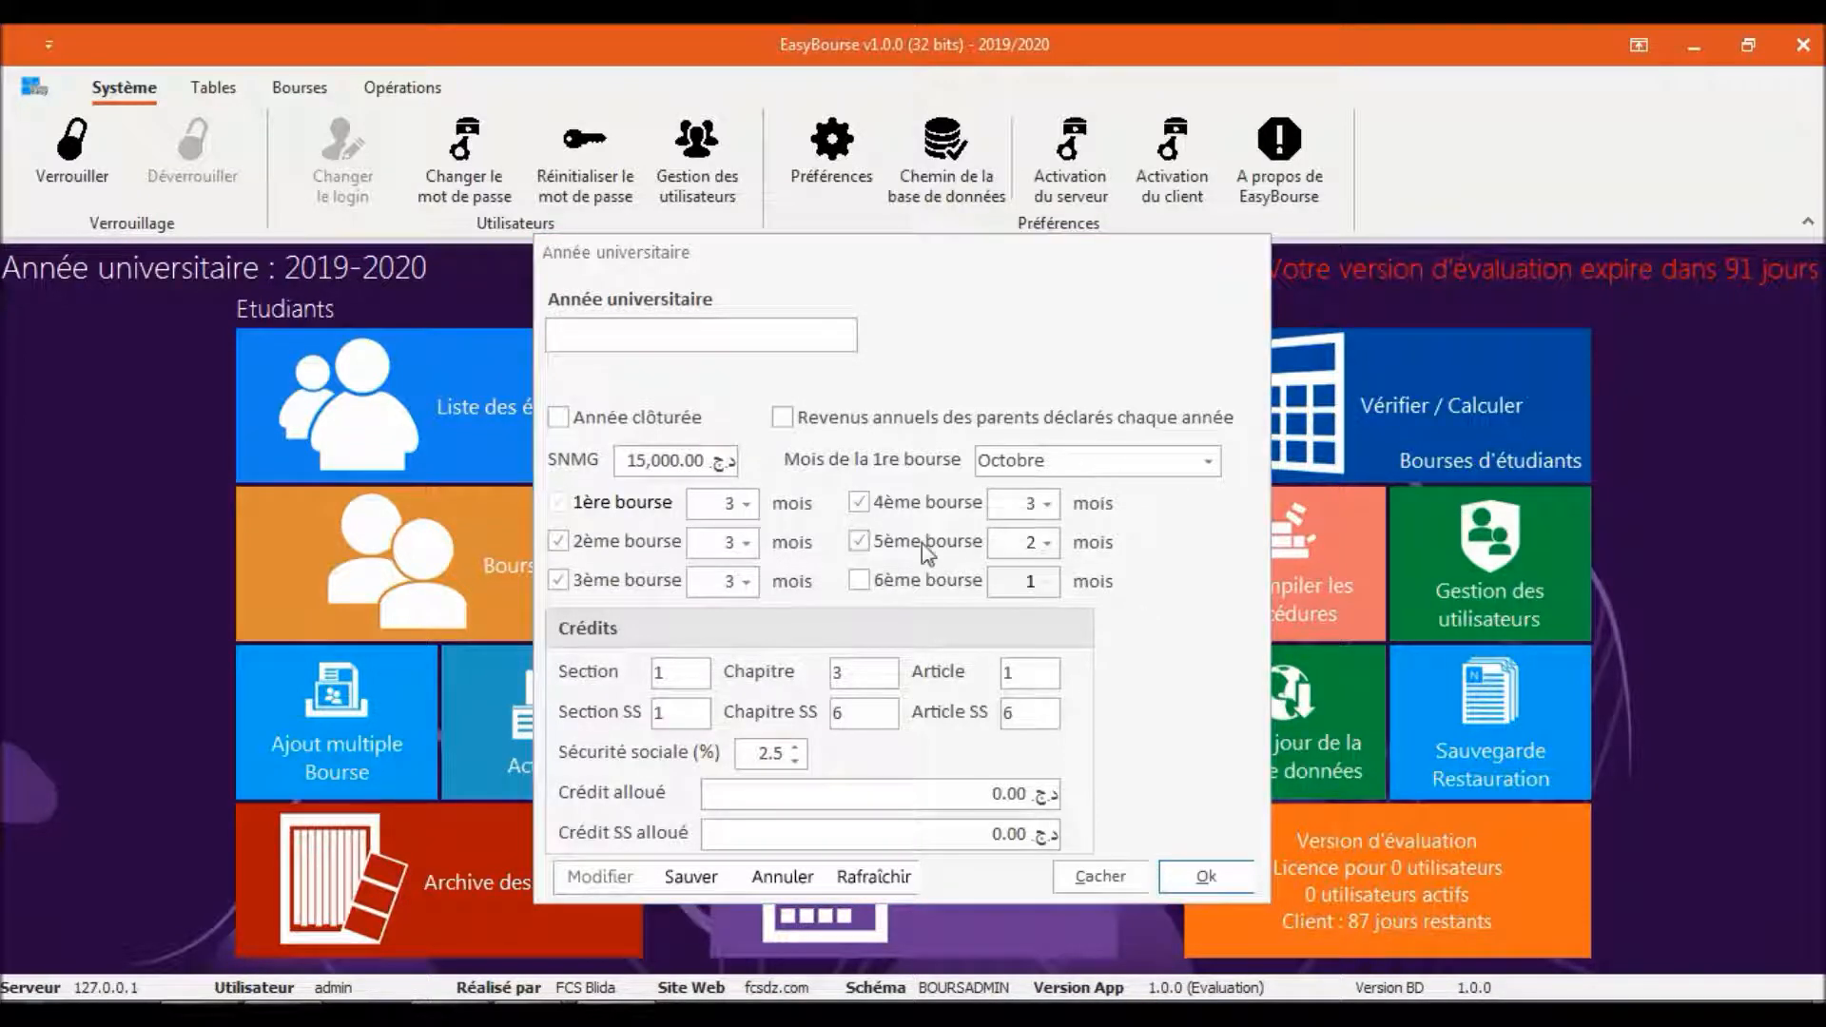
left_click(861, 544)
left_click(861, 546)
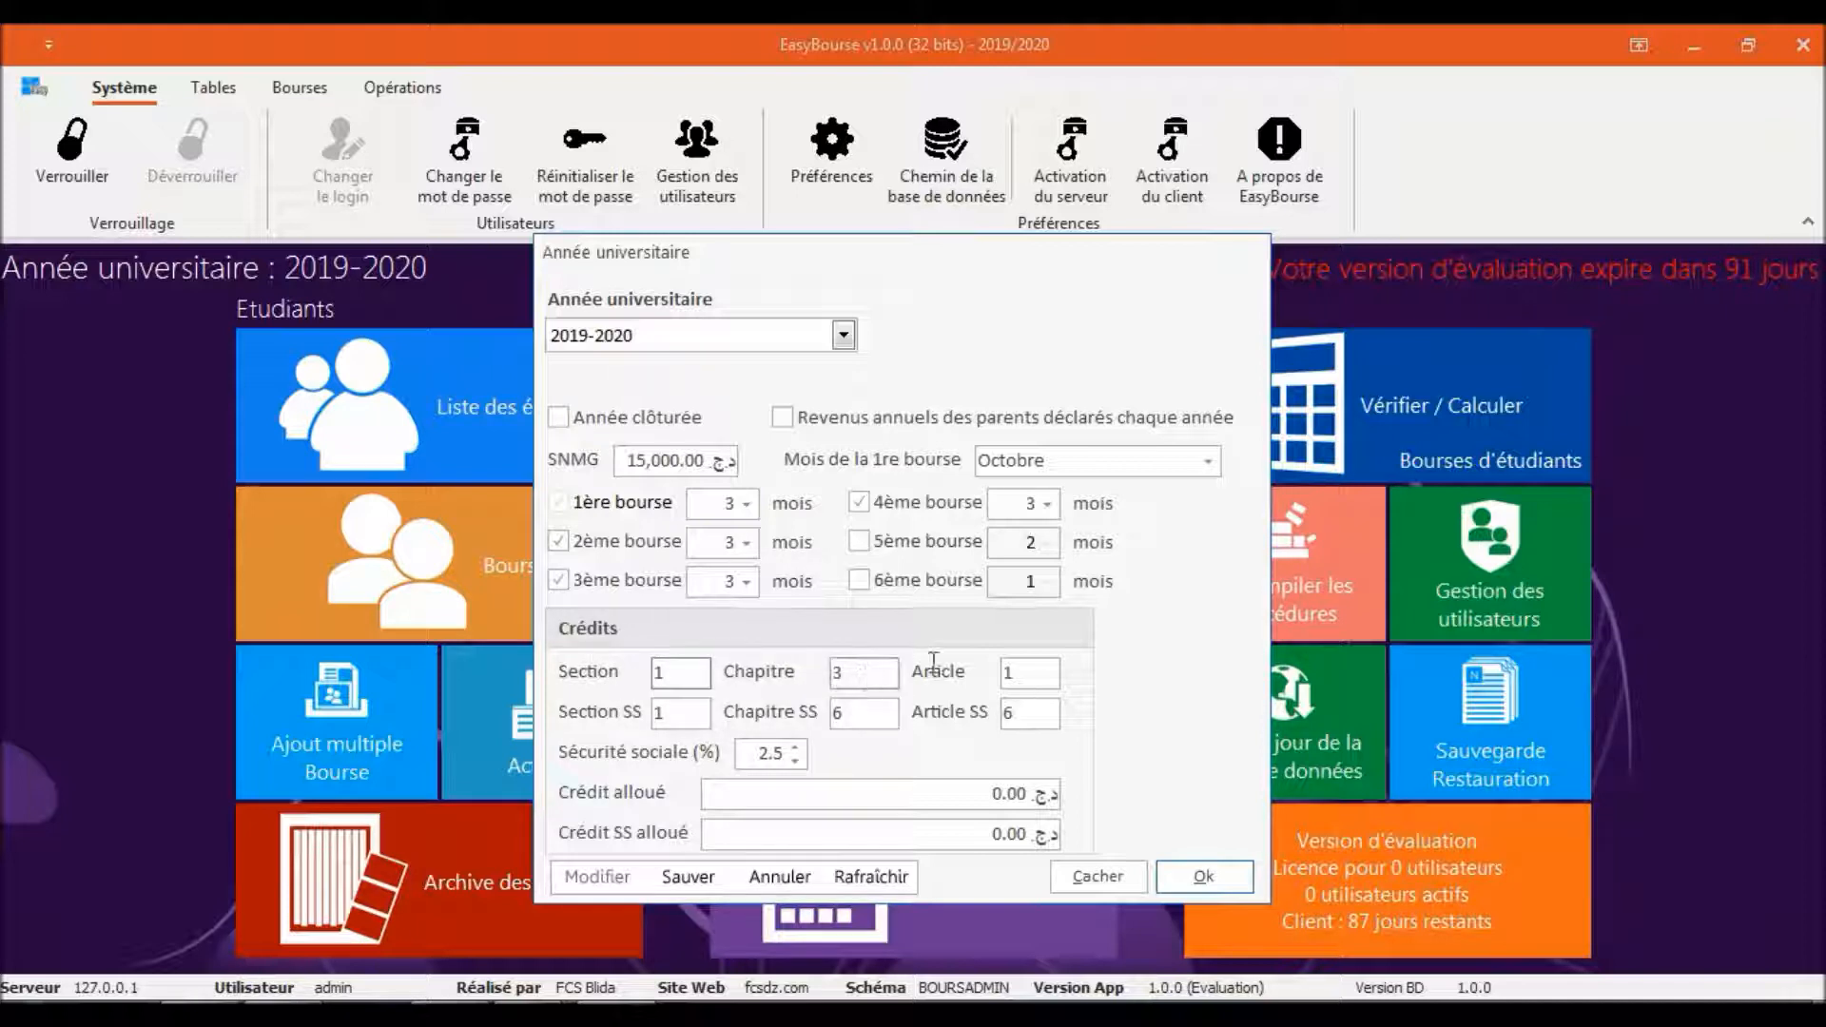
Set the Crédit alloué of the academic year to 7,000,000.
left_click(1036, 673)
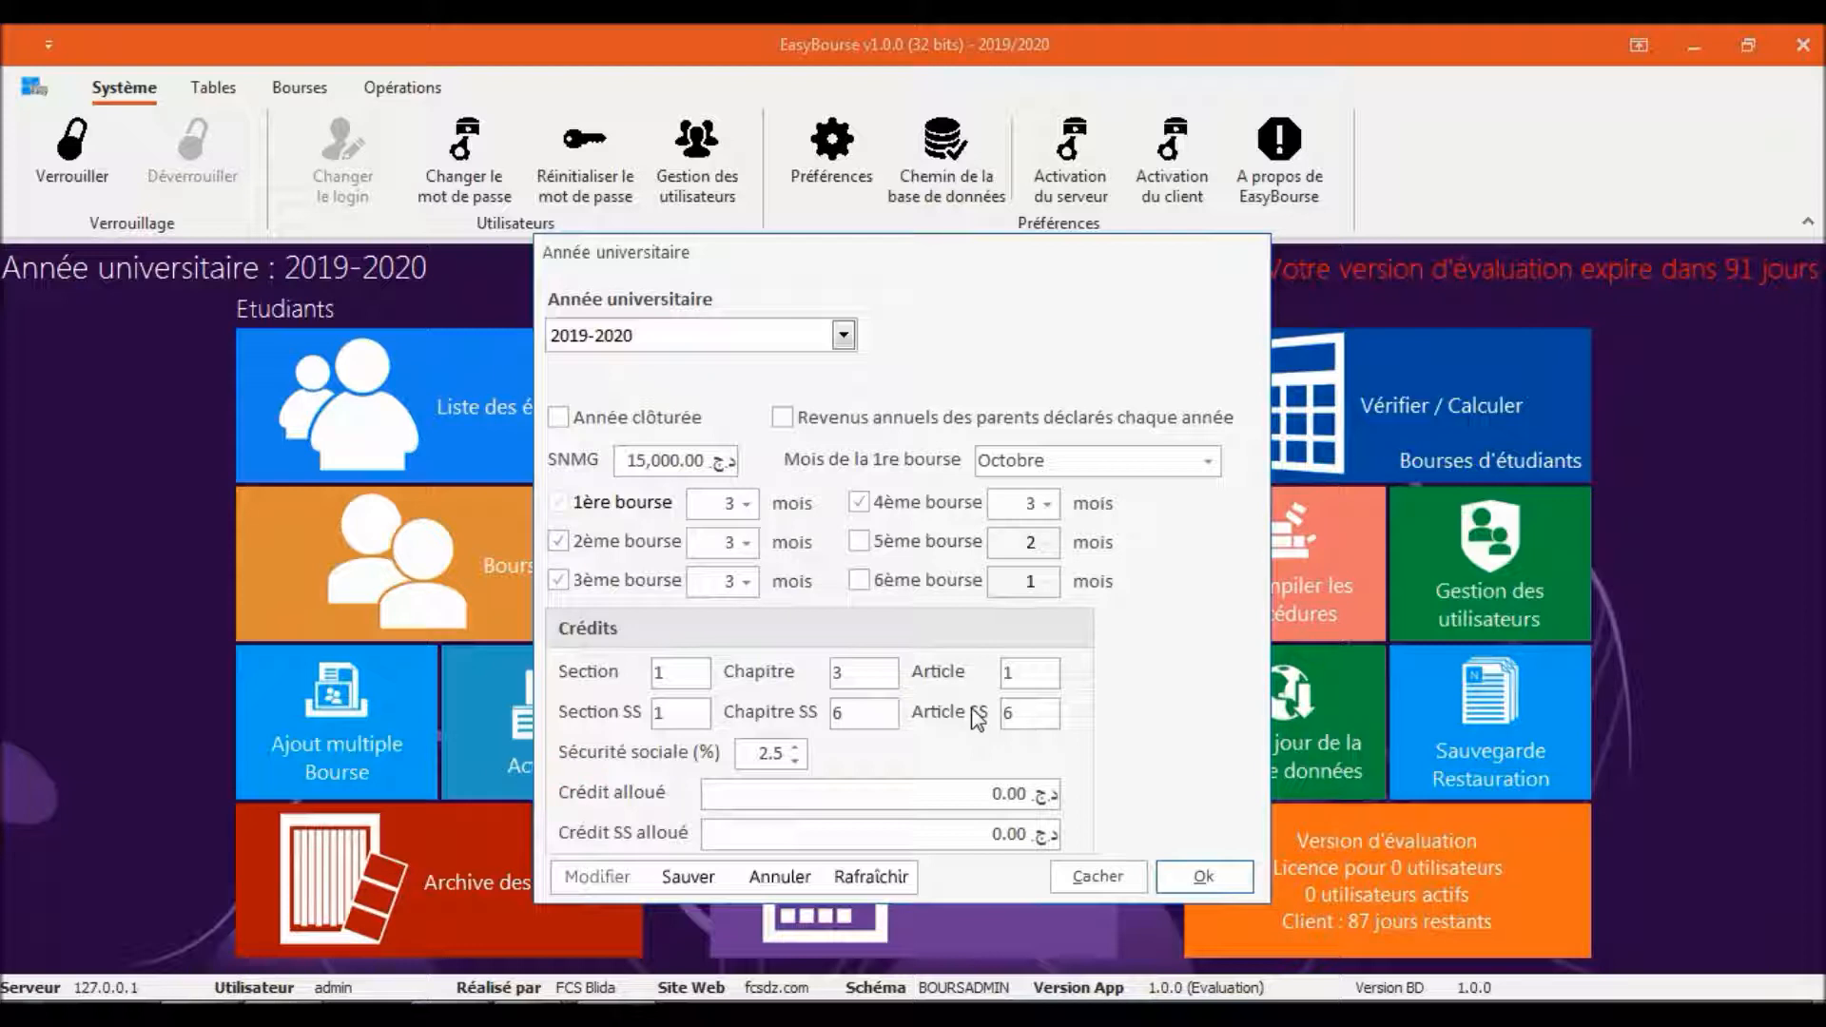
left_click(775, 802)
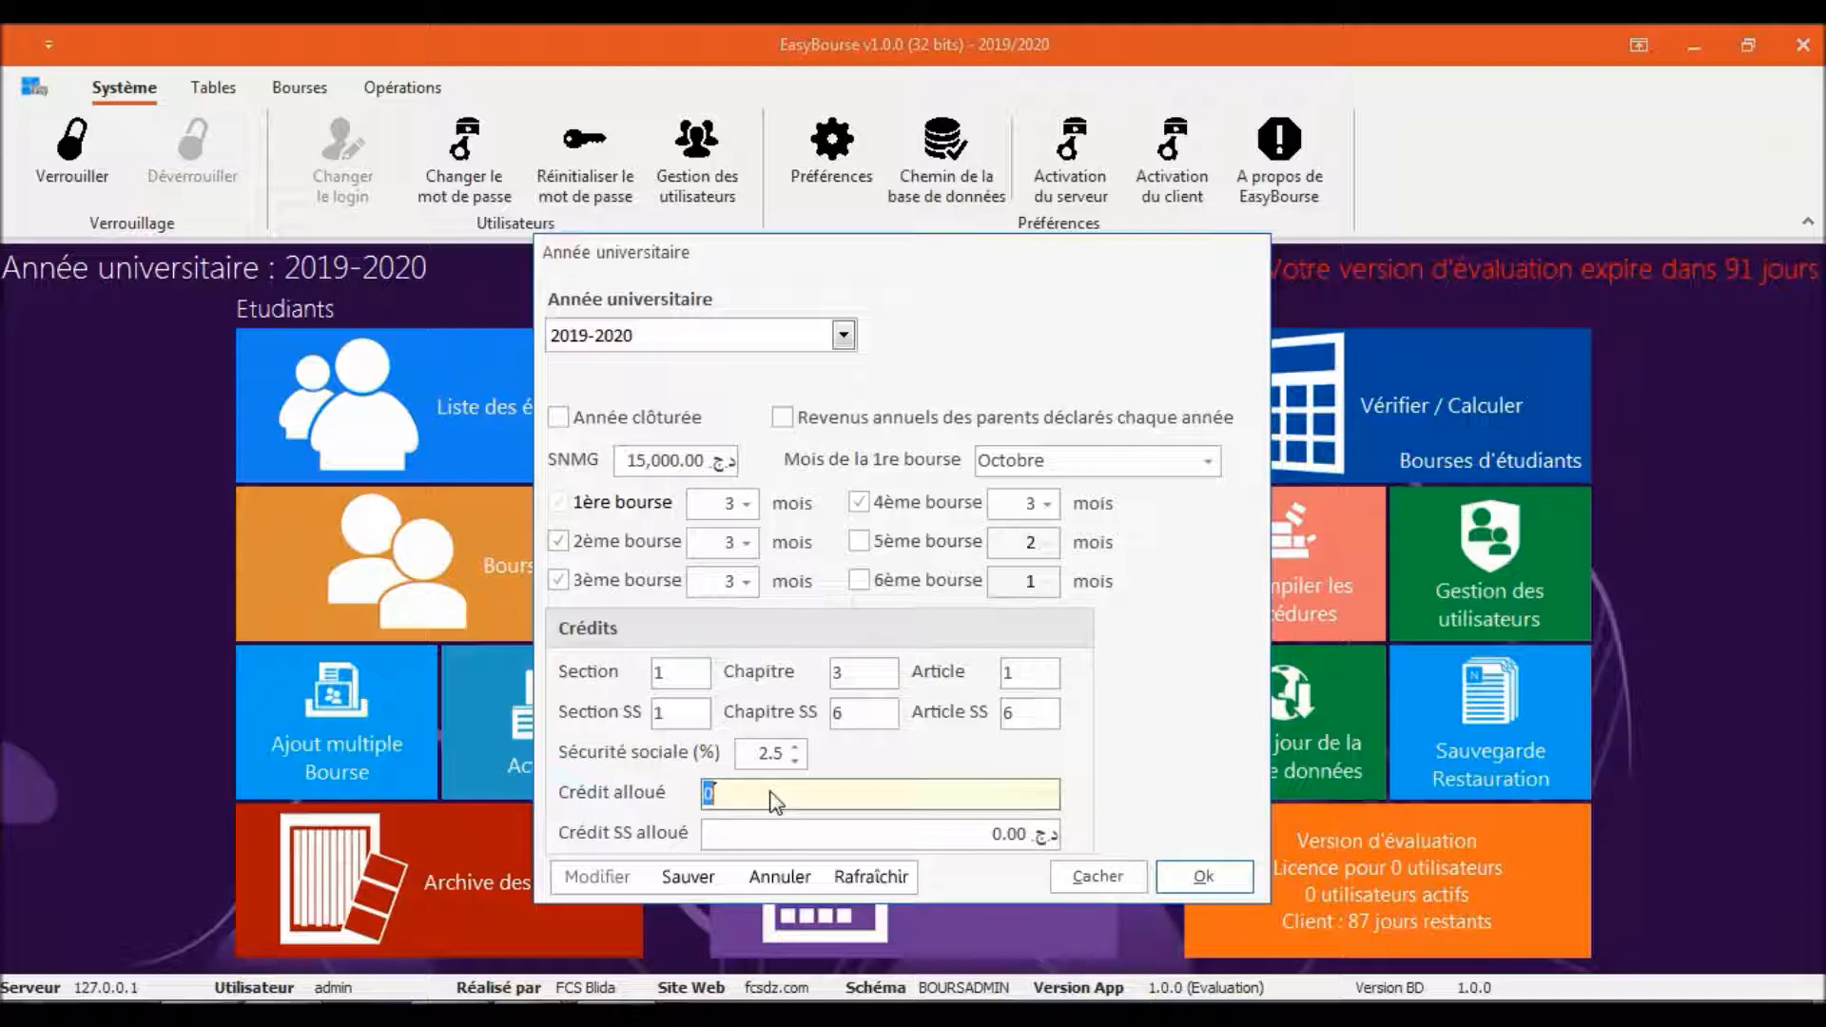
type("1000000")
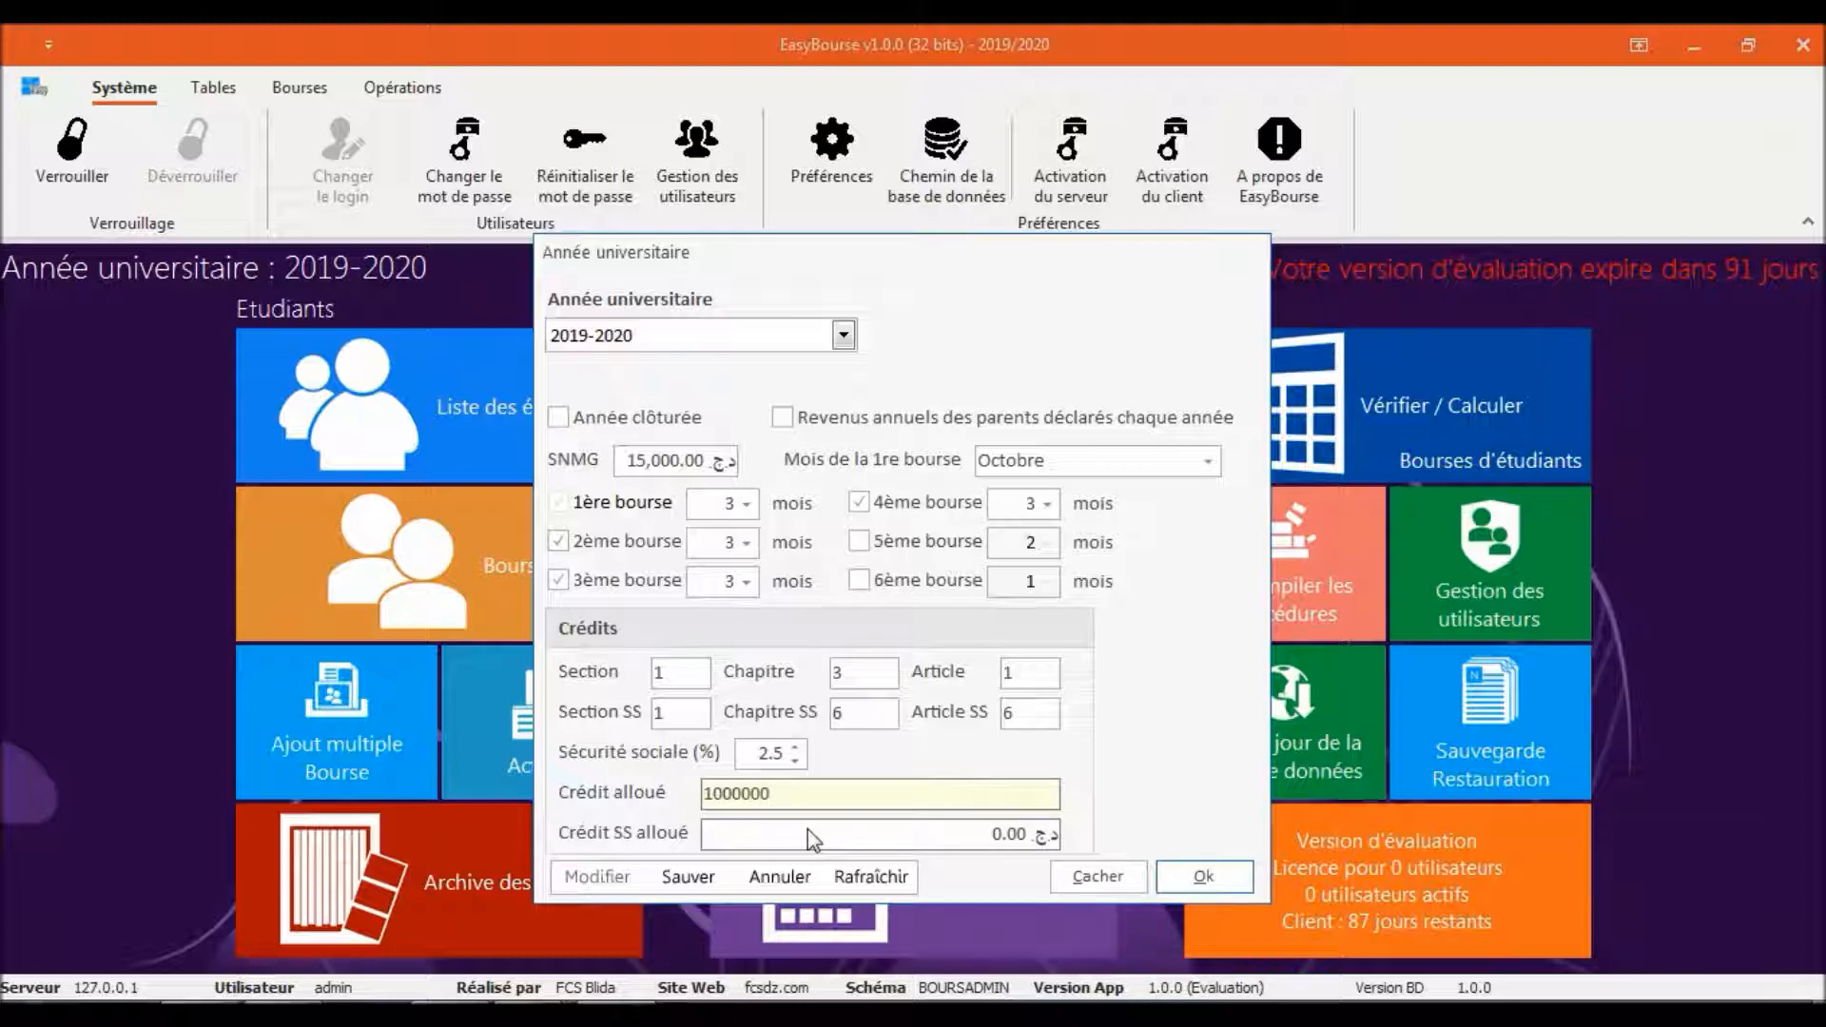
left_click(807, 829)
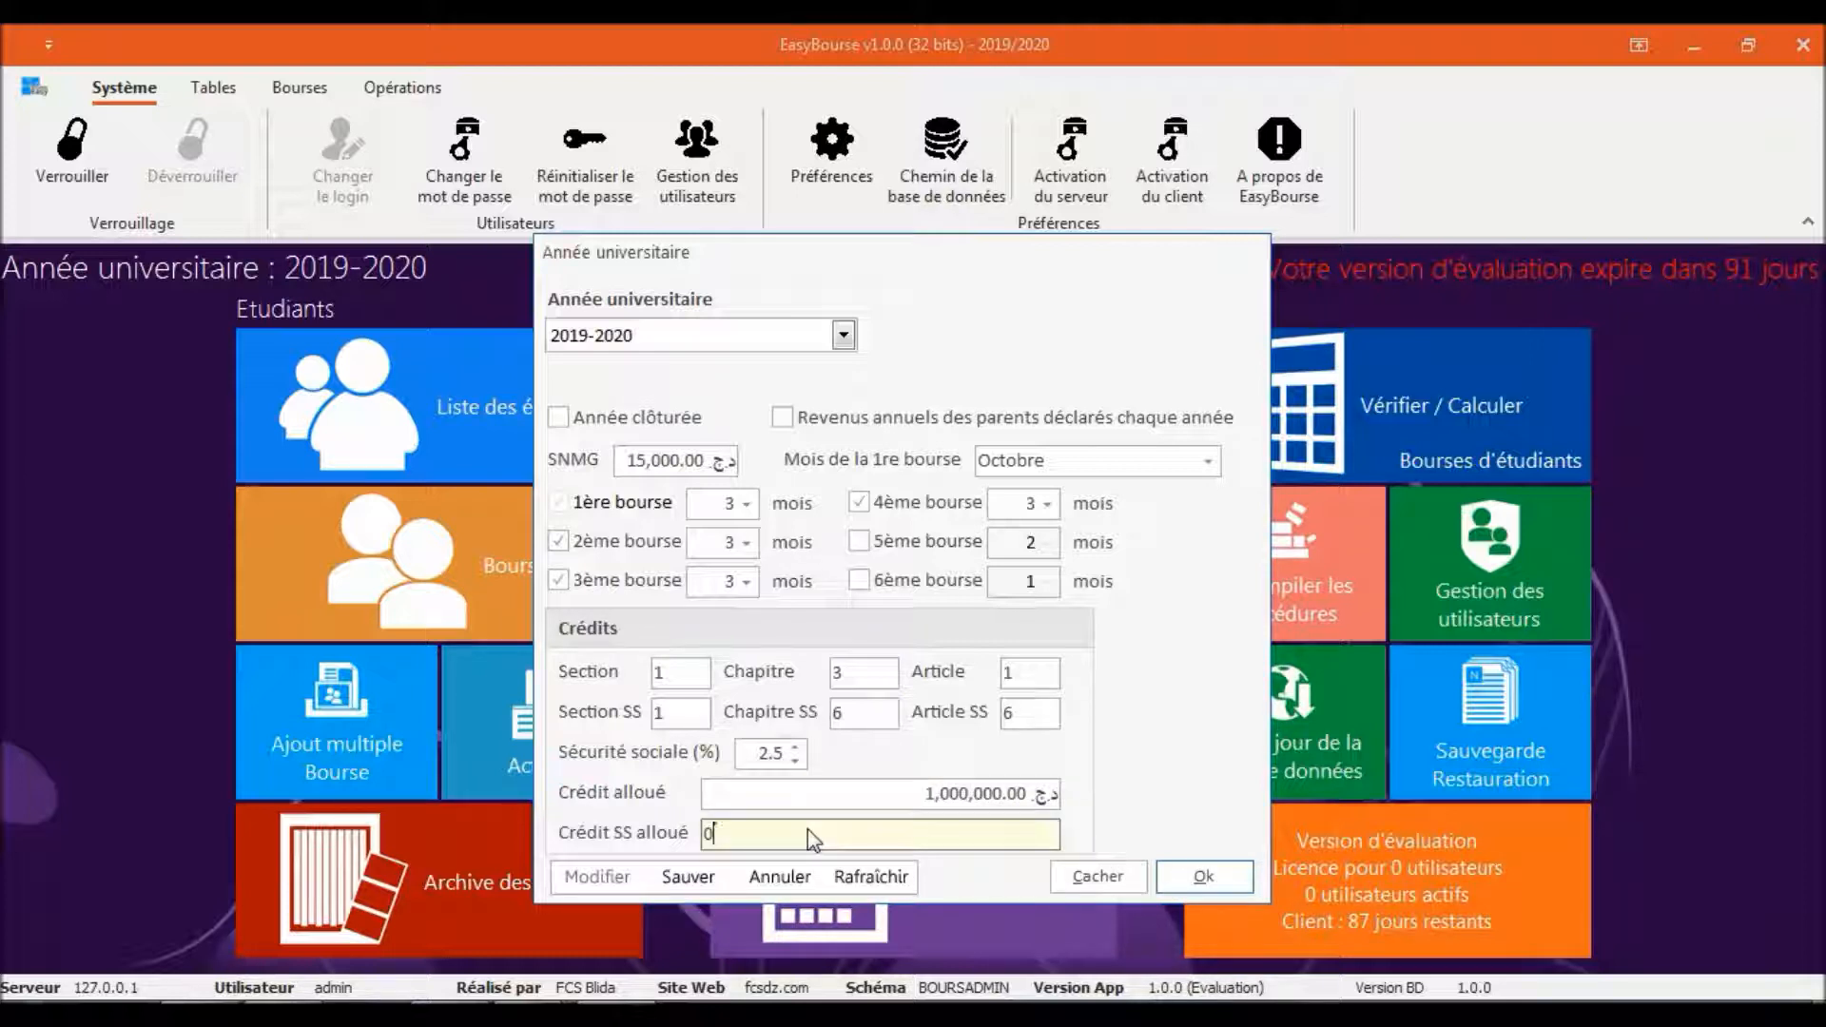
left_click(932, 790)
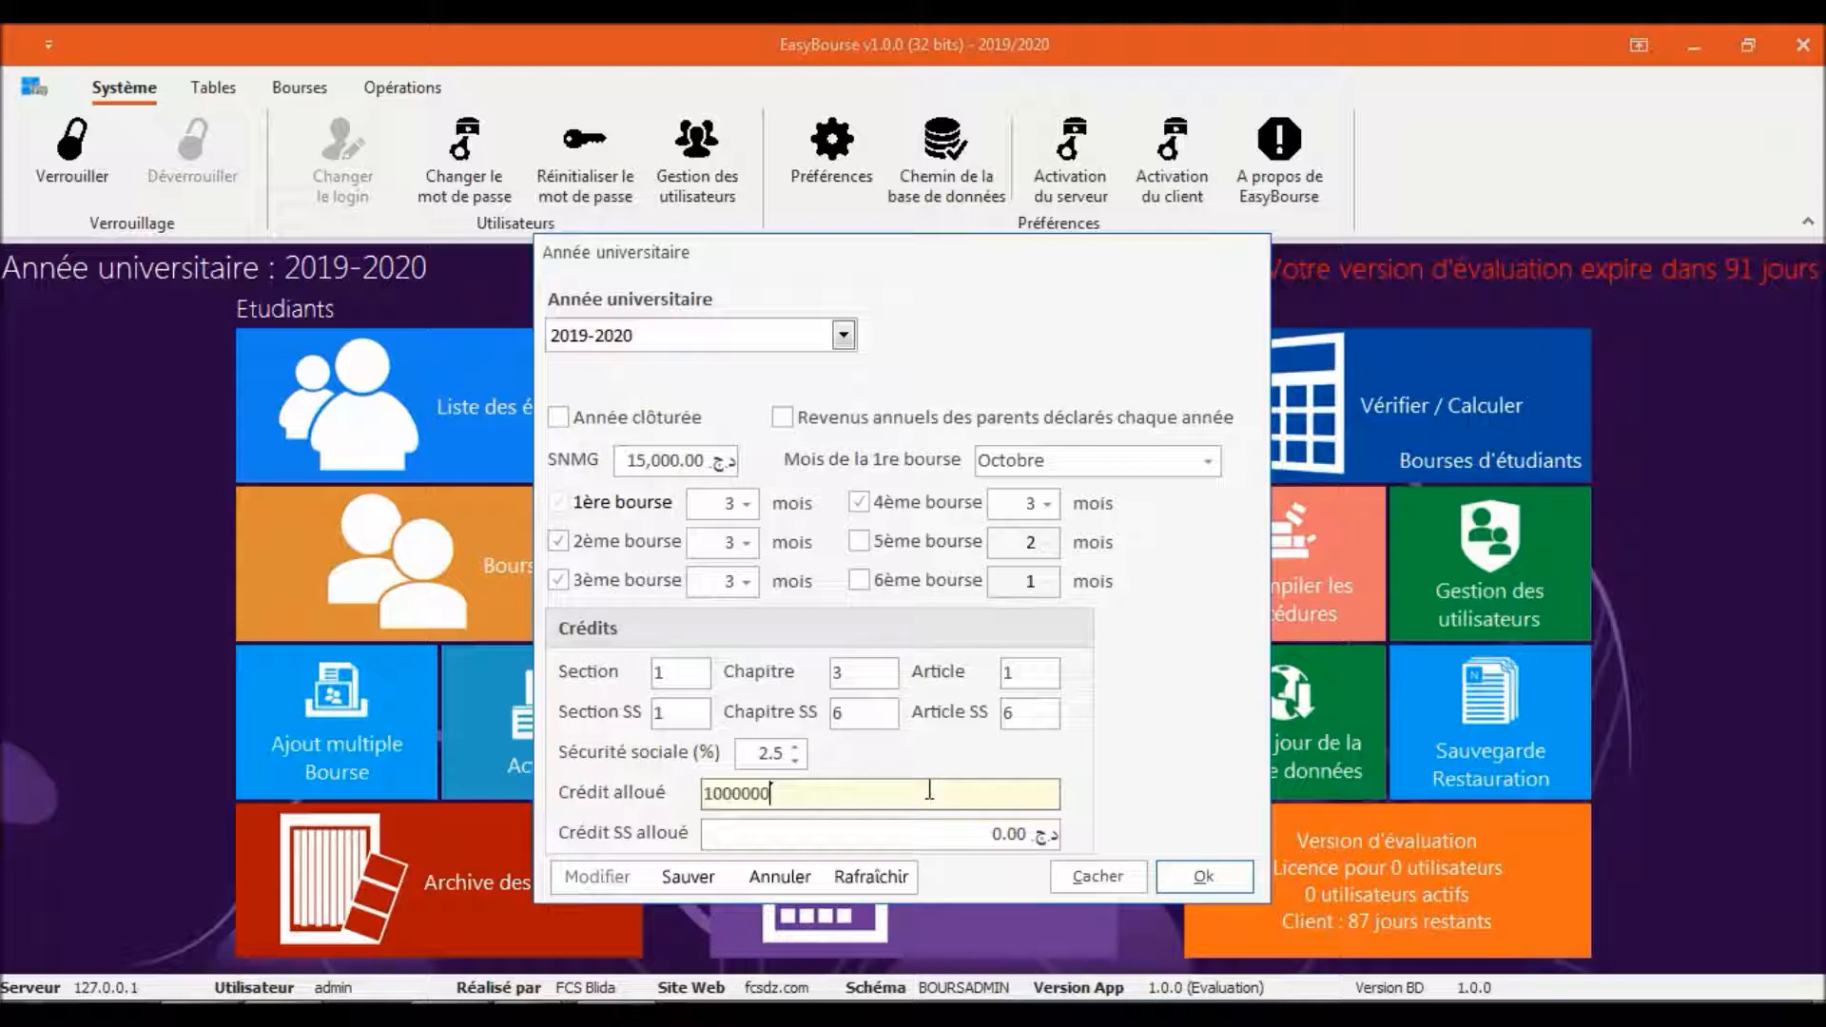
key("Home")
key("shift+Right")
type("7")
Set the Crédit SS alloué of the academic year to 1,000,000.
left_click(894, 833)
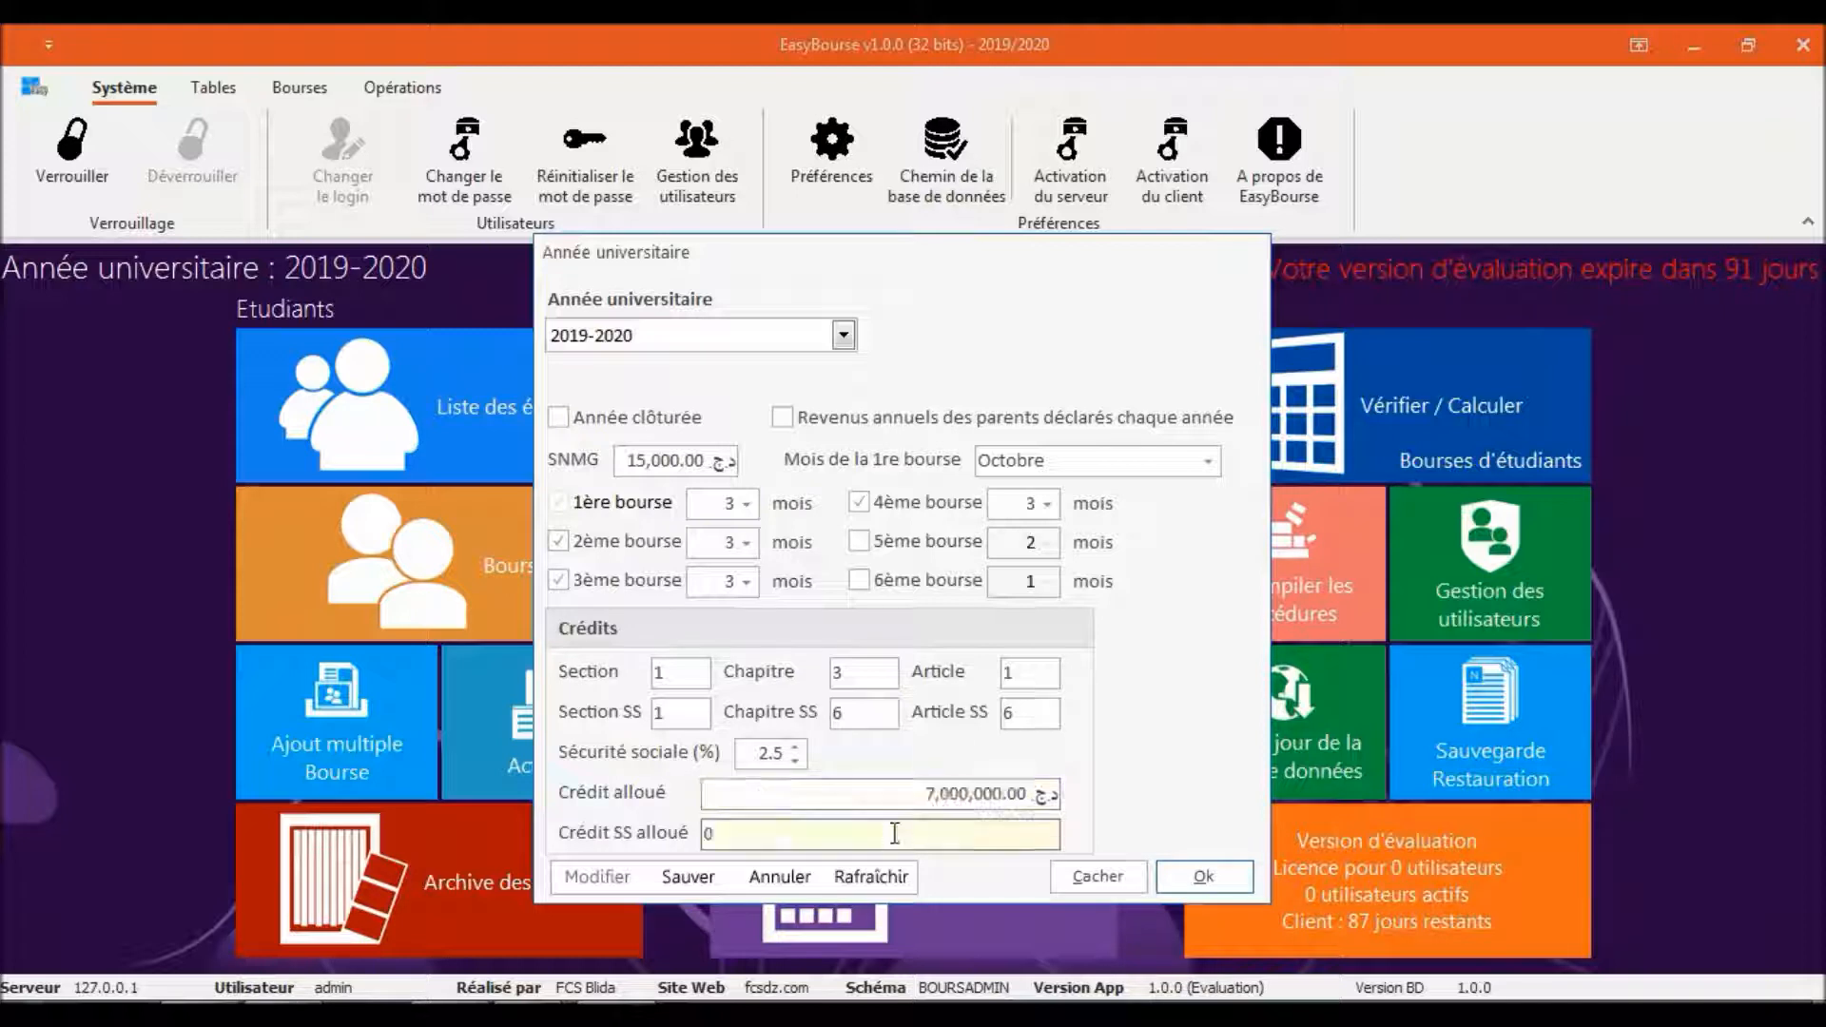
key("shift+Left")
type("50000")
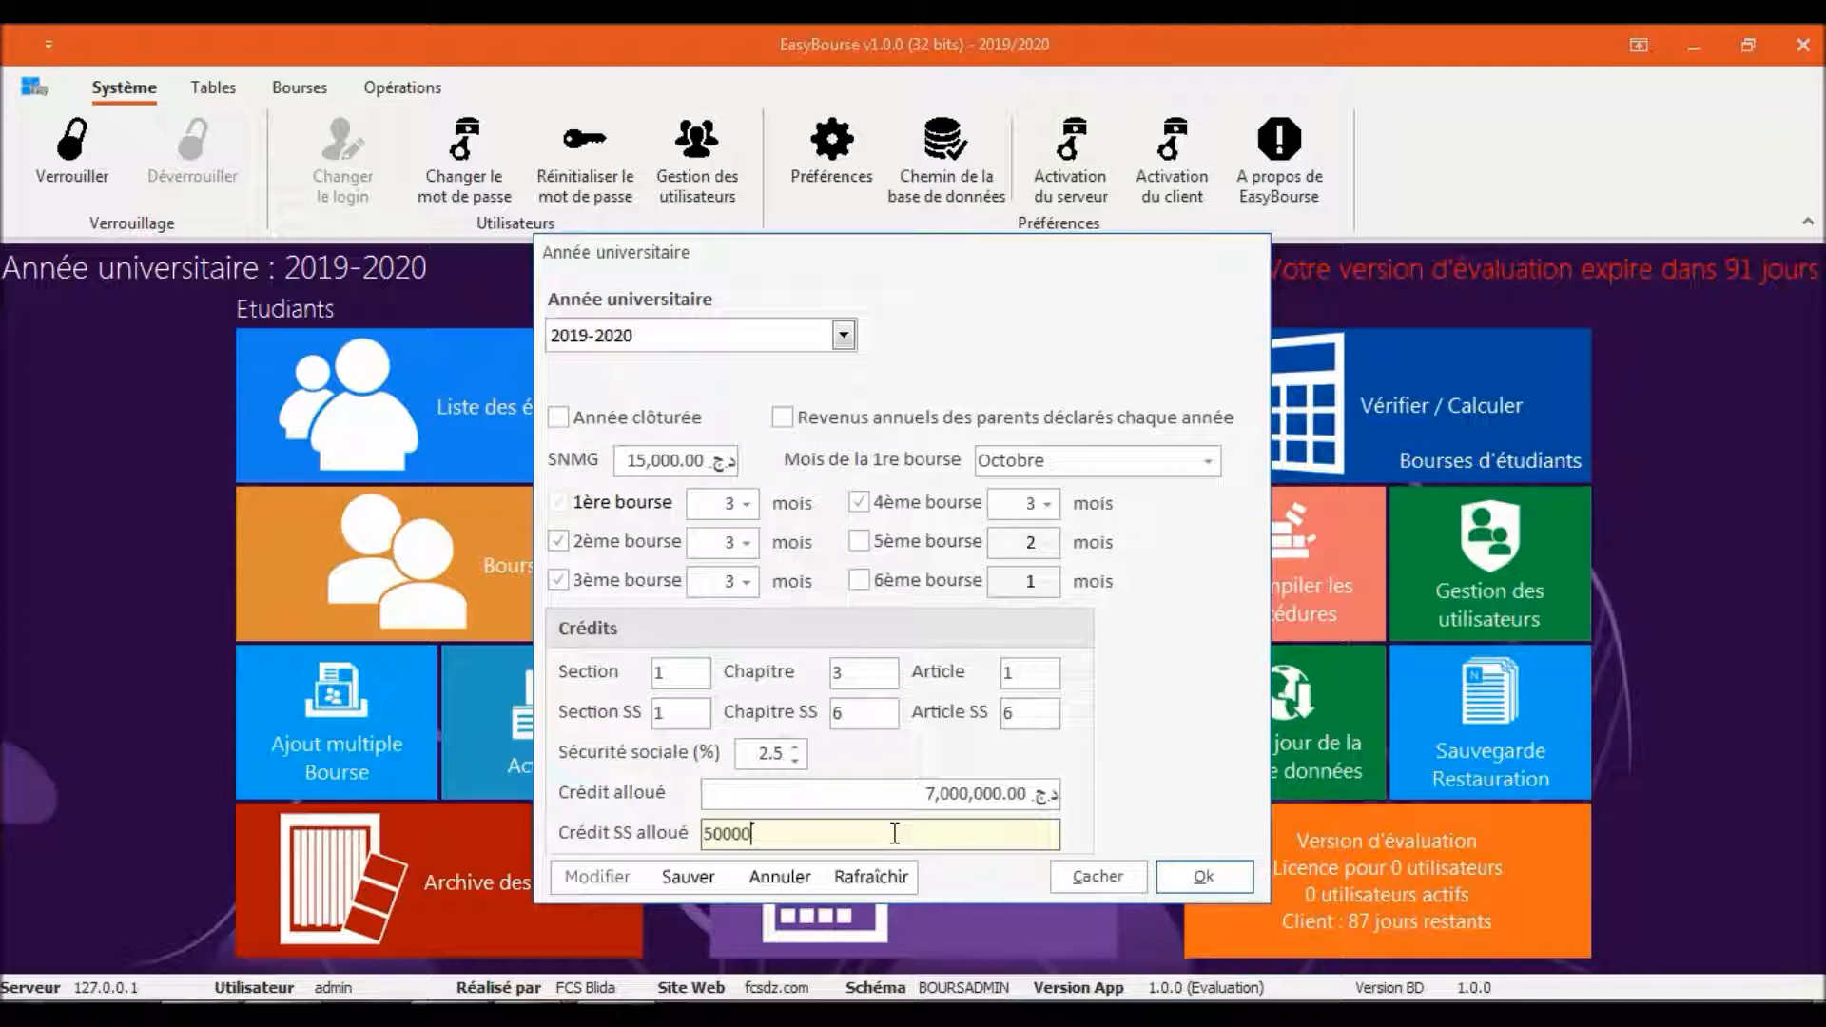
type("0")
key("Home")
key("Delete")
type("10")
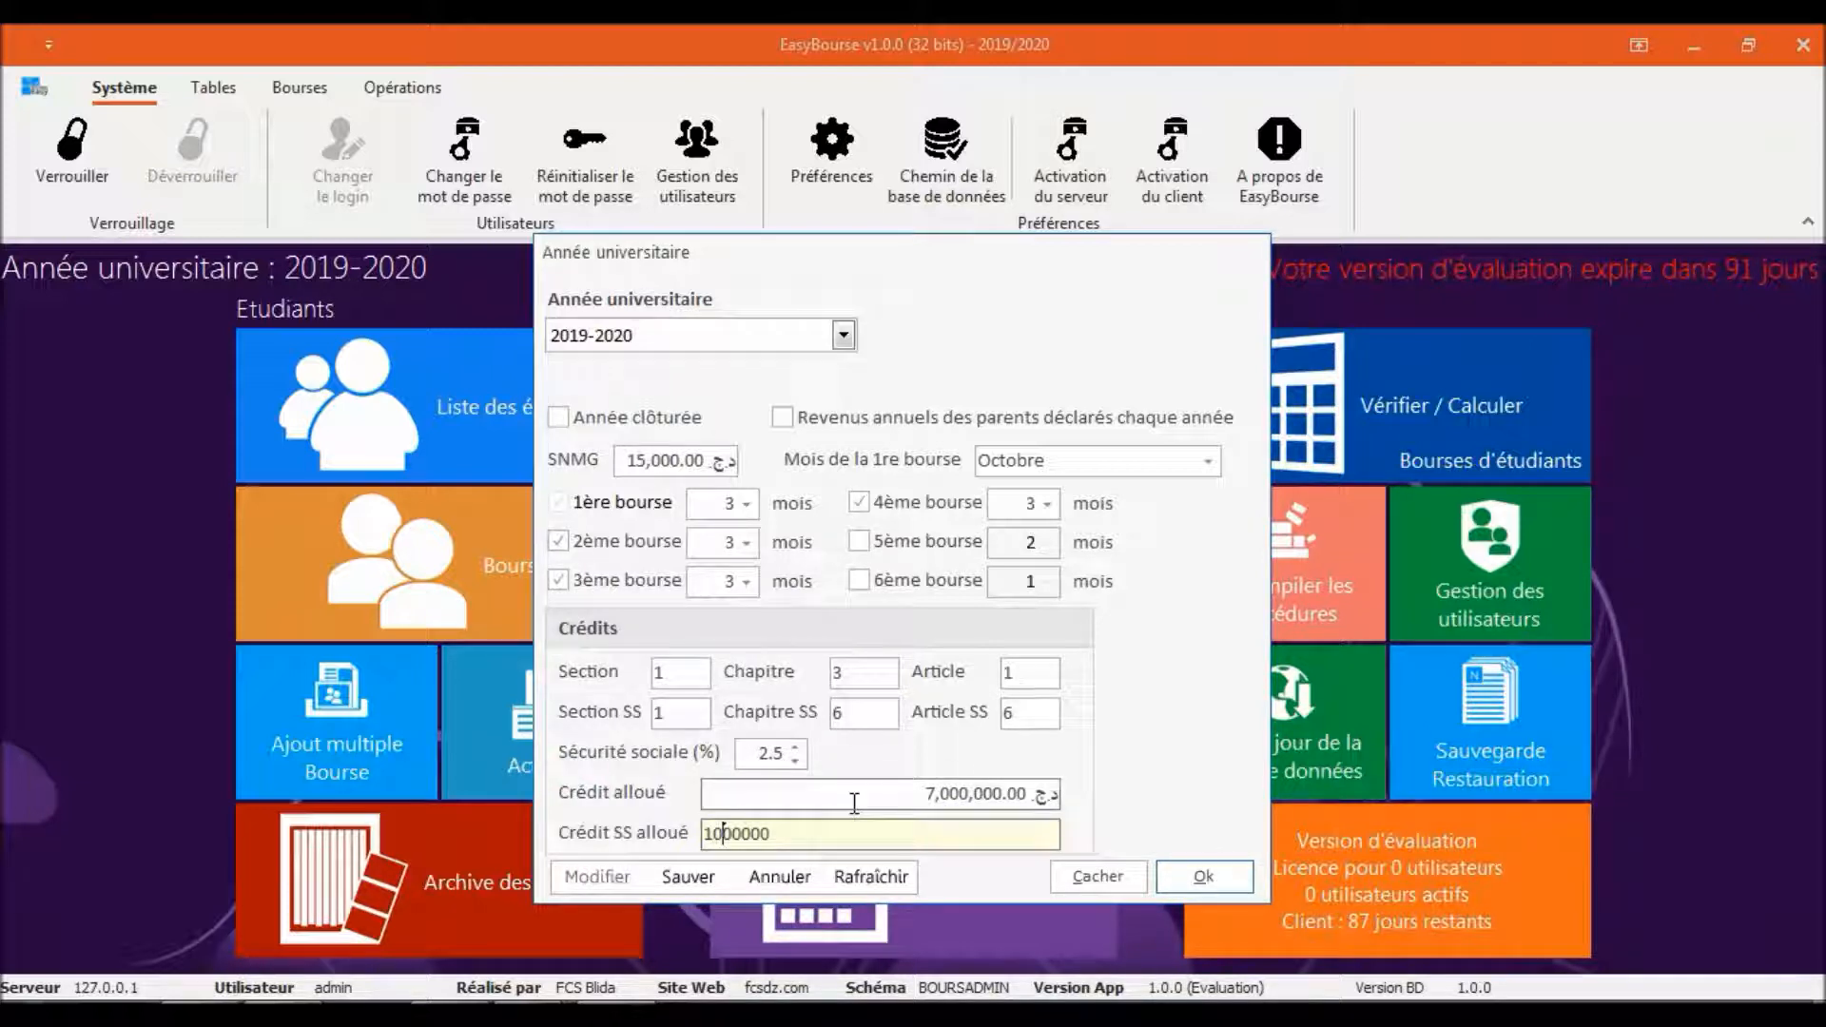
Save the 2019-2020 academic year settings and close their dialog.
left_click(899, 797)
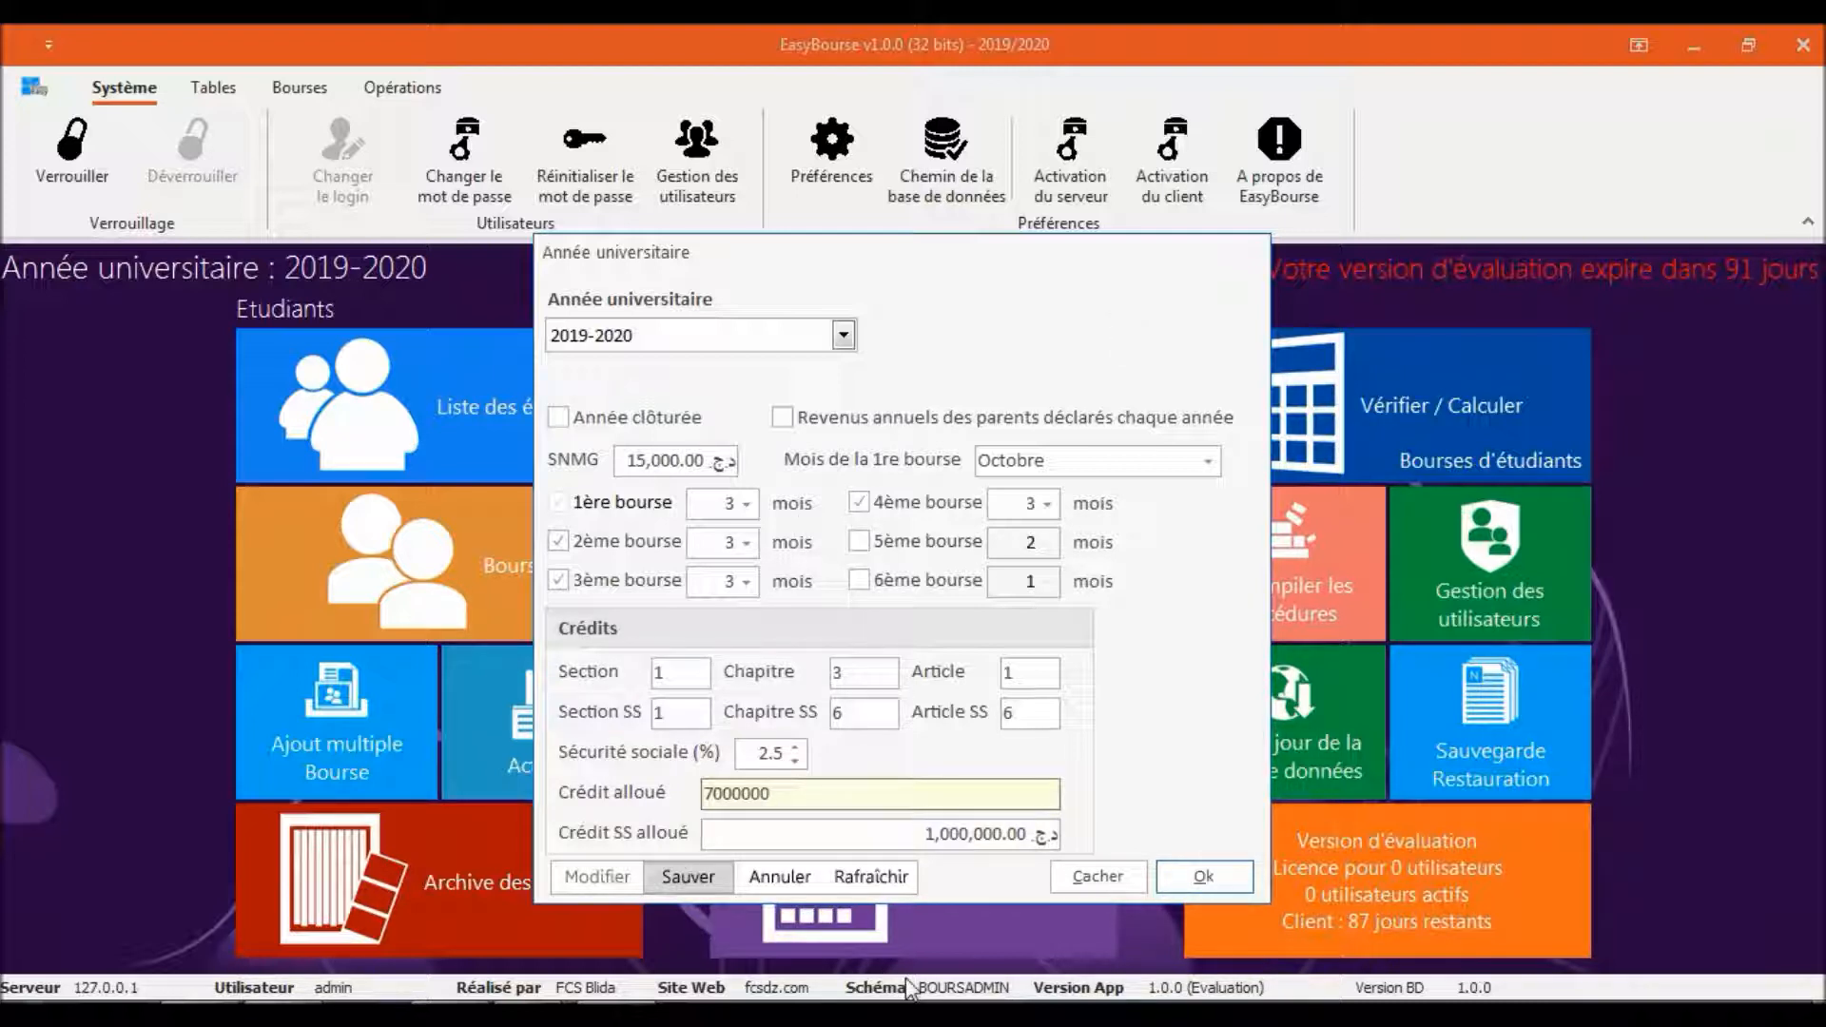
left_click(705, 873)
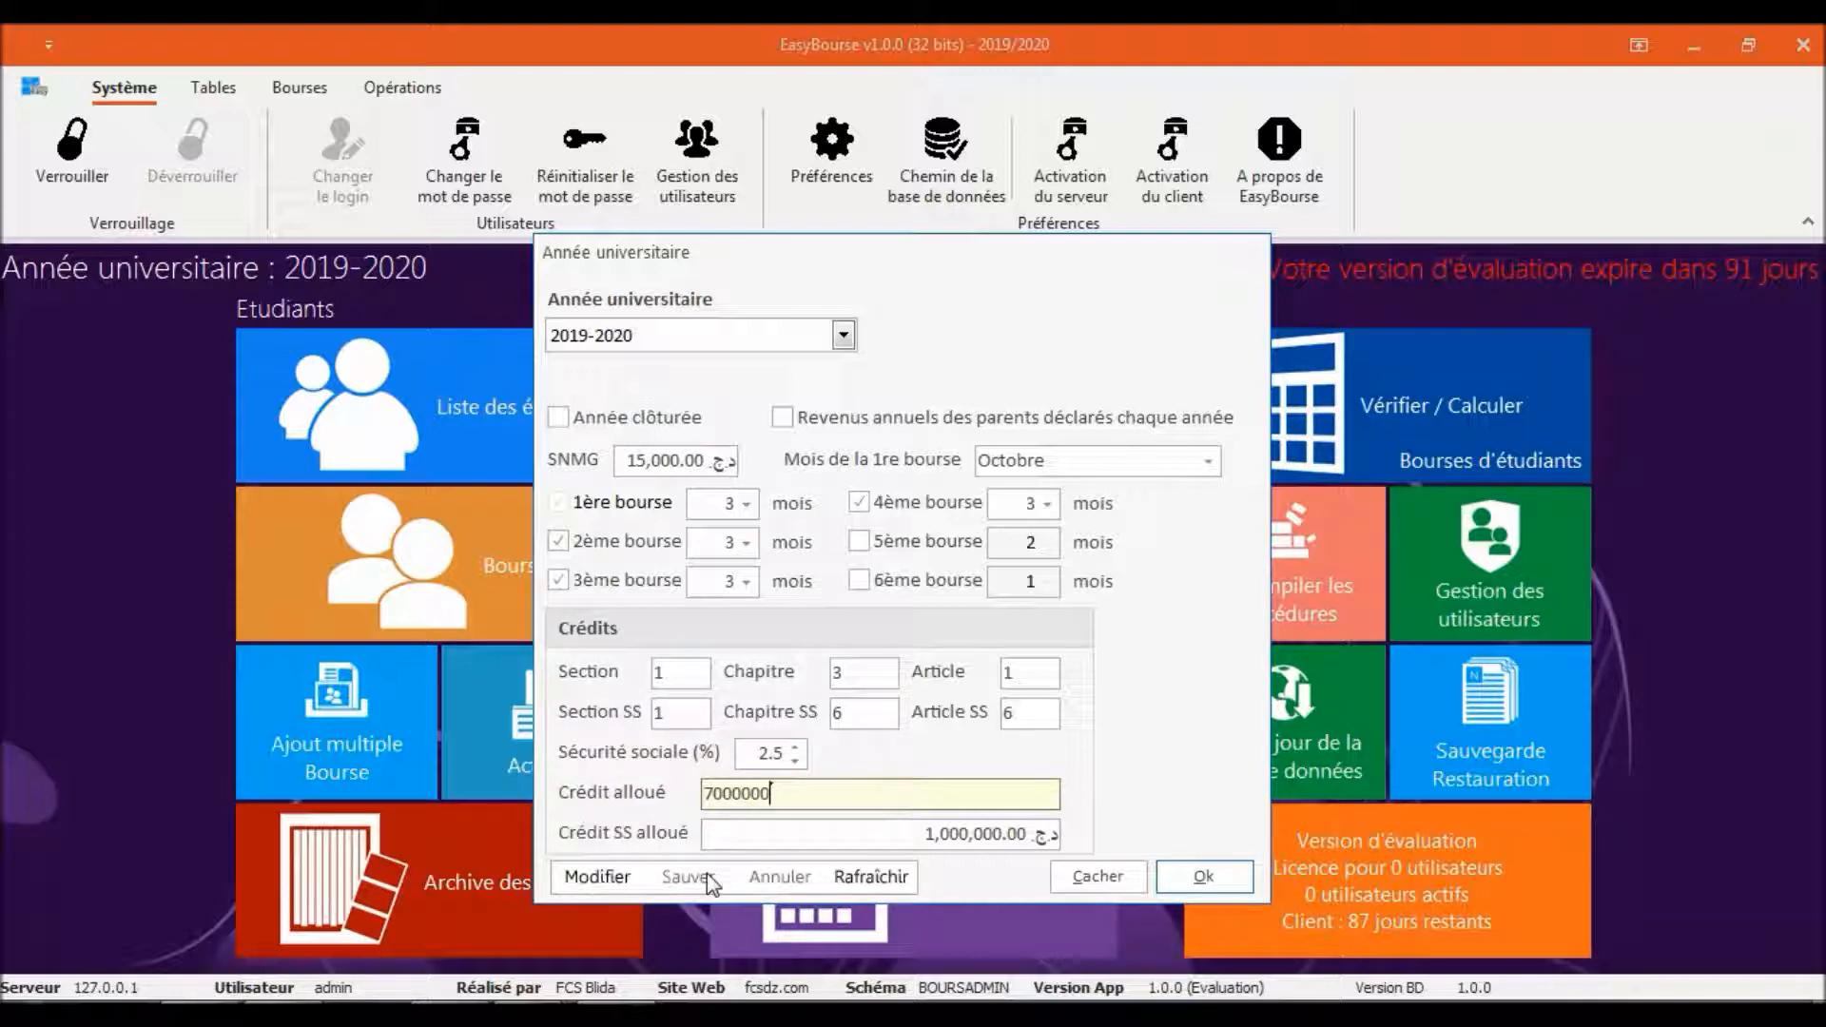
left_click(1203, 876)
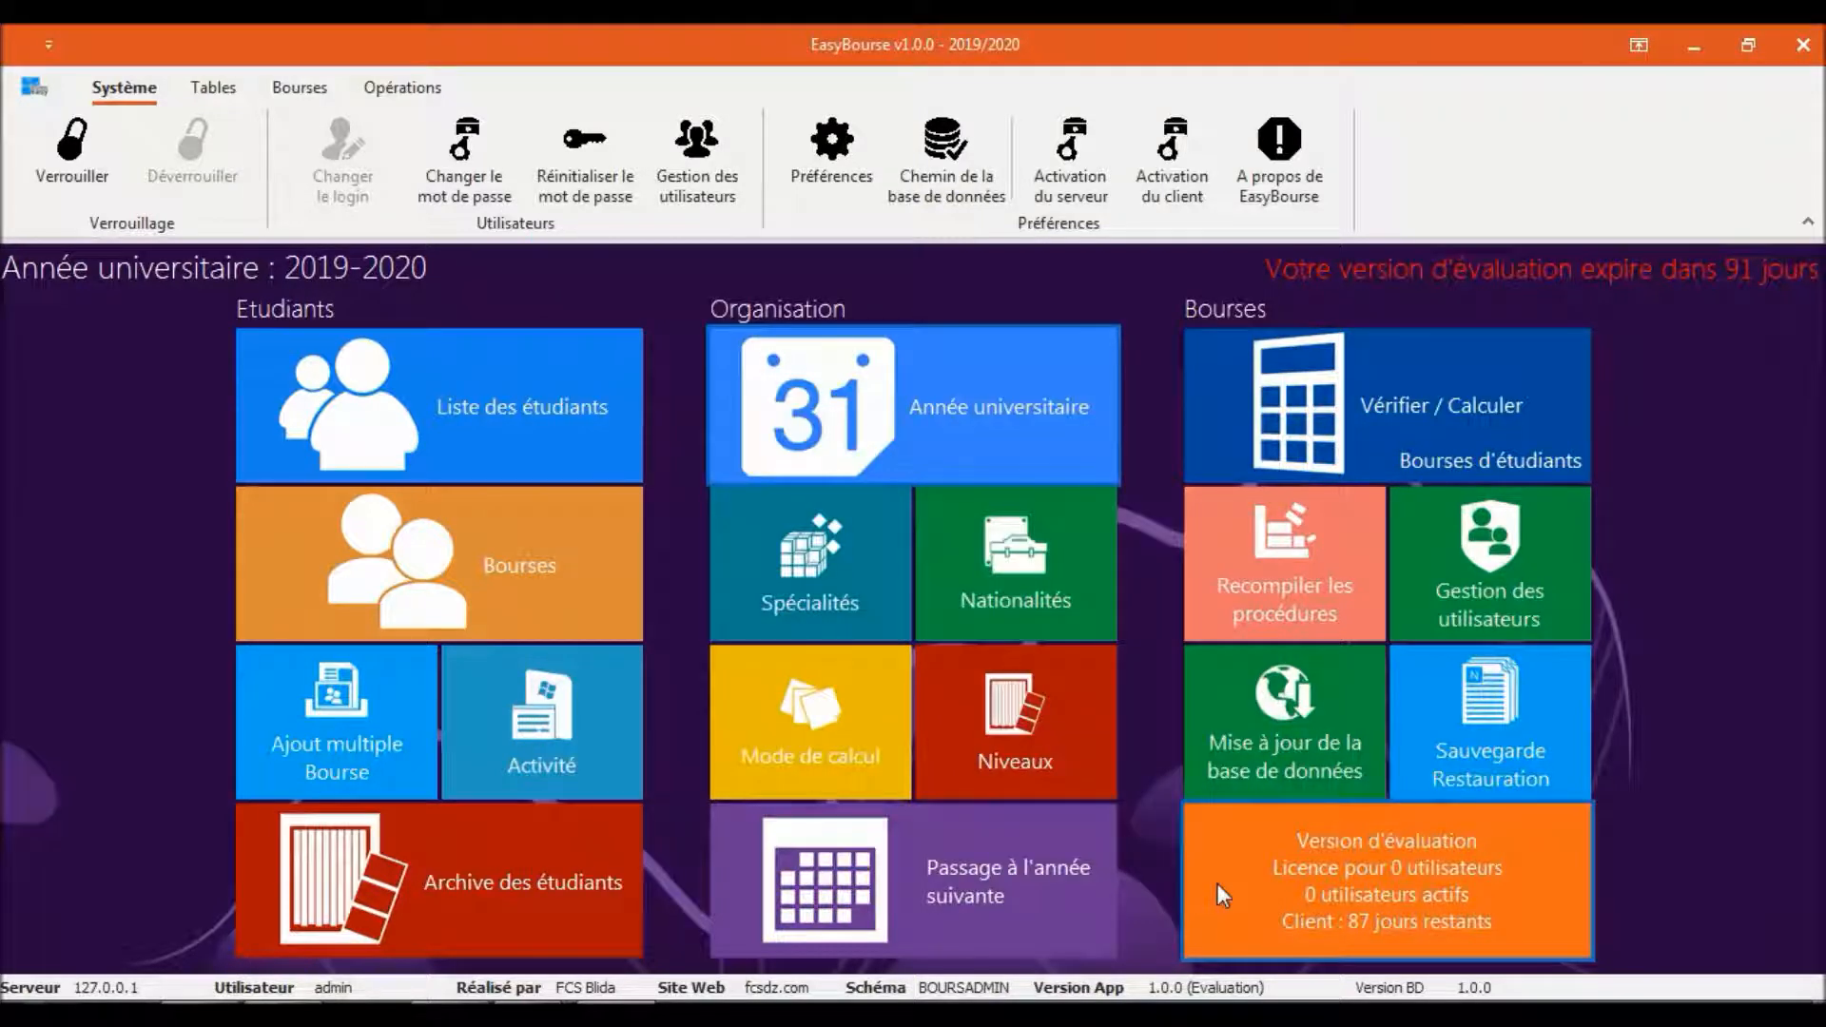
Open the Mode de calcul table and examine the three conditions, SNMG multiples and amounts of the 1re Cycle mode.
left_click(842, 714)
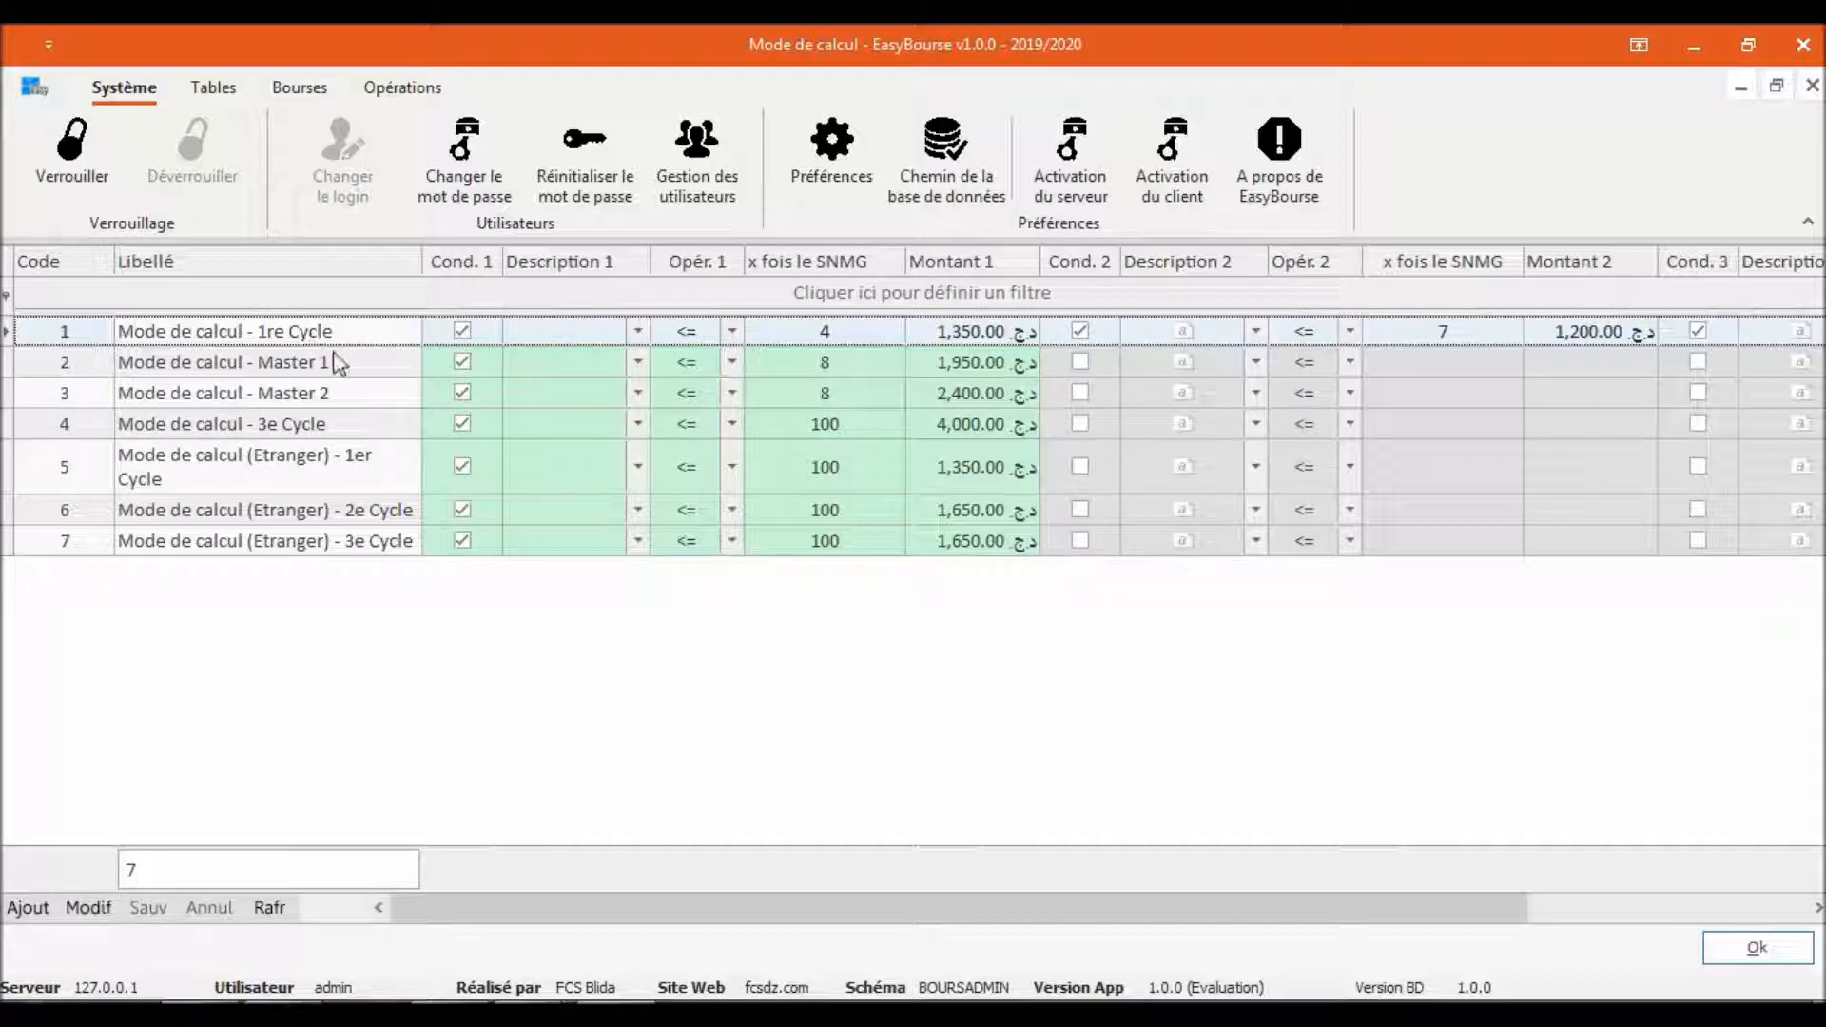
left_click(462, 330)
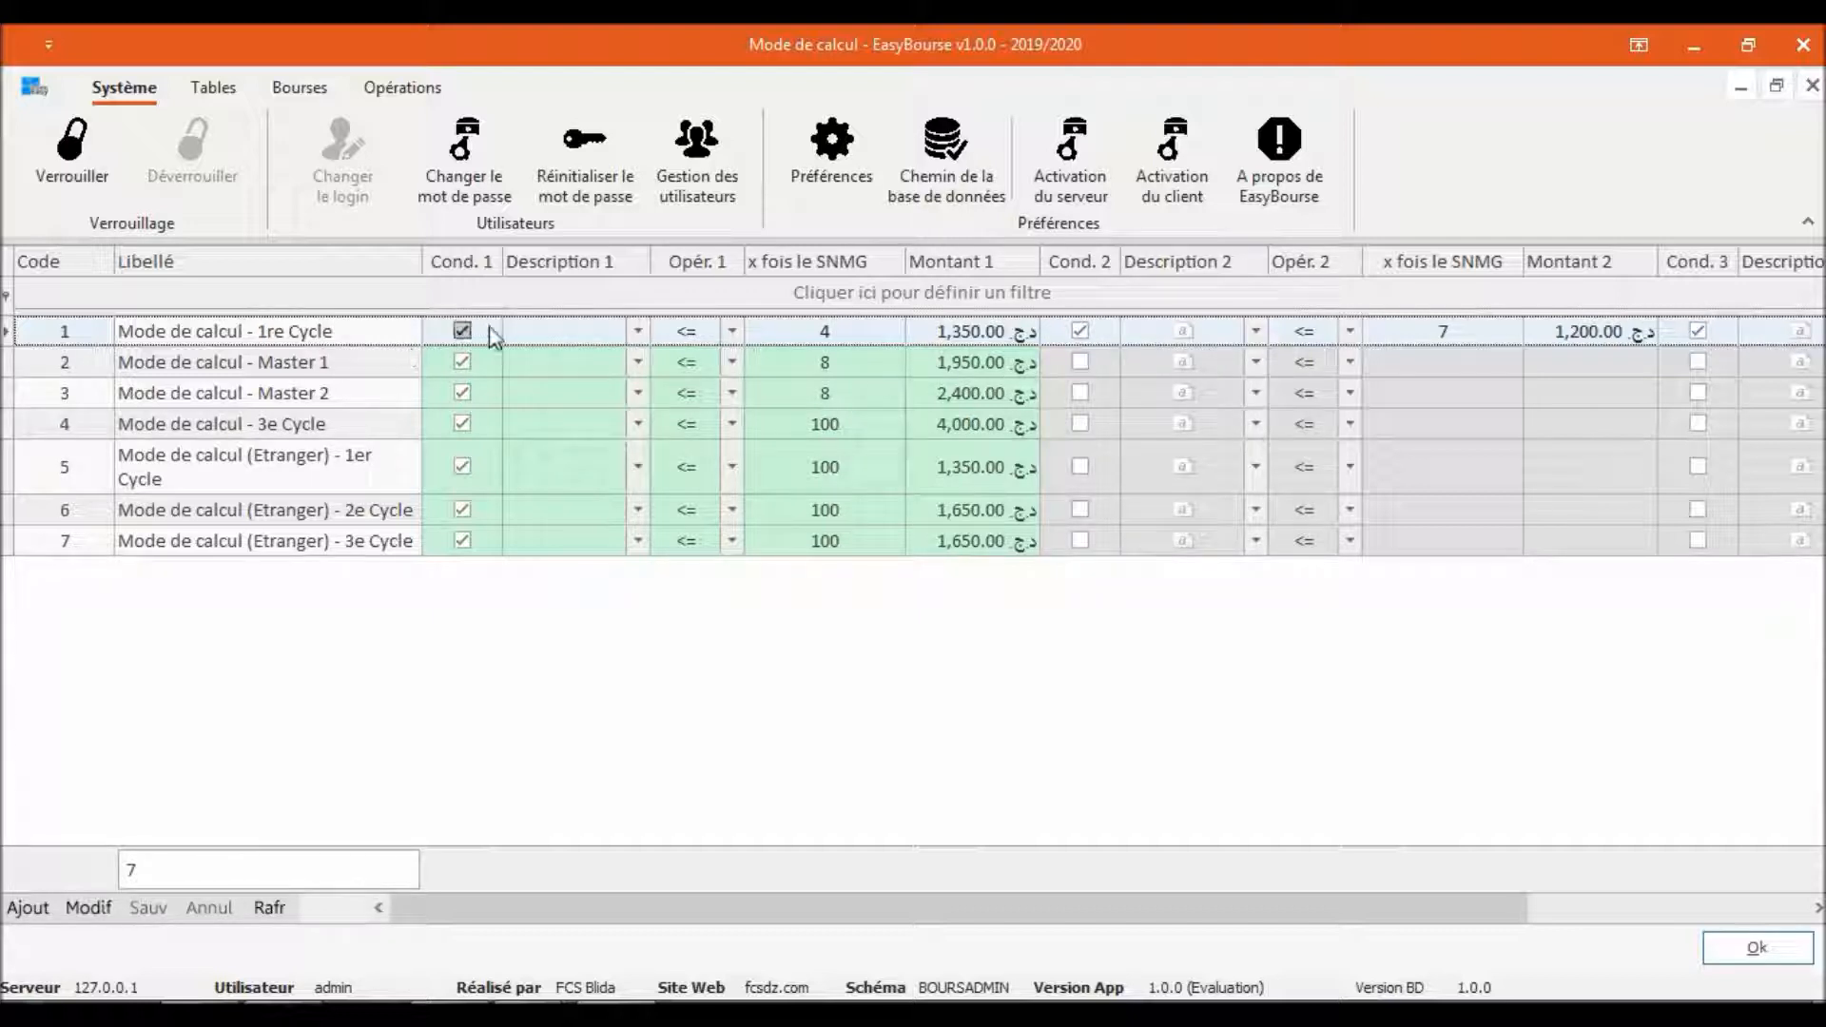
left_click(636, 331)
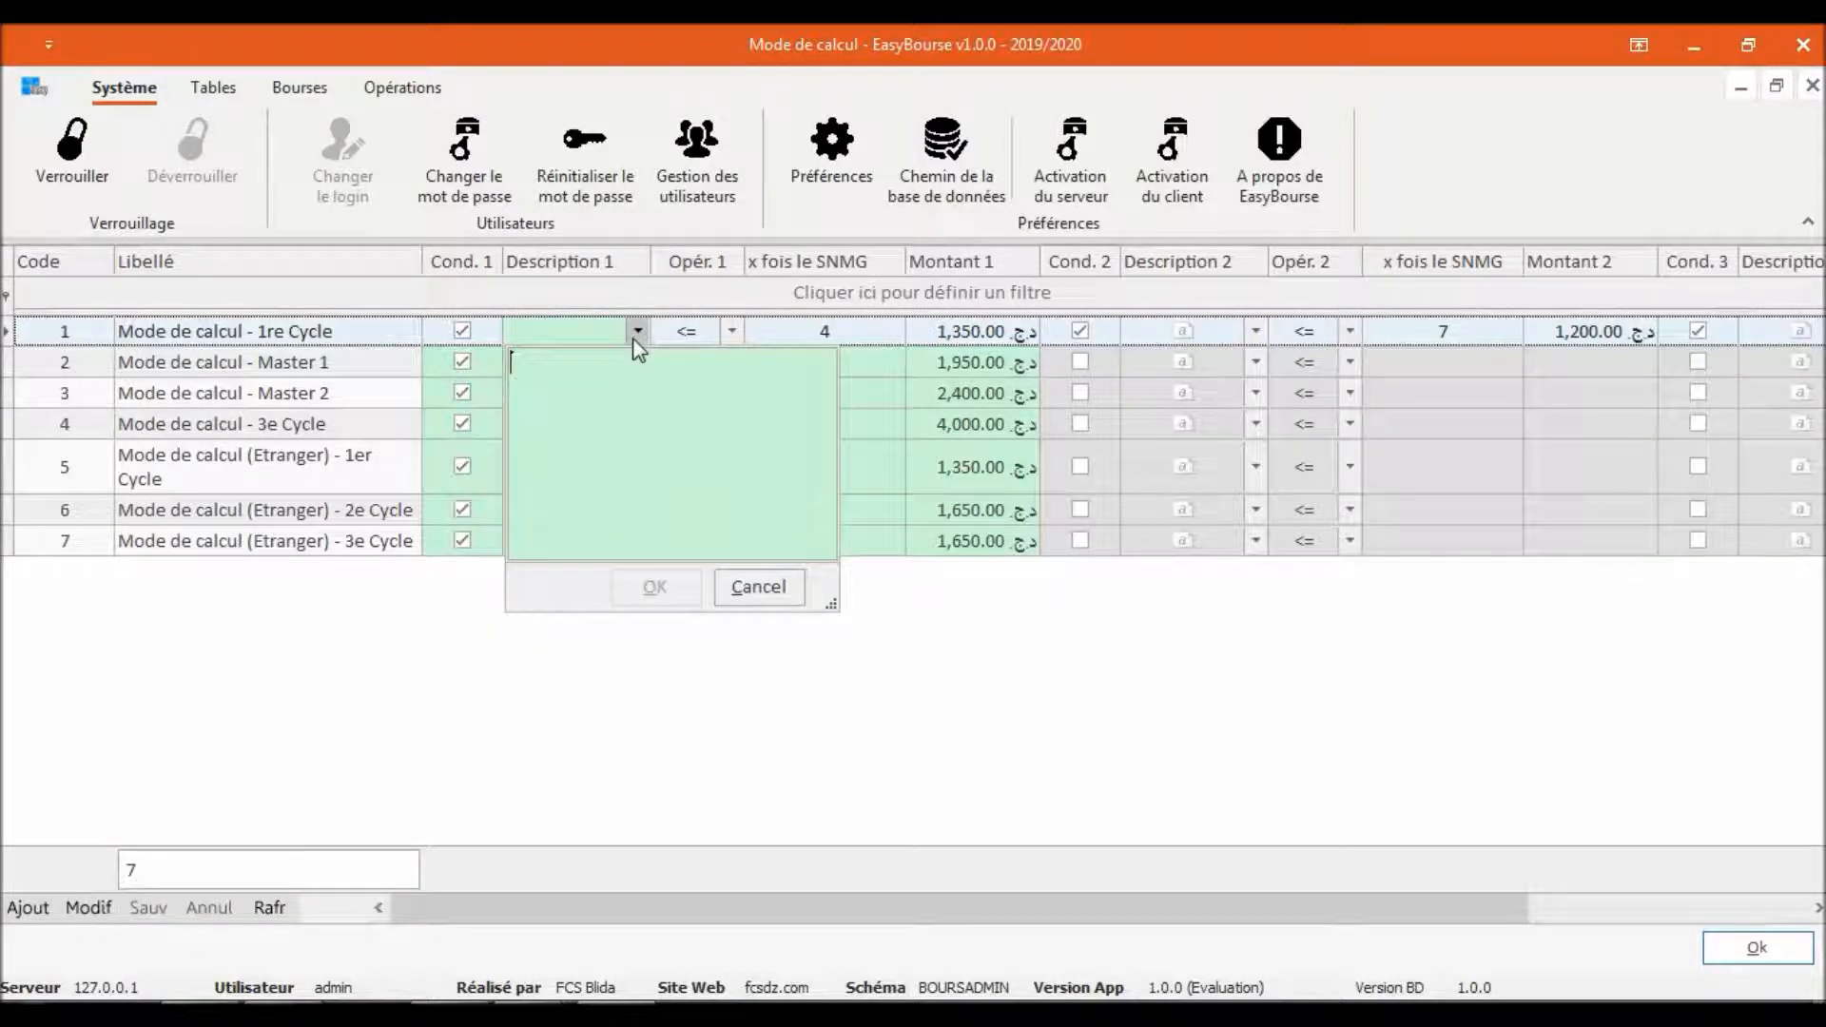
left_click(635, 333)
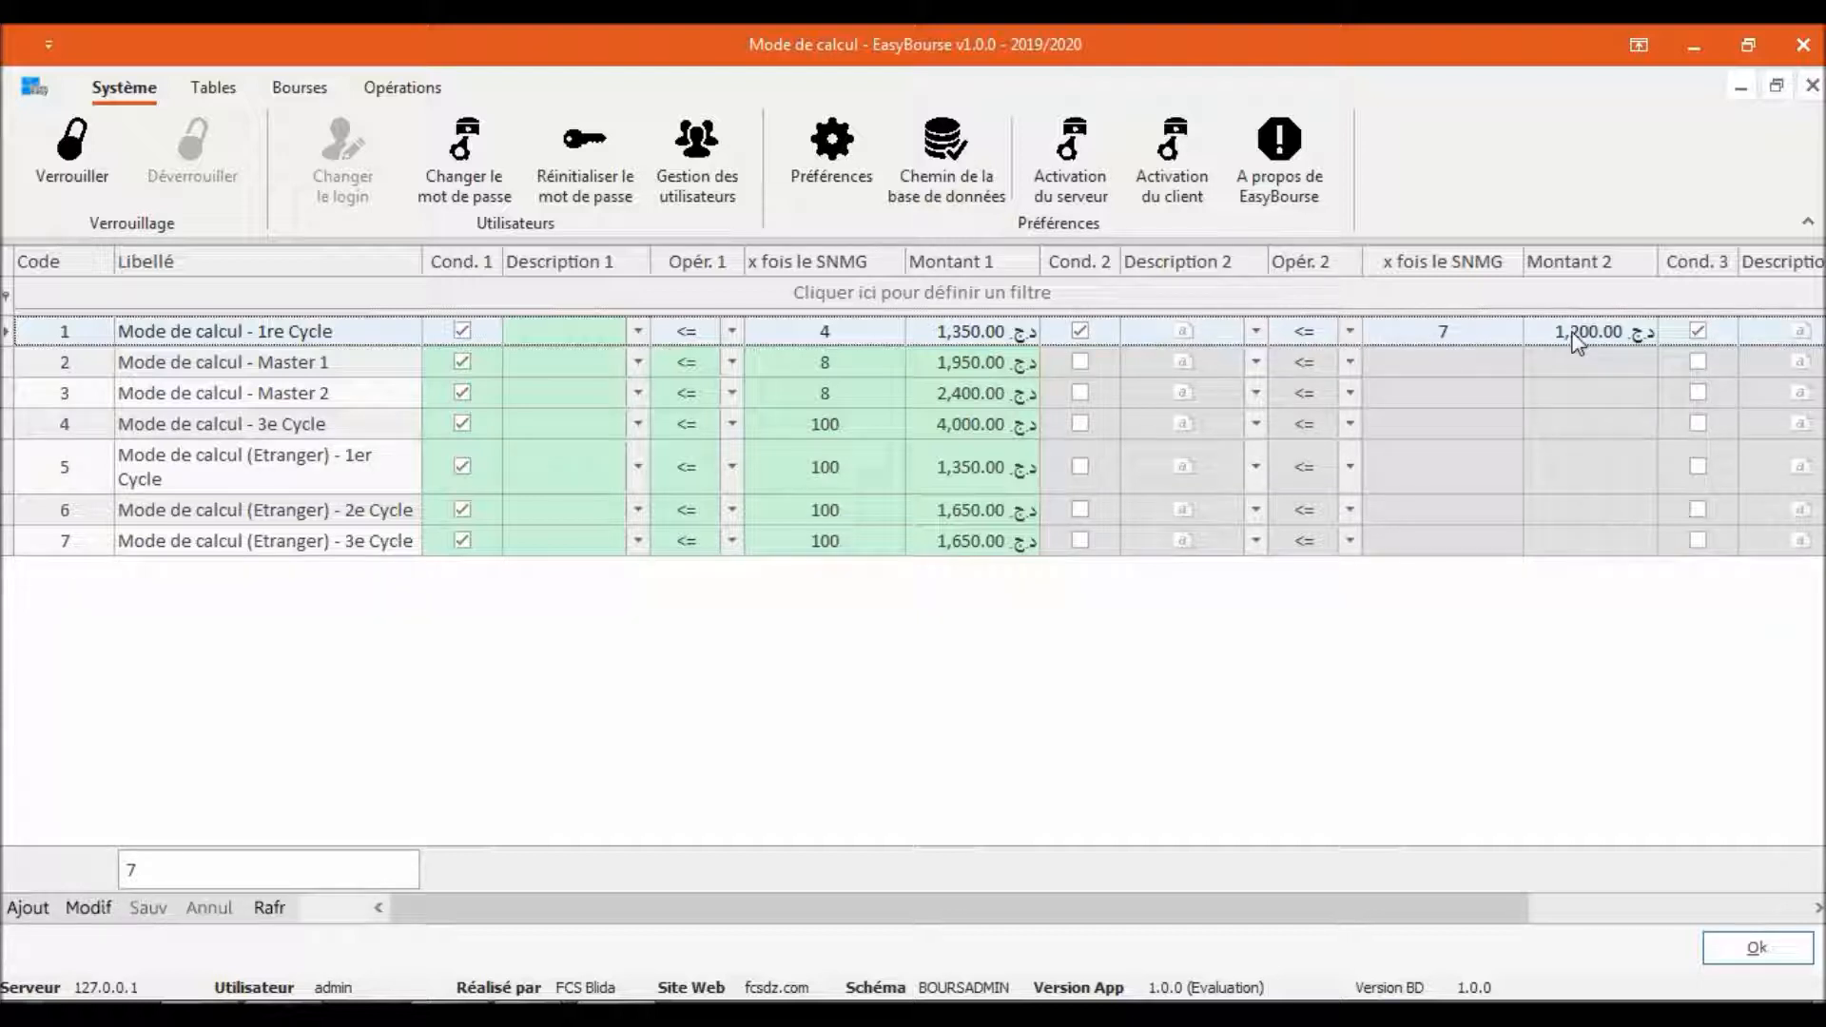
left_click(1550, 911)
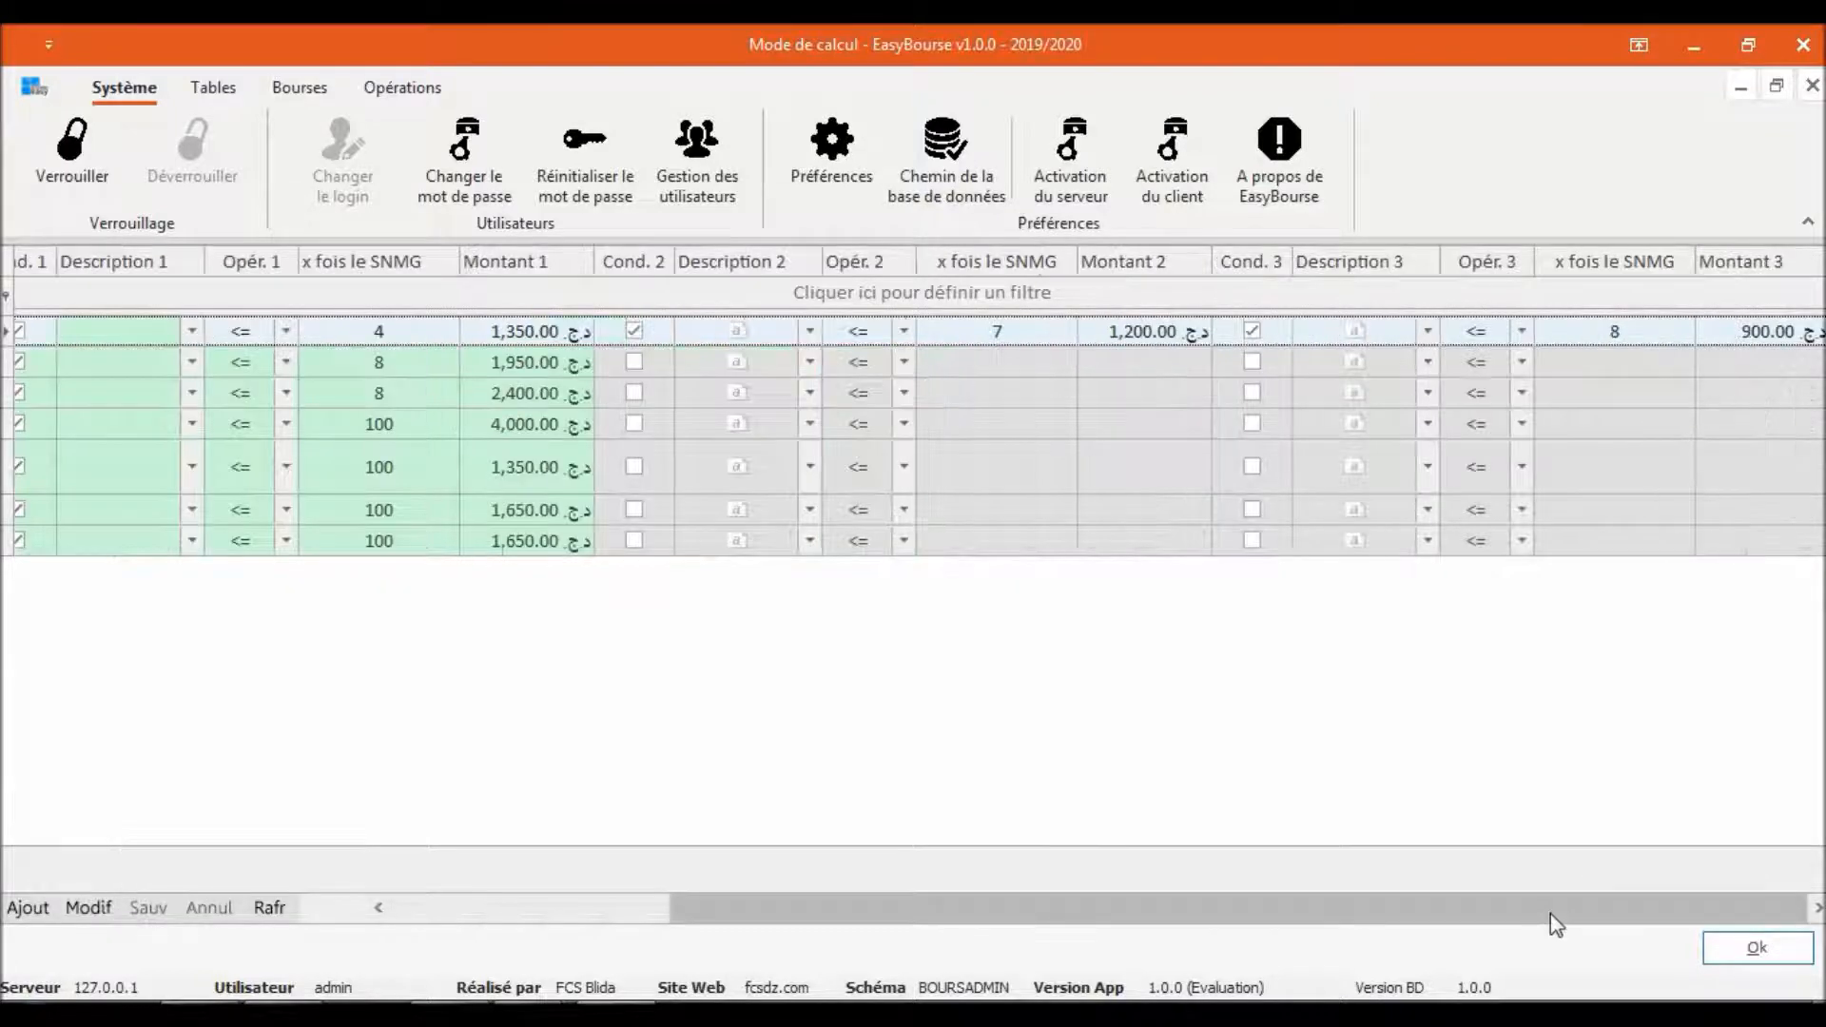
left_click(1768, 335)
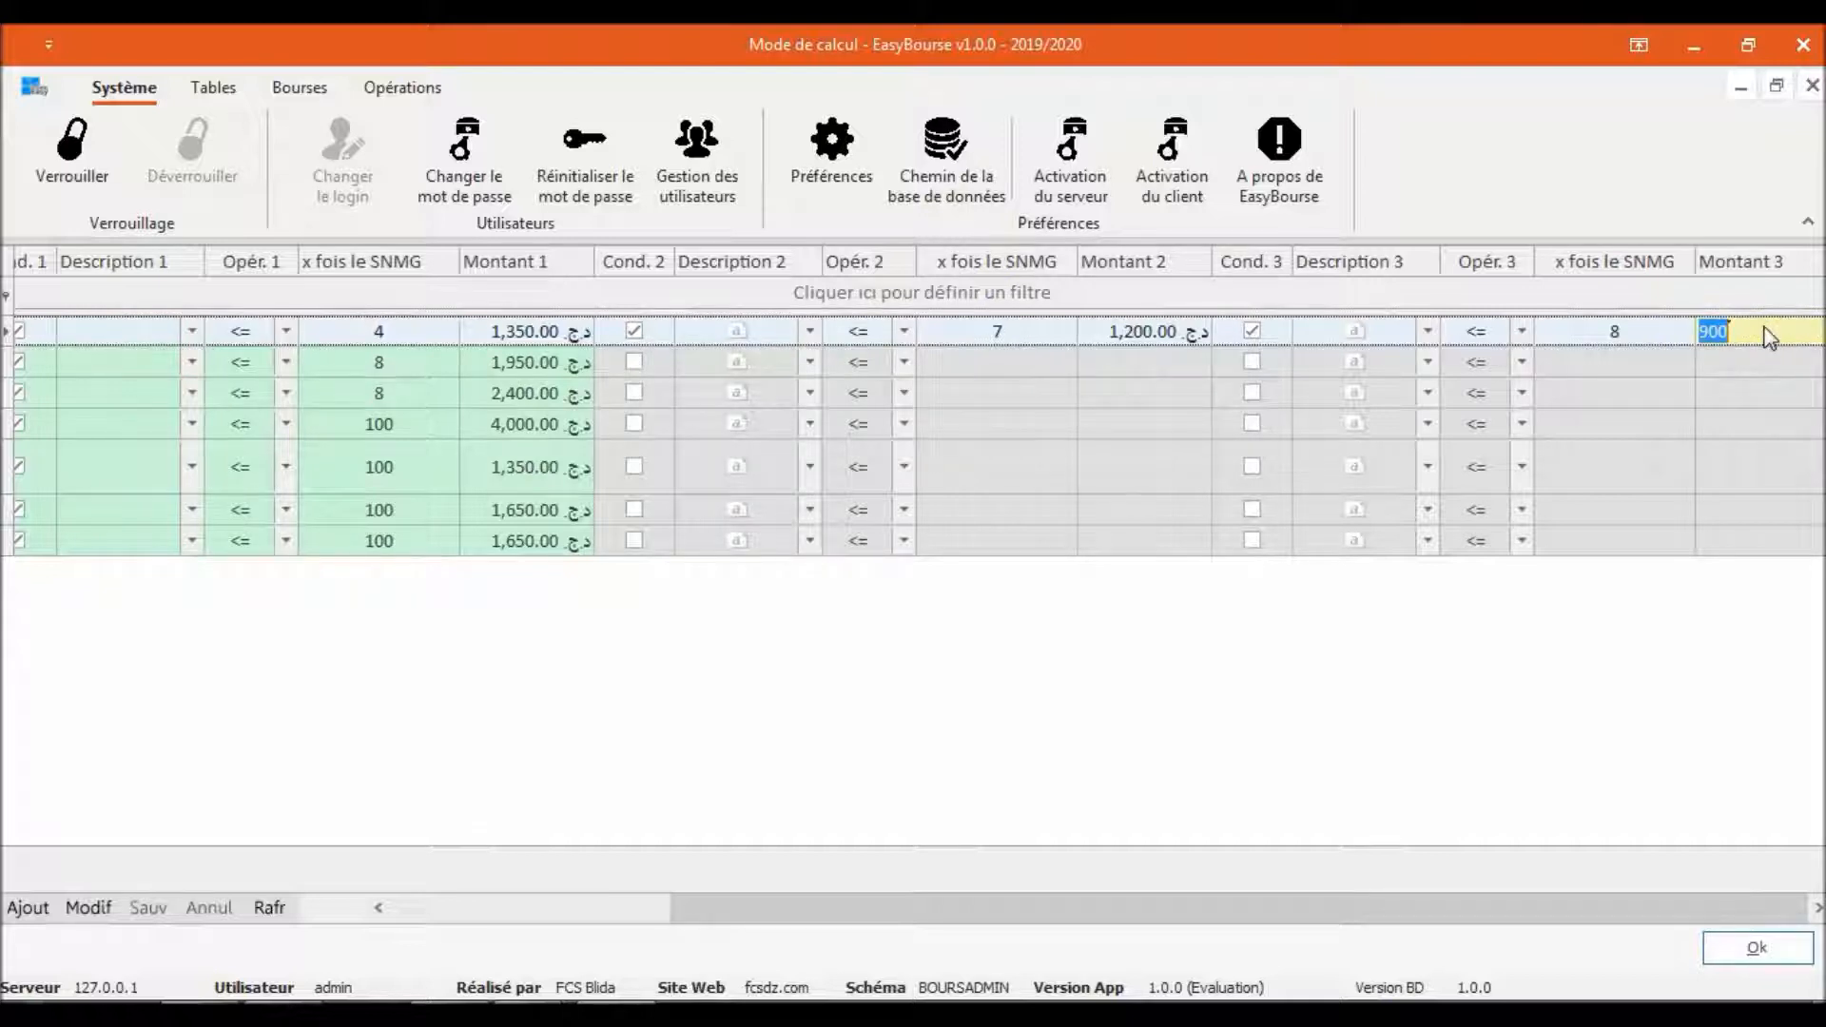
left_click(1632, 335)
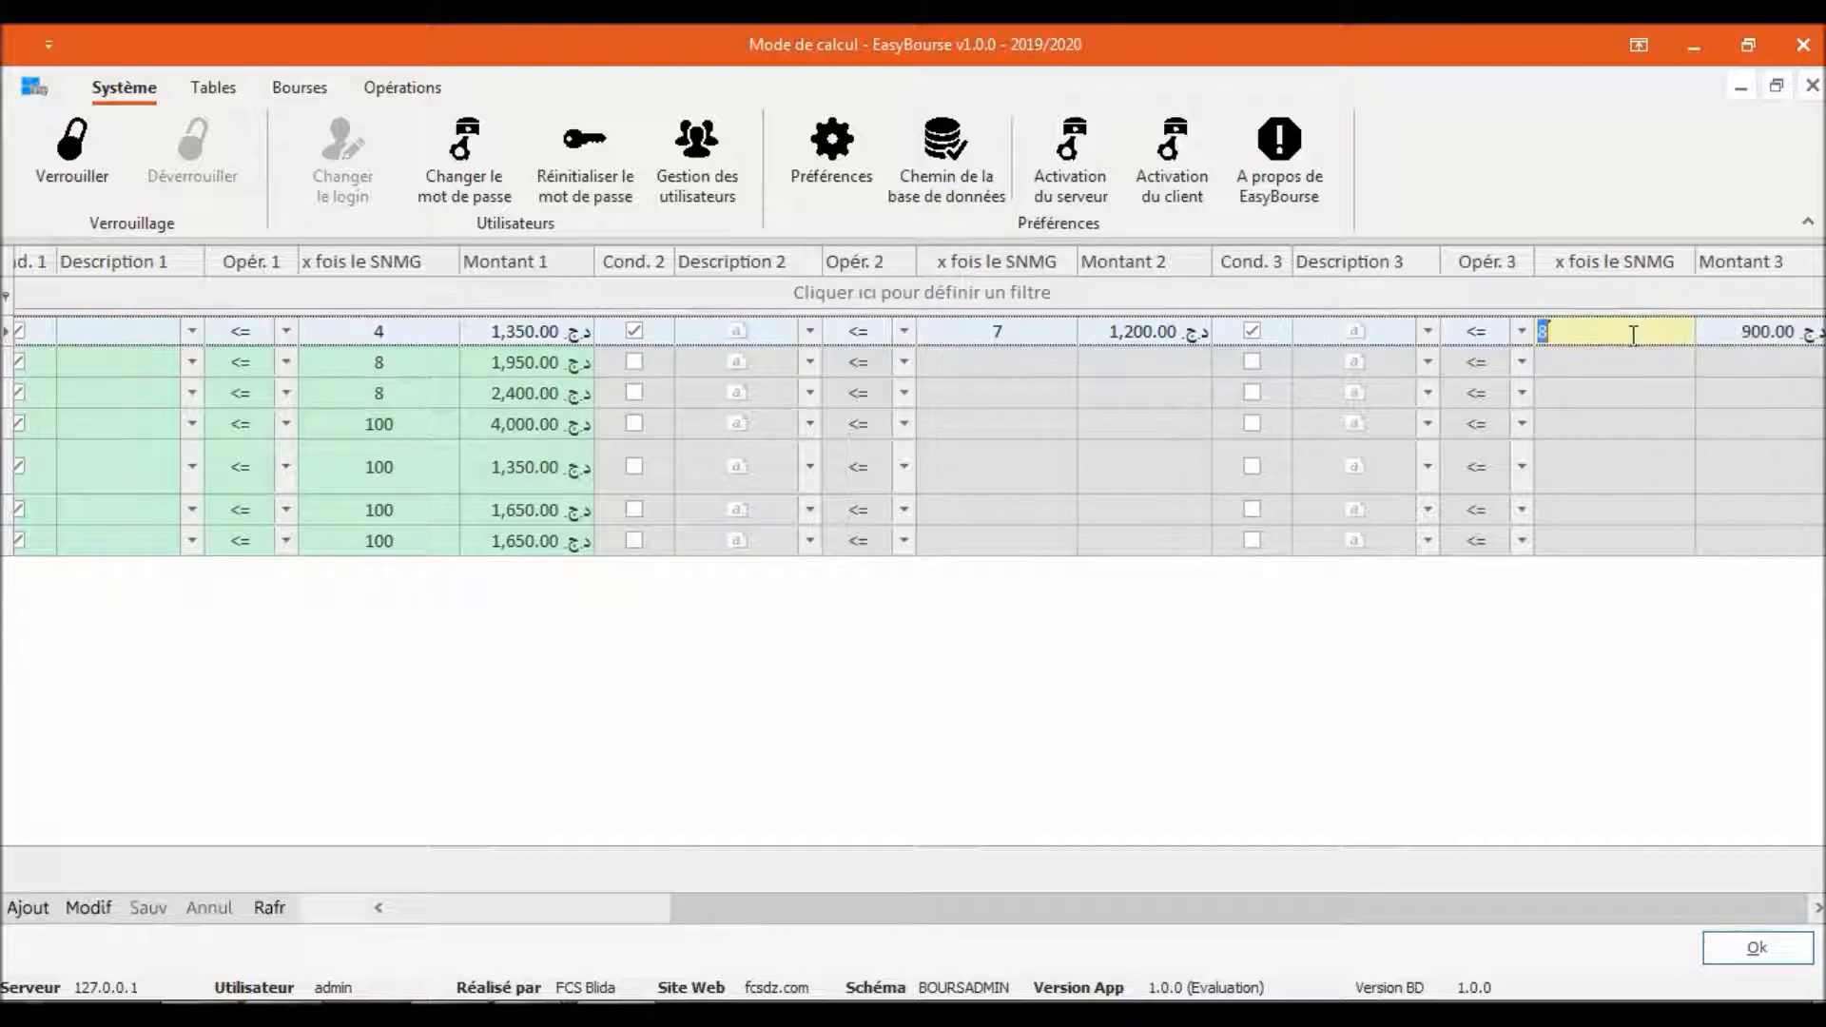
left_click(1134, 348)
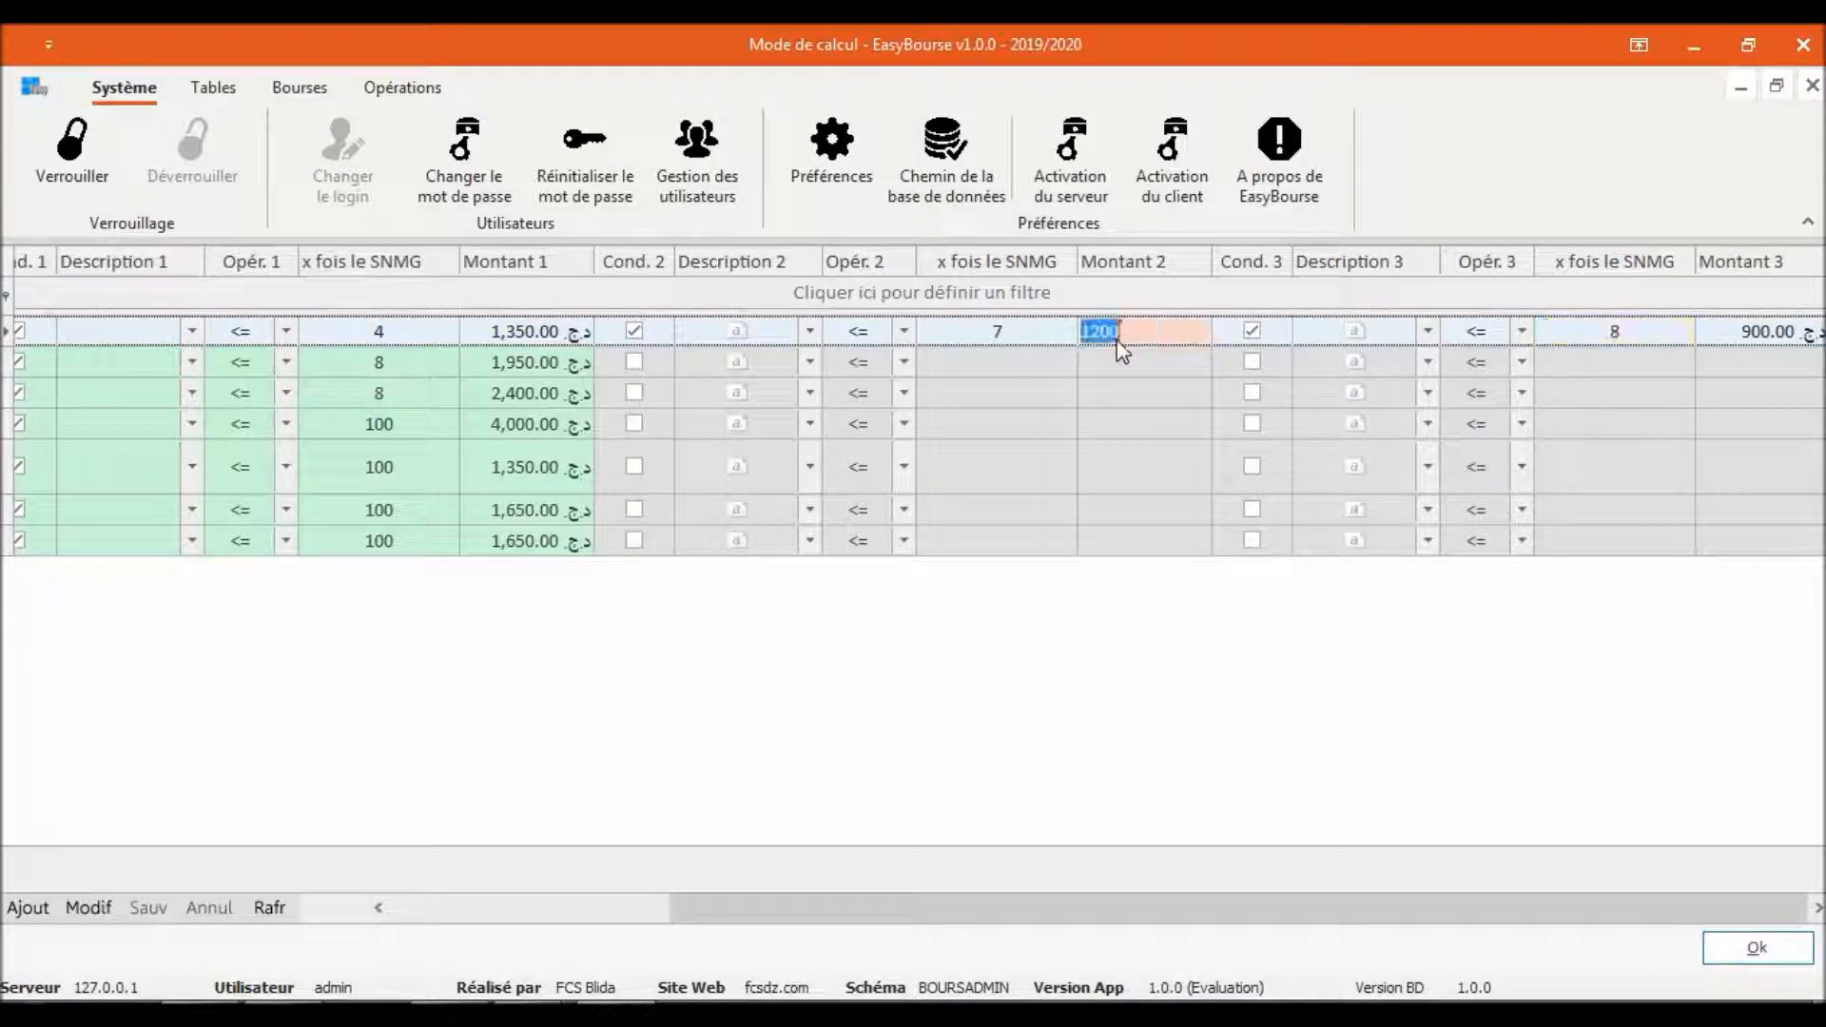
left_click(500, 905)
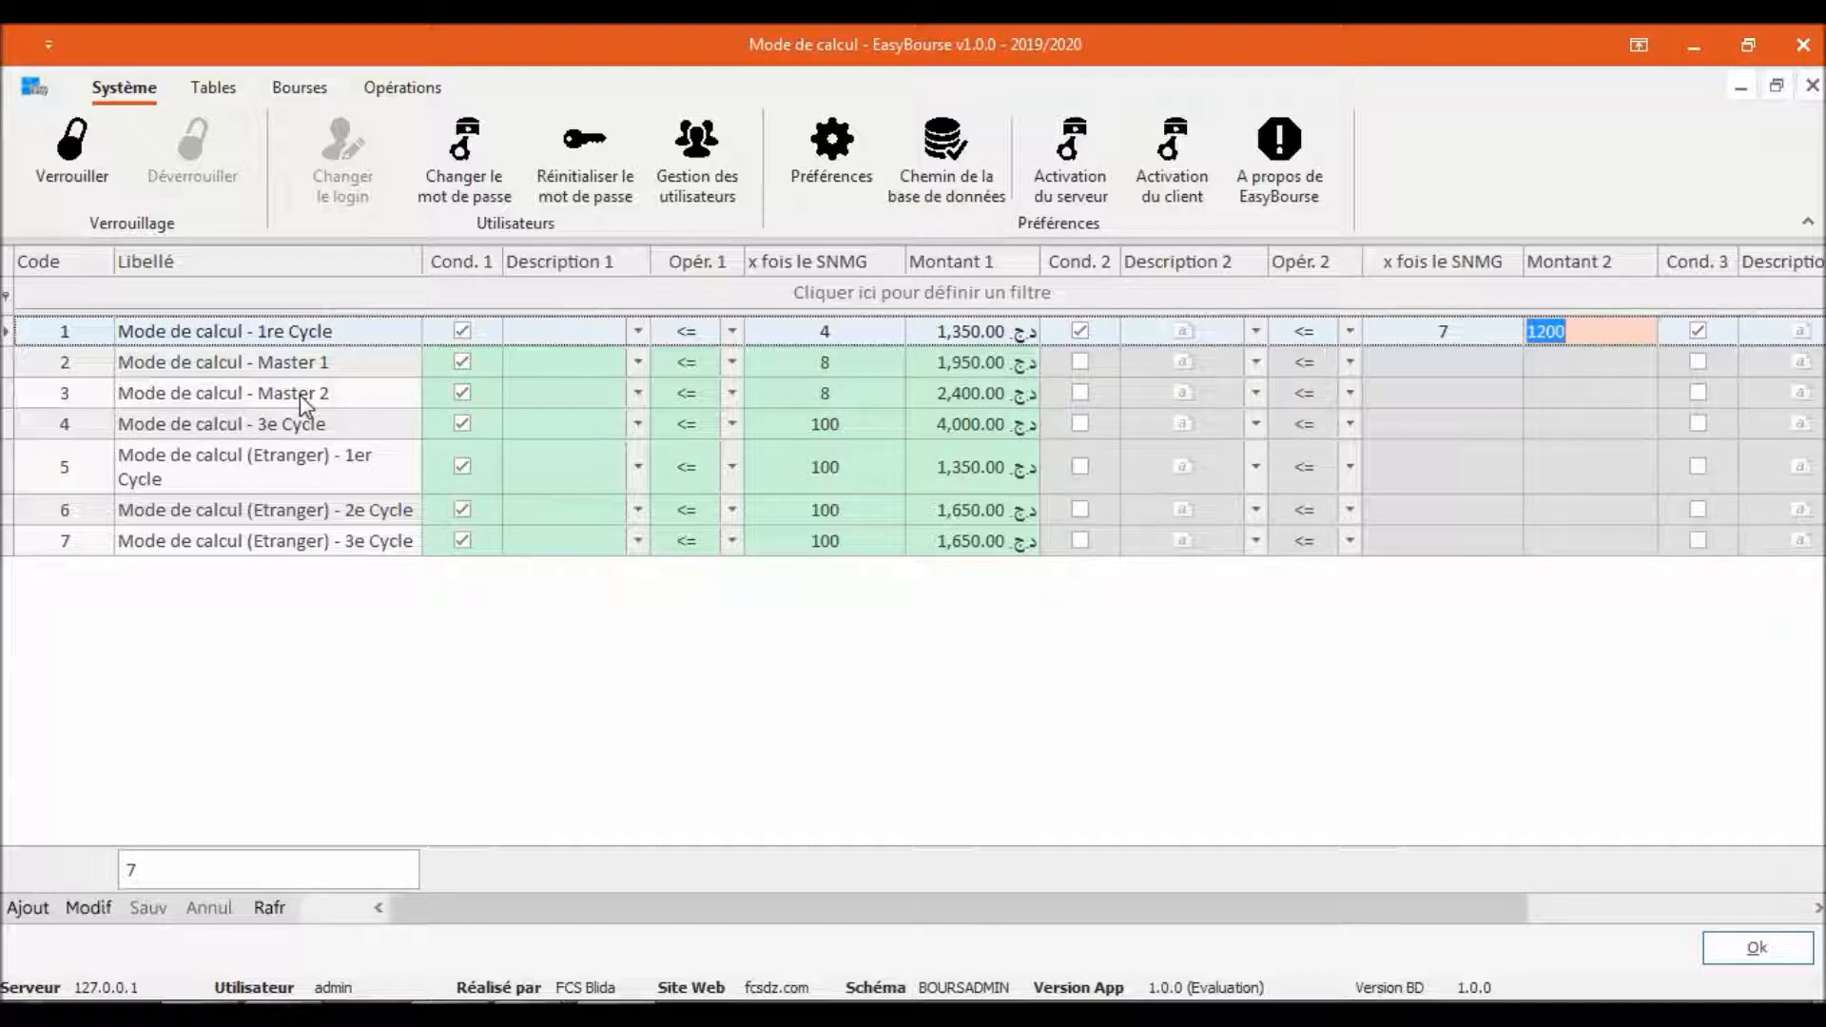
Start a new row in the Mode de calcul table, go through its label and first-condition fields, and cancel the addition.
left_click(29, 909)
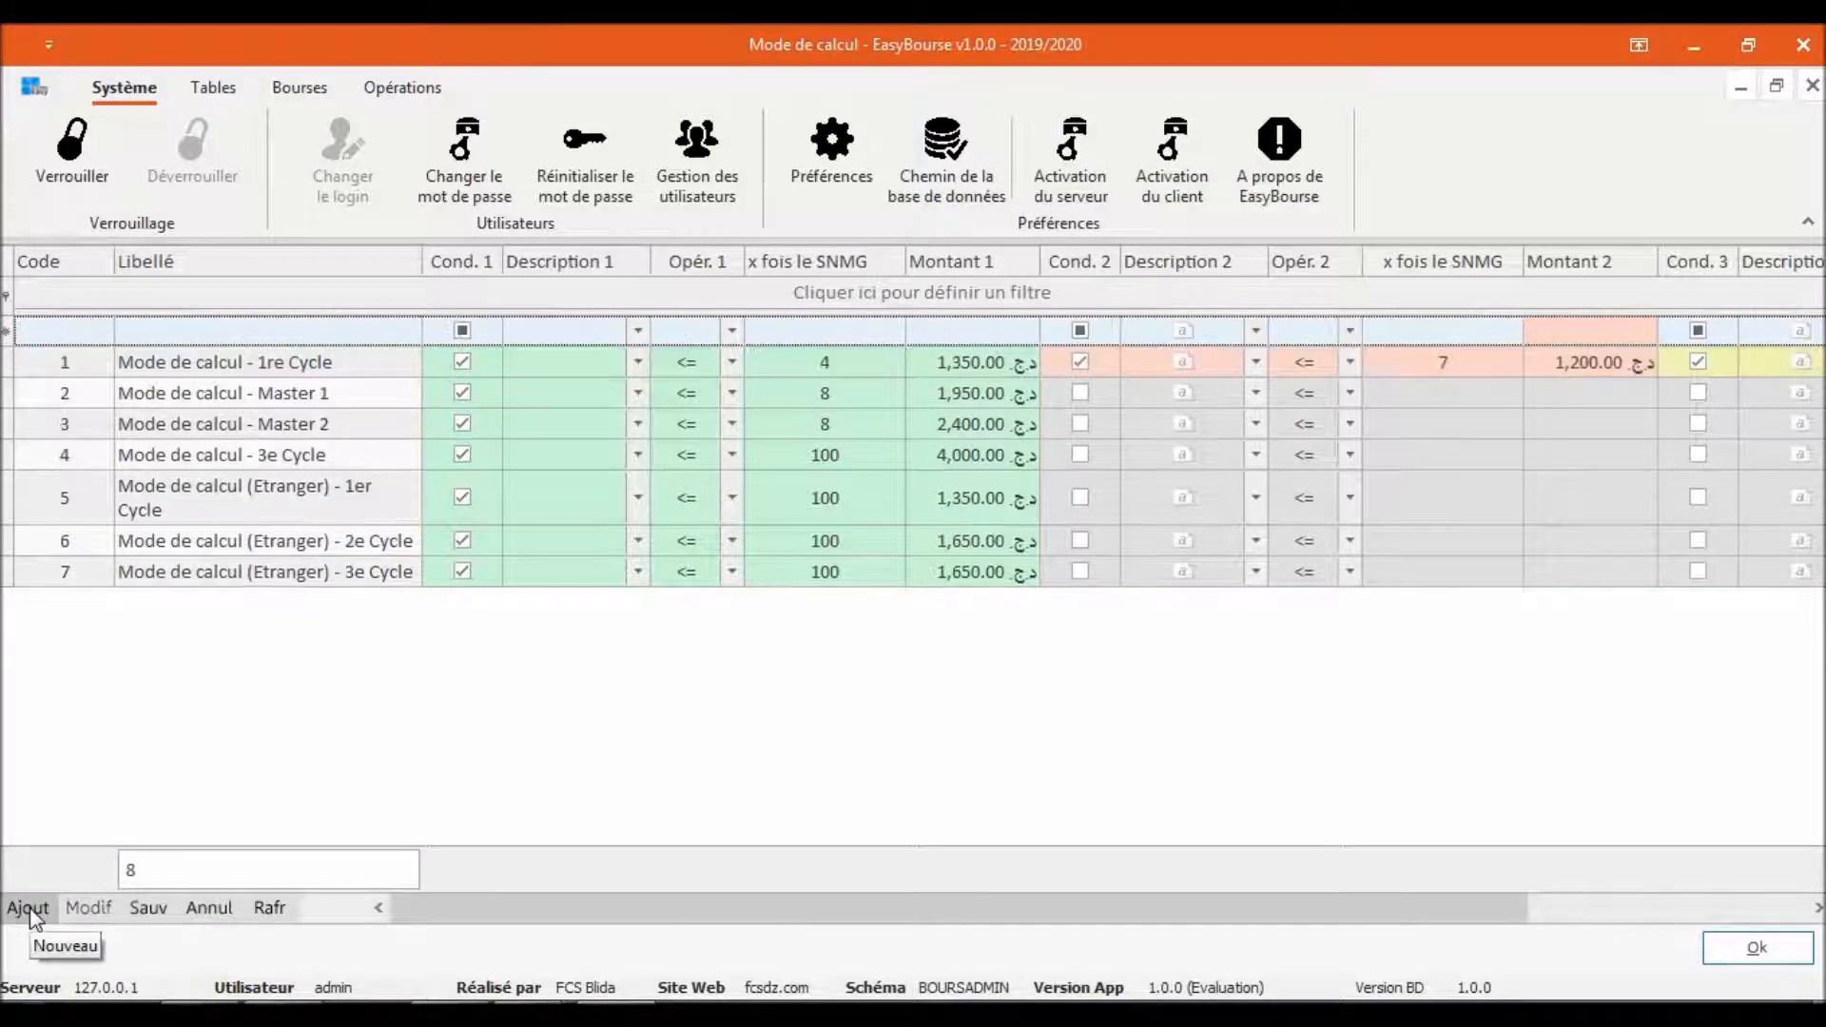
left_click(169, 340)
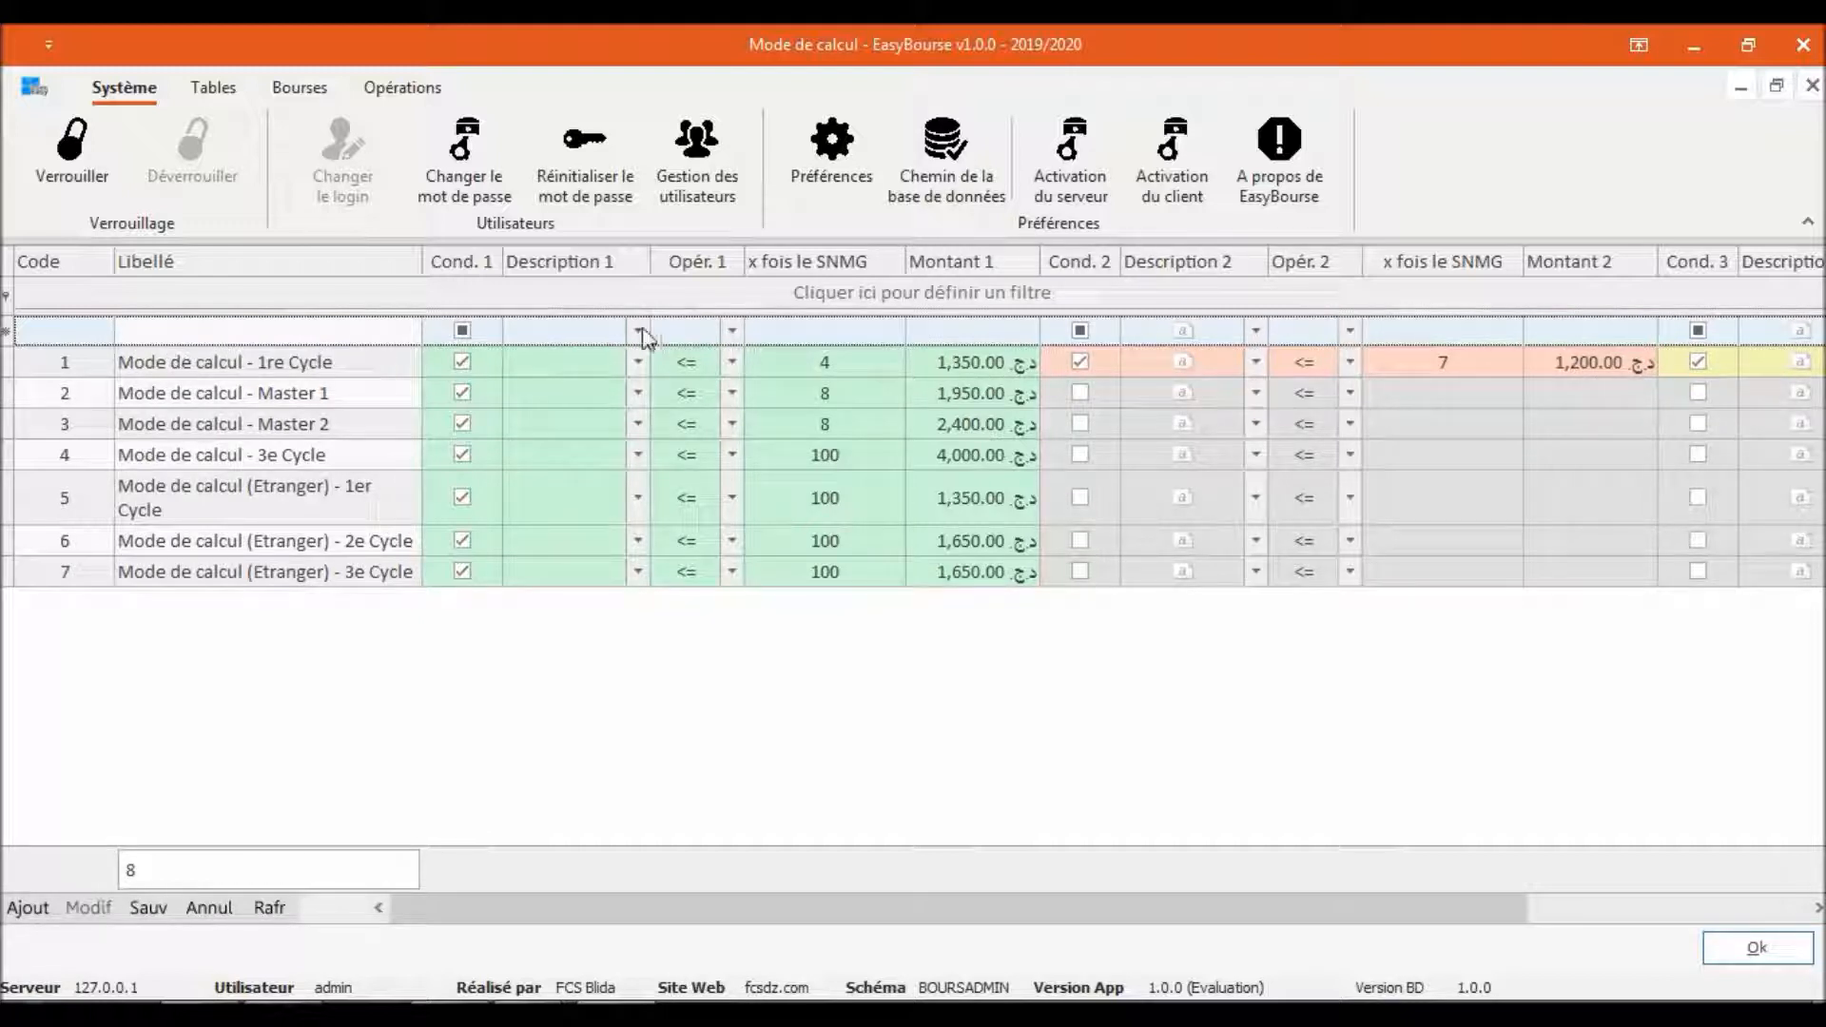
left_click(732, 333)
left_click(730, 330)
left_click(886, 334)
left_click(977, 336)
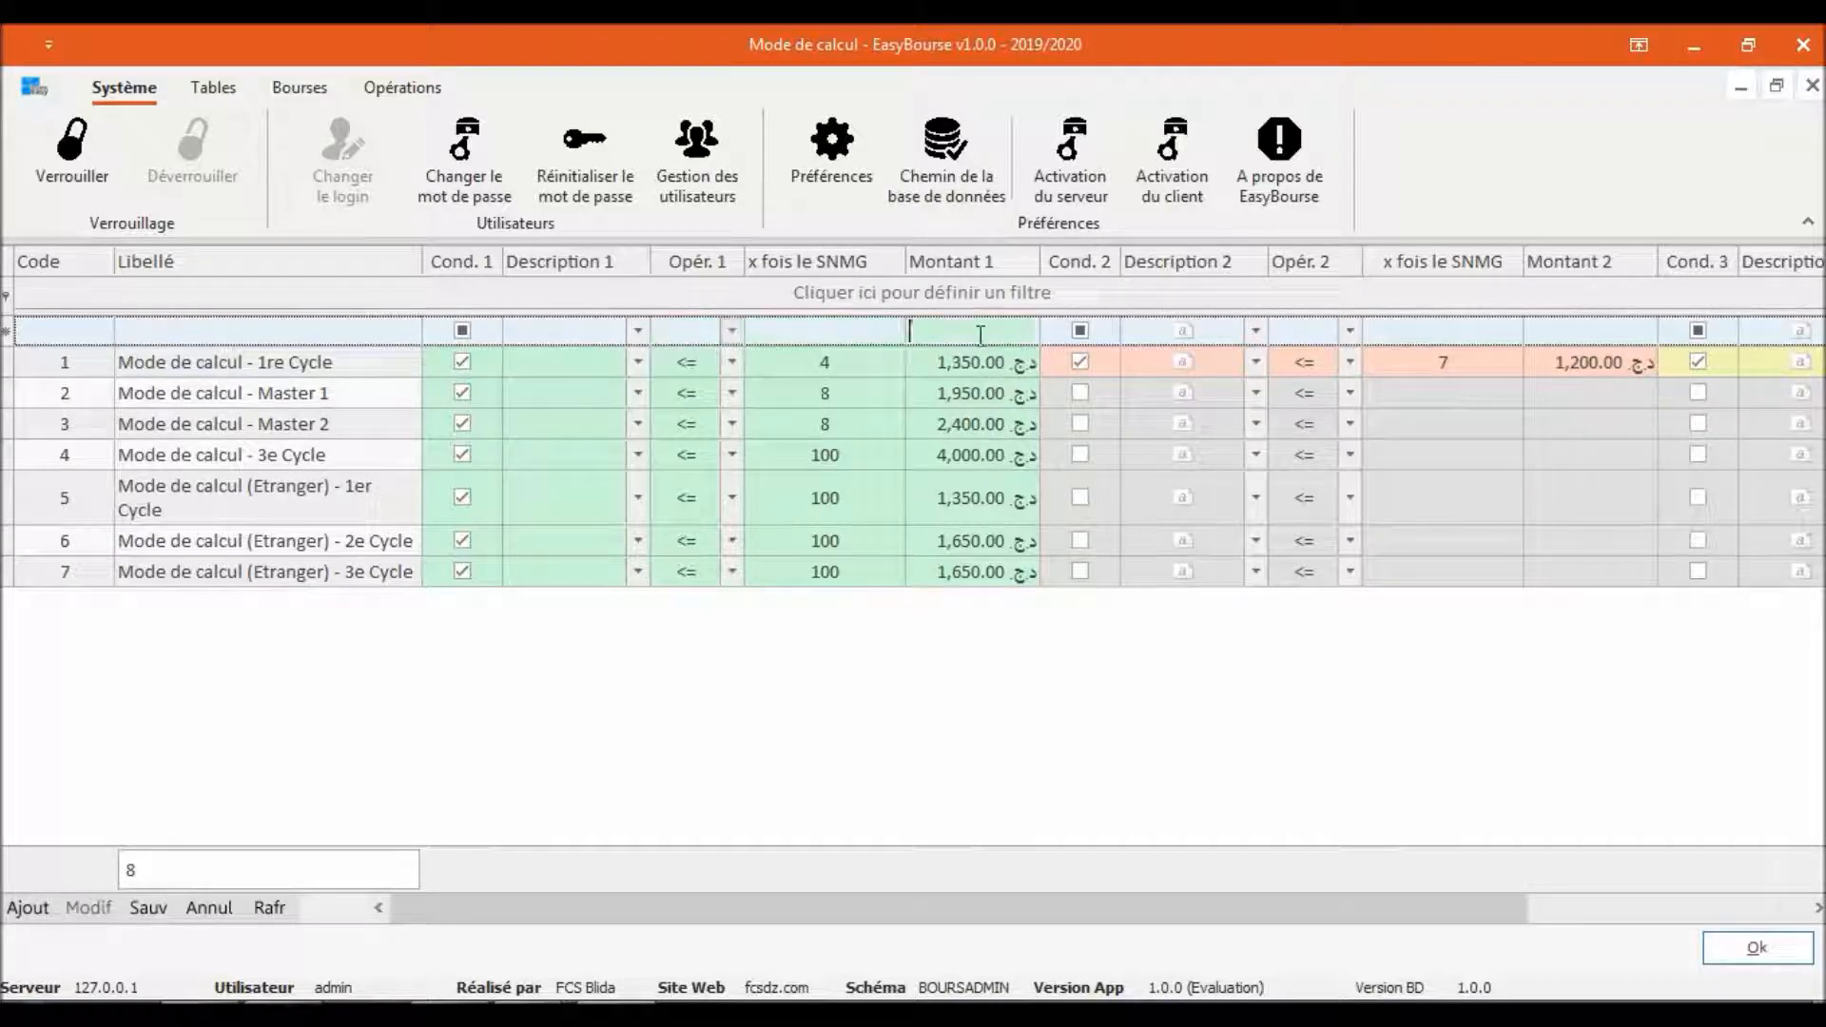
left_click(209, 913)
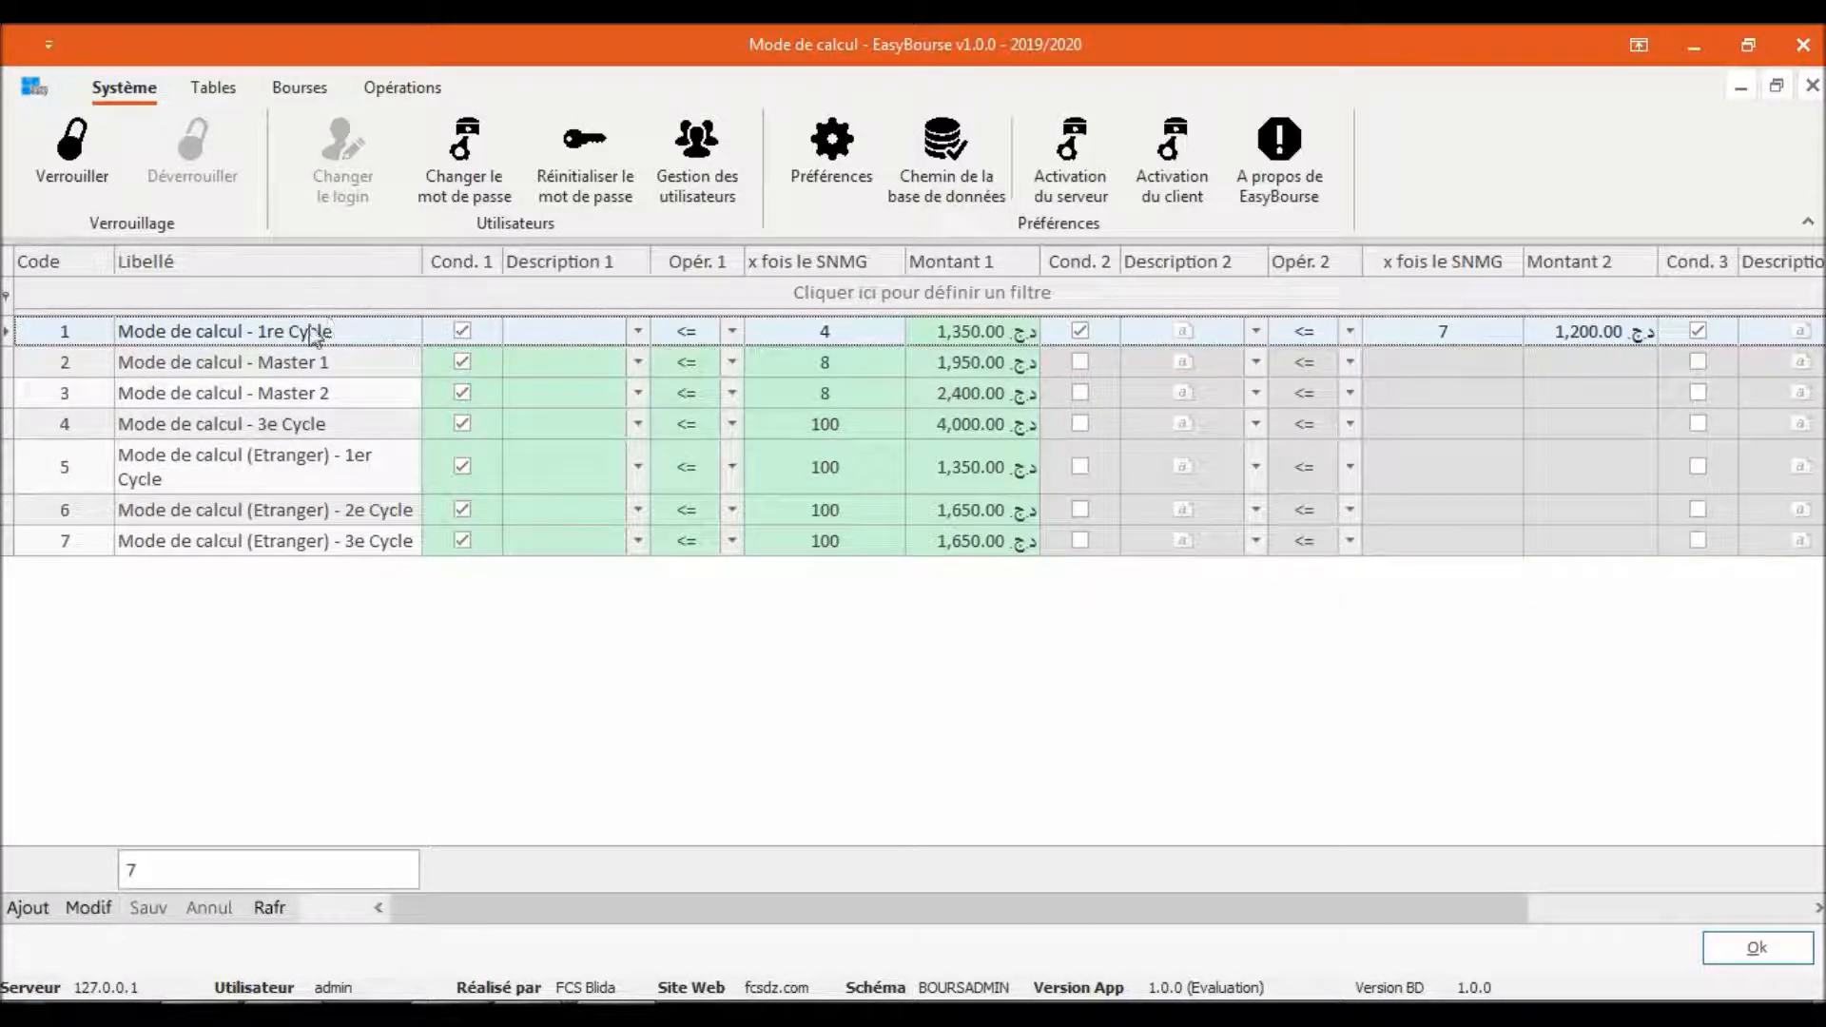
Examine the SNMG multiples and amounts of the Master 1, Master 2 and 3e Cycle calculation modes.
left_click(295, 359)
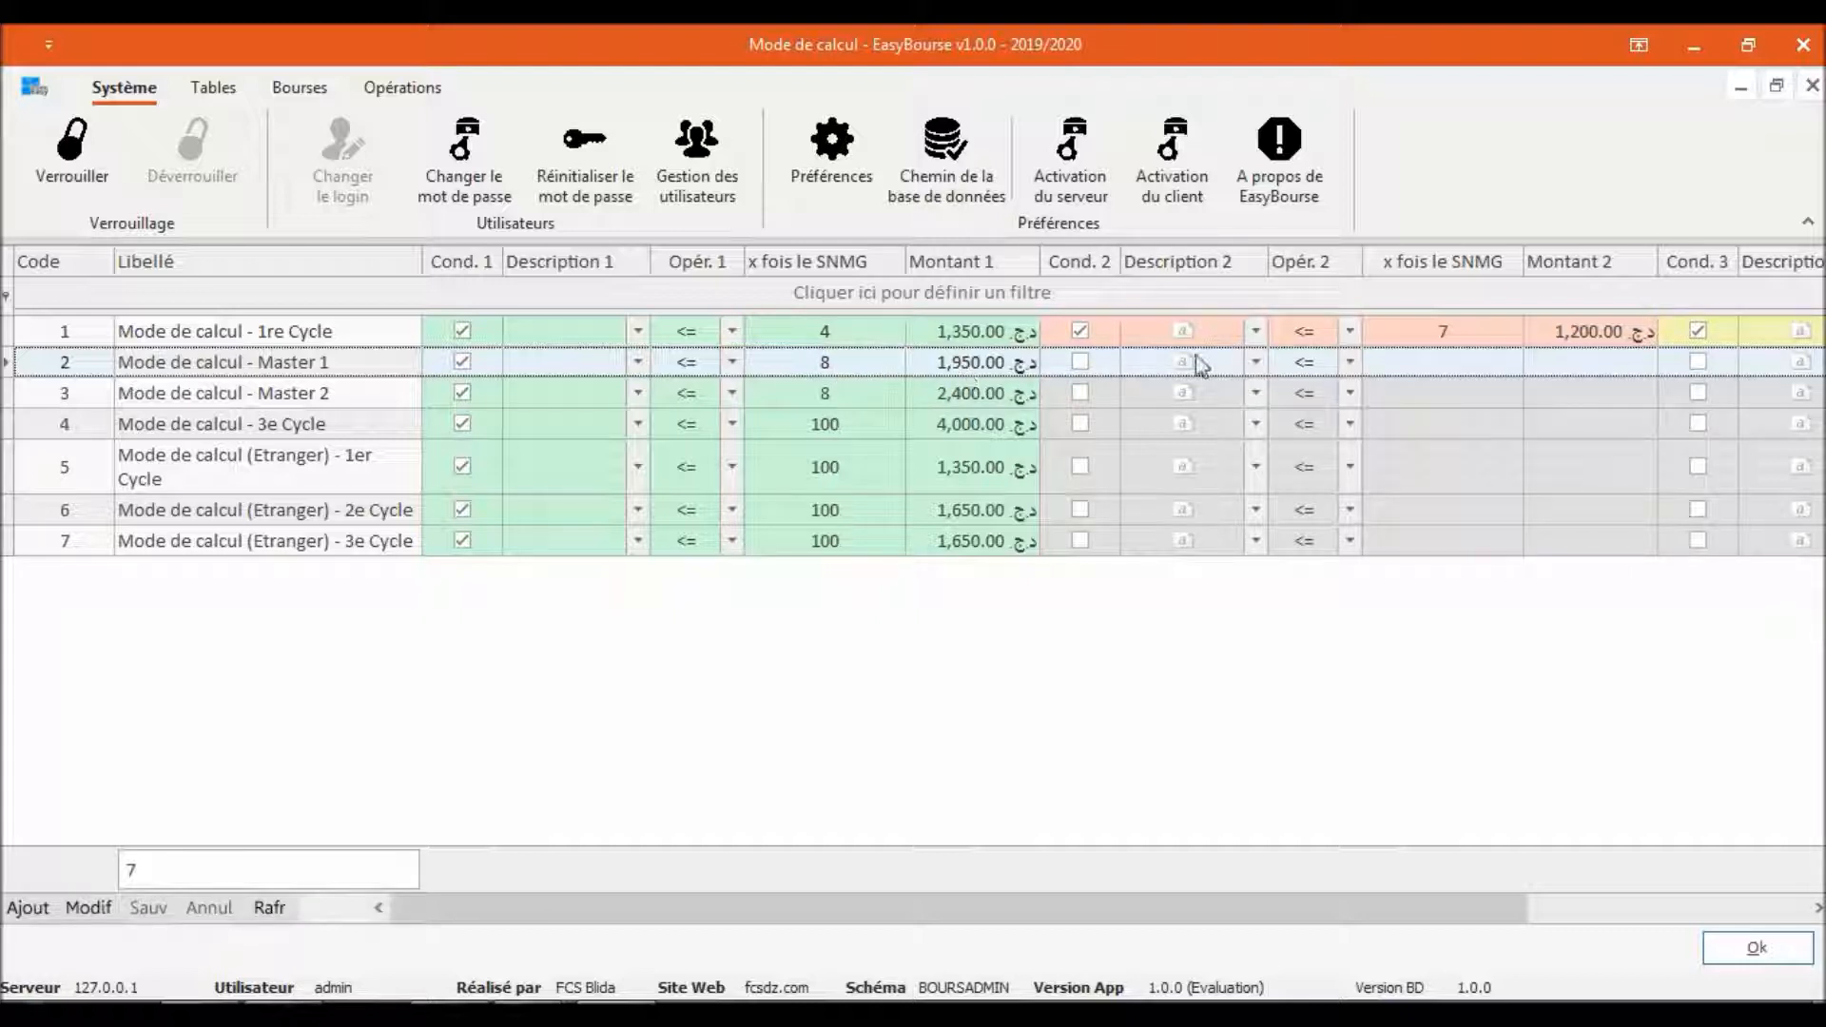
left_click(1080, 361)
left_click(358, 396)
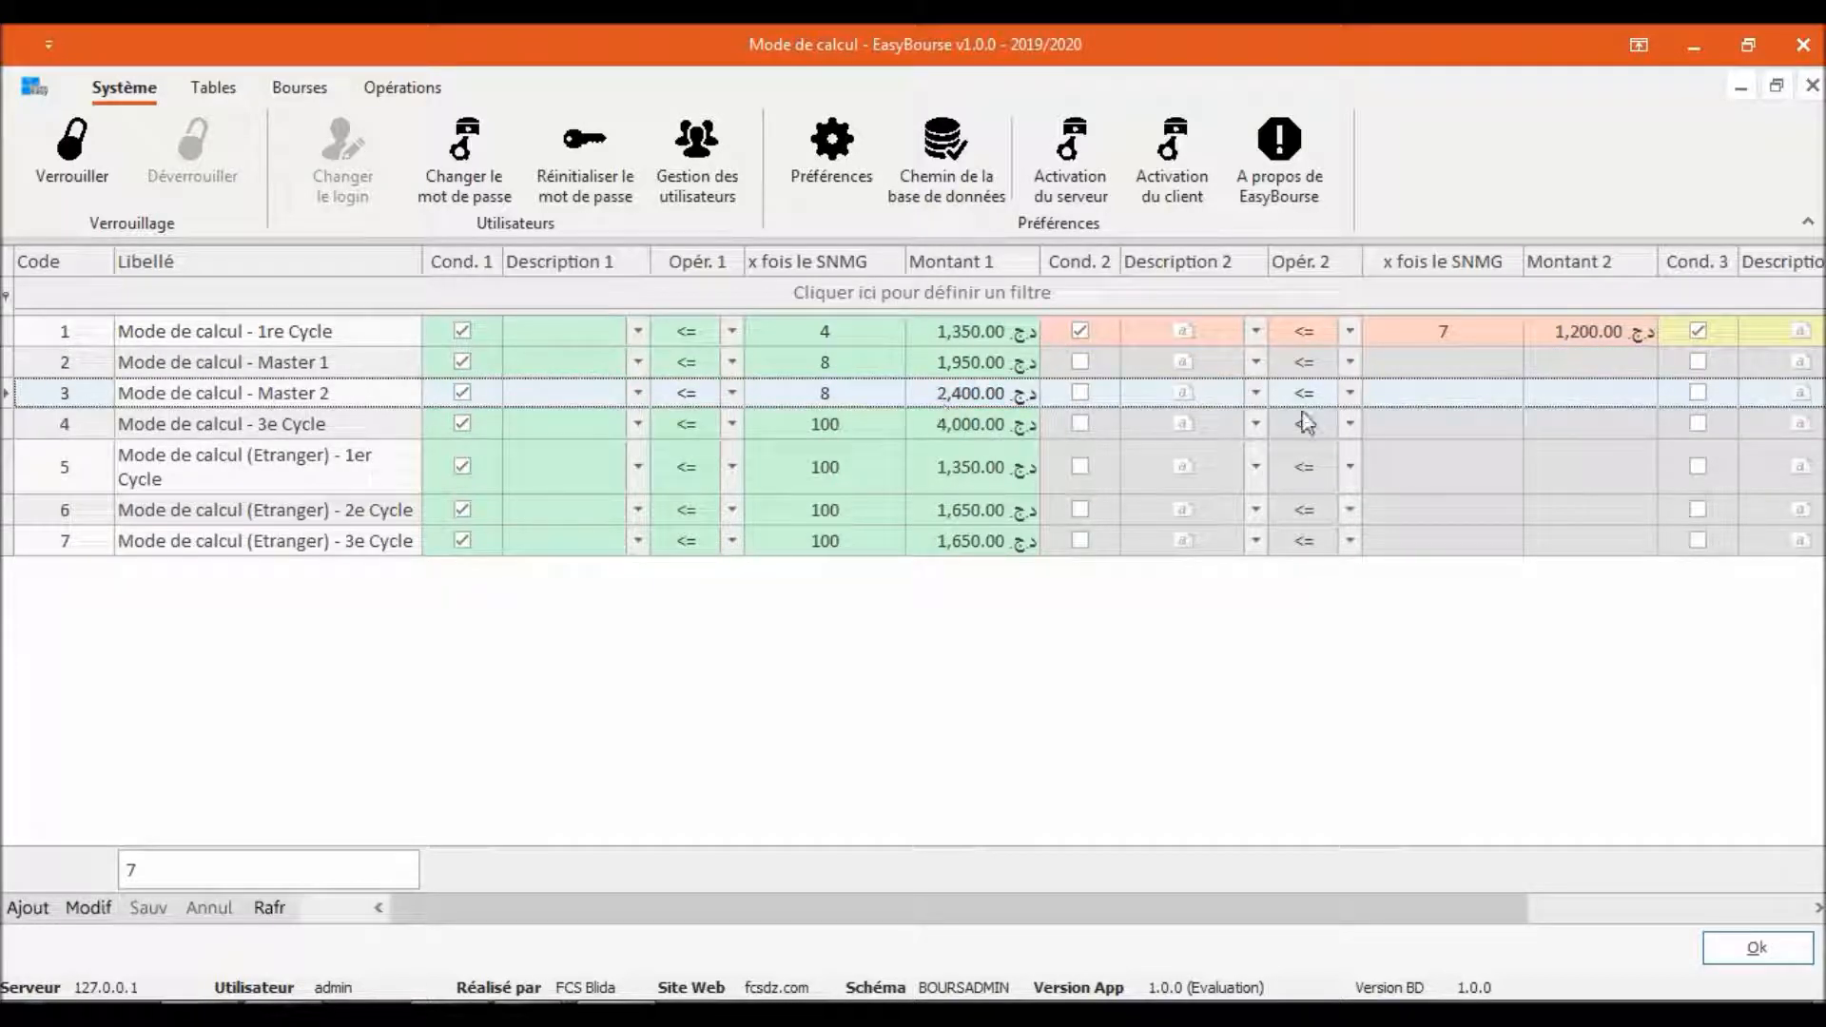
left_click(673, 424)
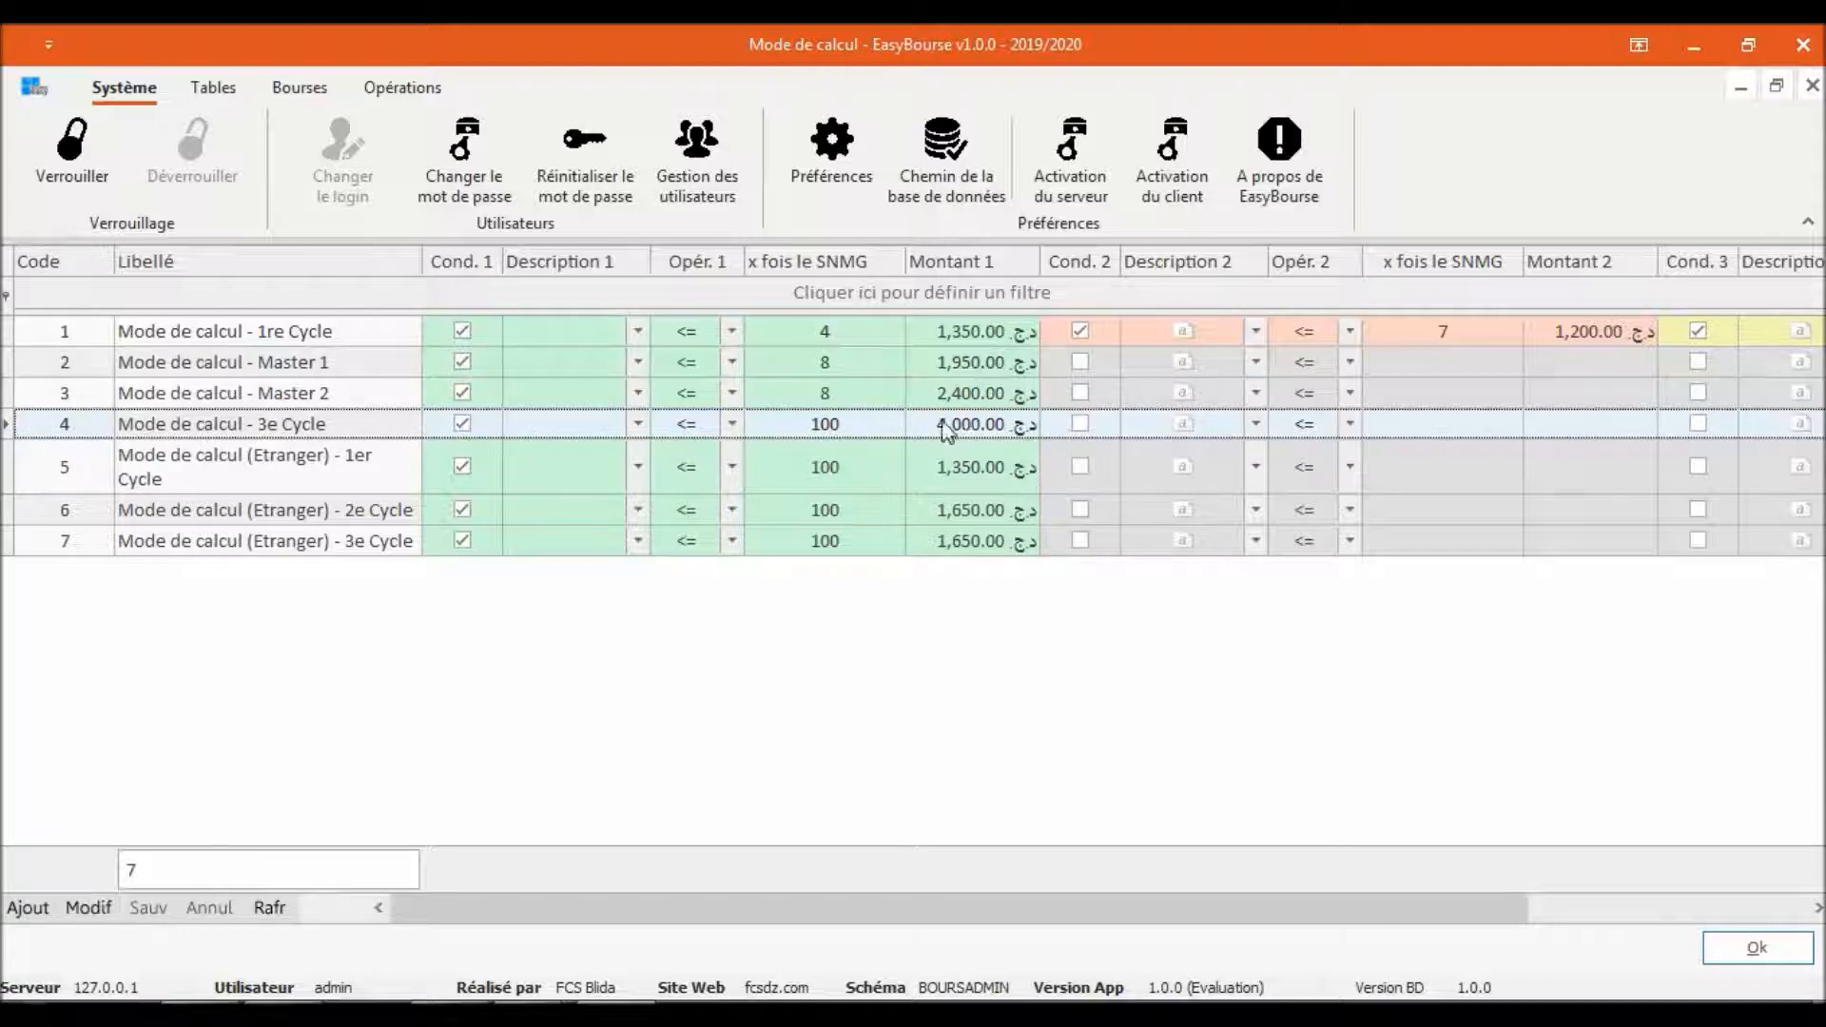
left_click(827, 426)
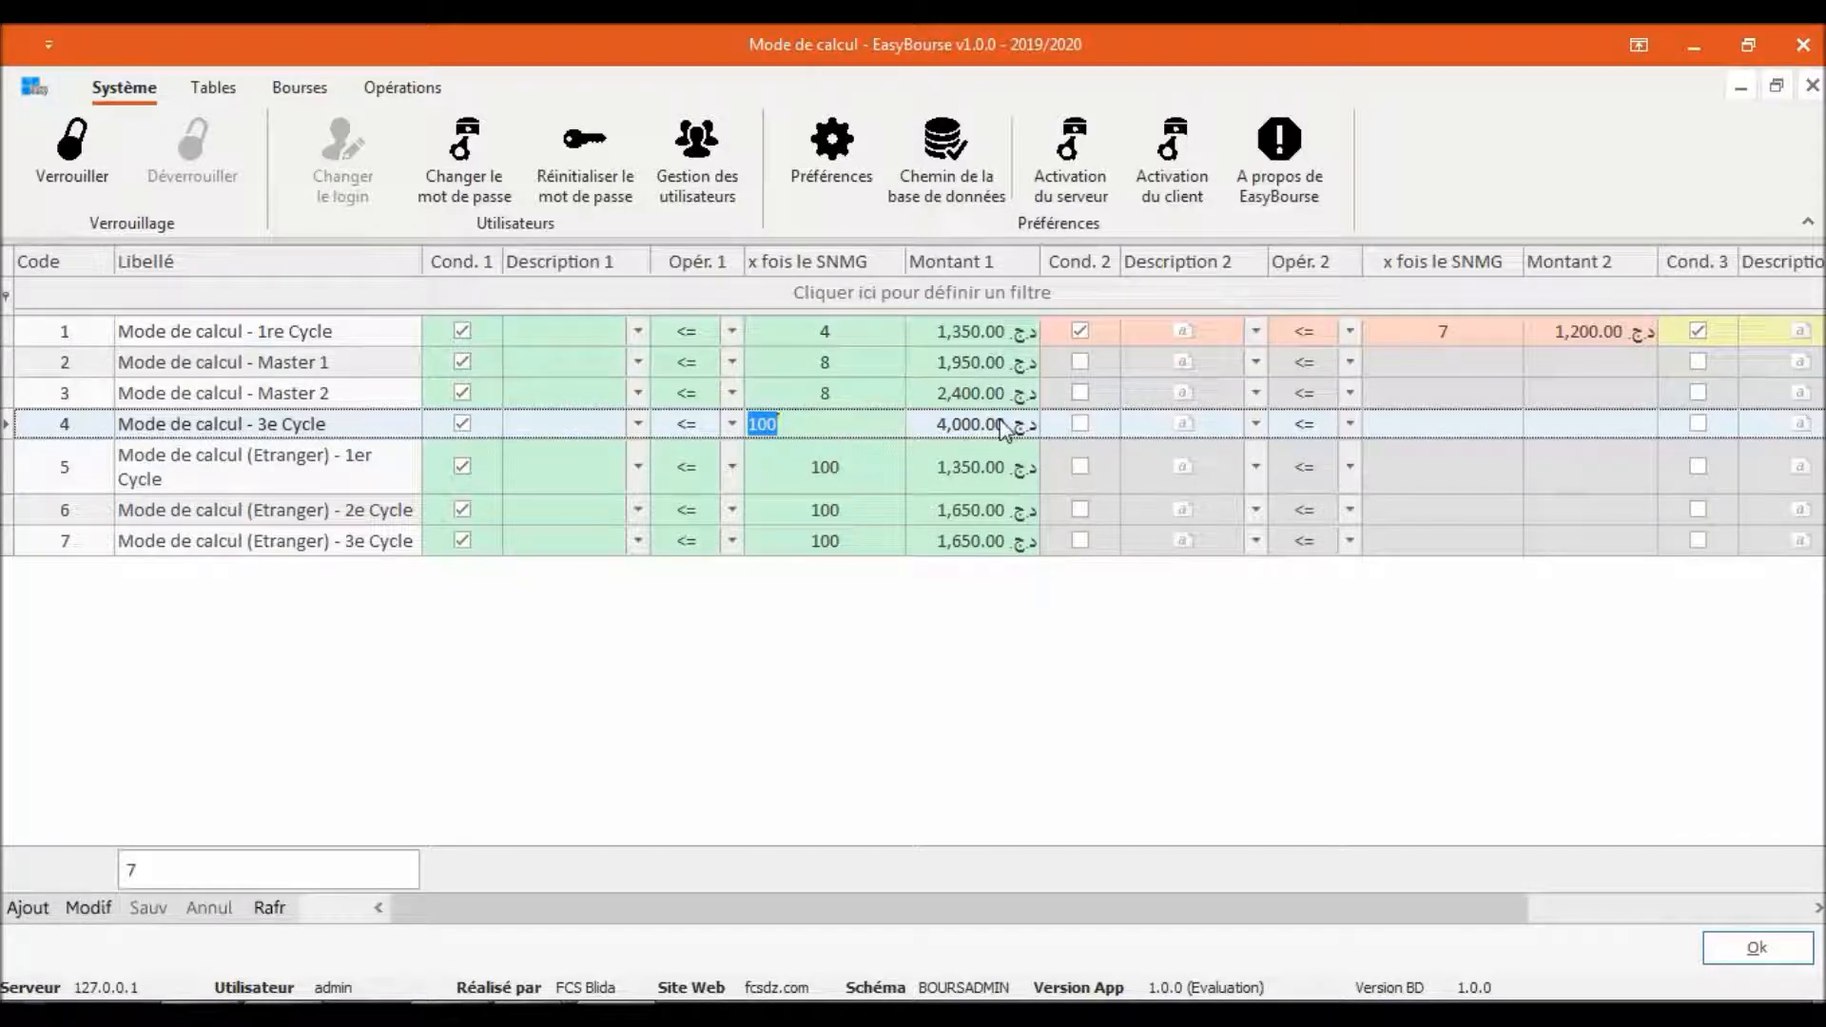
left_click(807, 425)
left_click(976, 431)
left_click(979, 431)
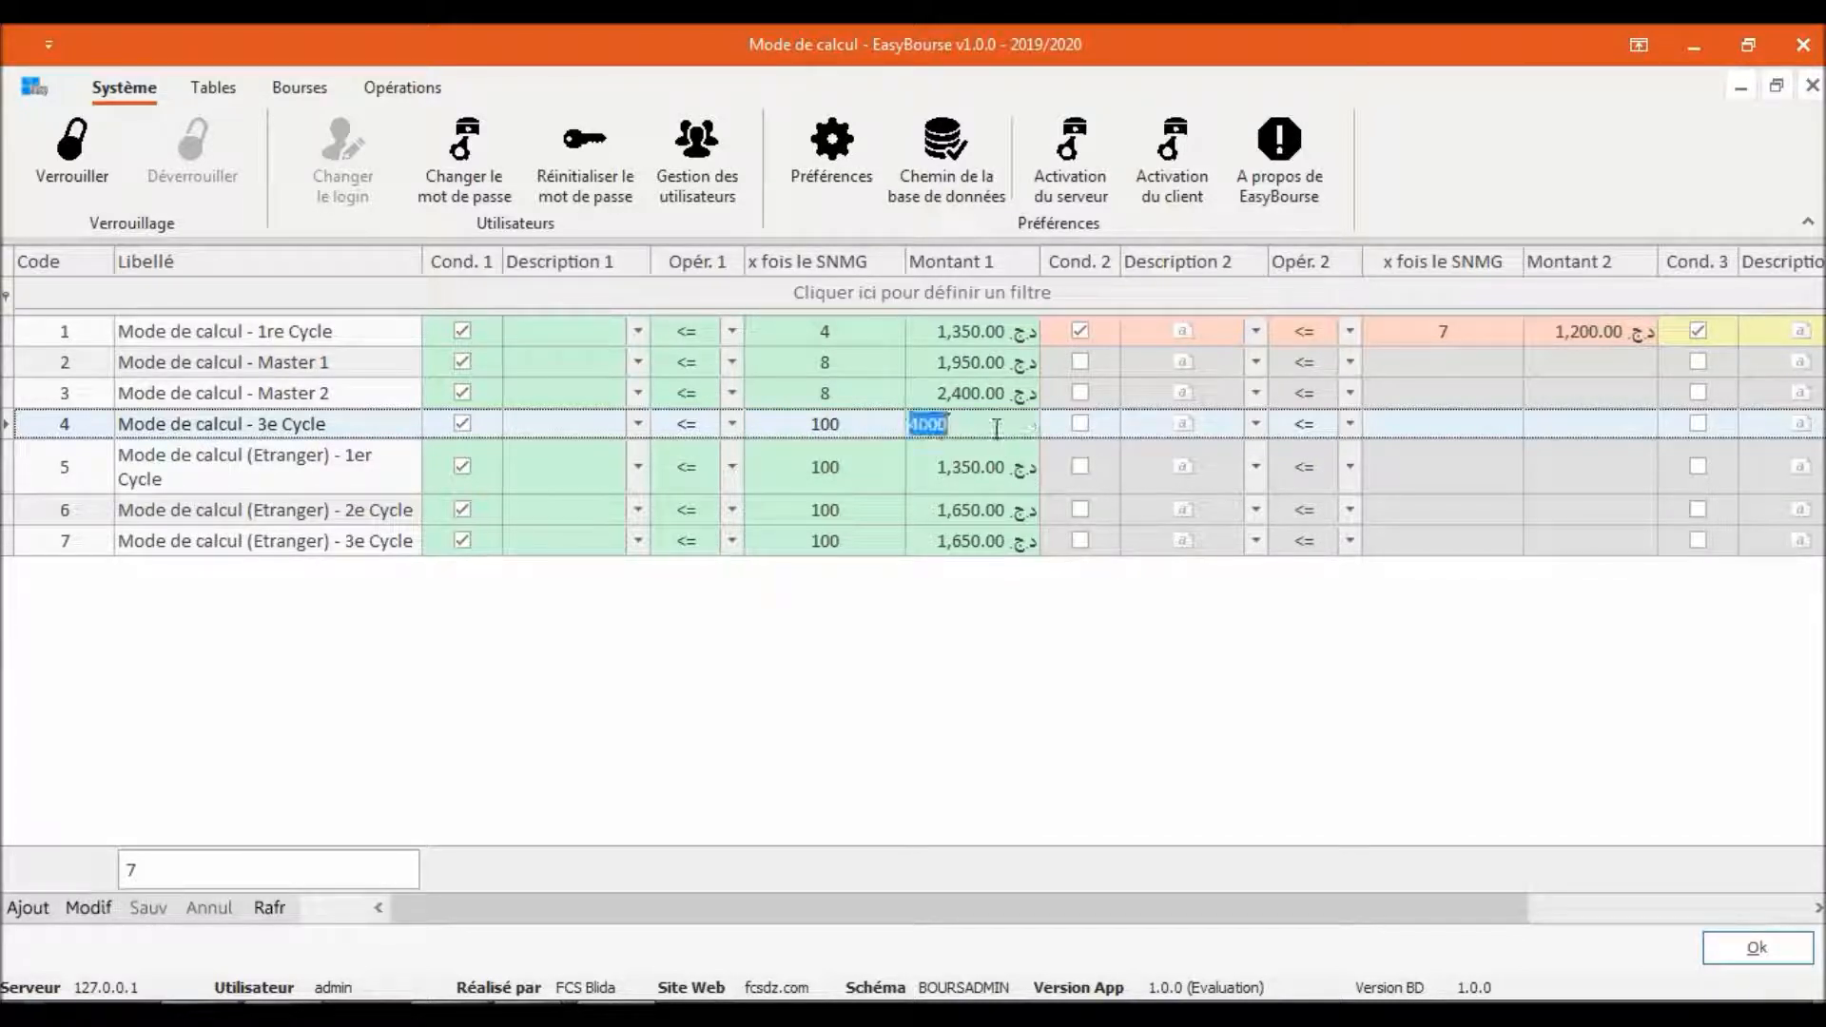
Examine the SNMG multiples and amounts of the three Etranger calculation modes, and close the Mode de calcul table.
left_click(319, 490)
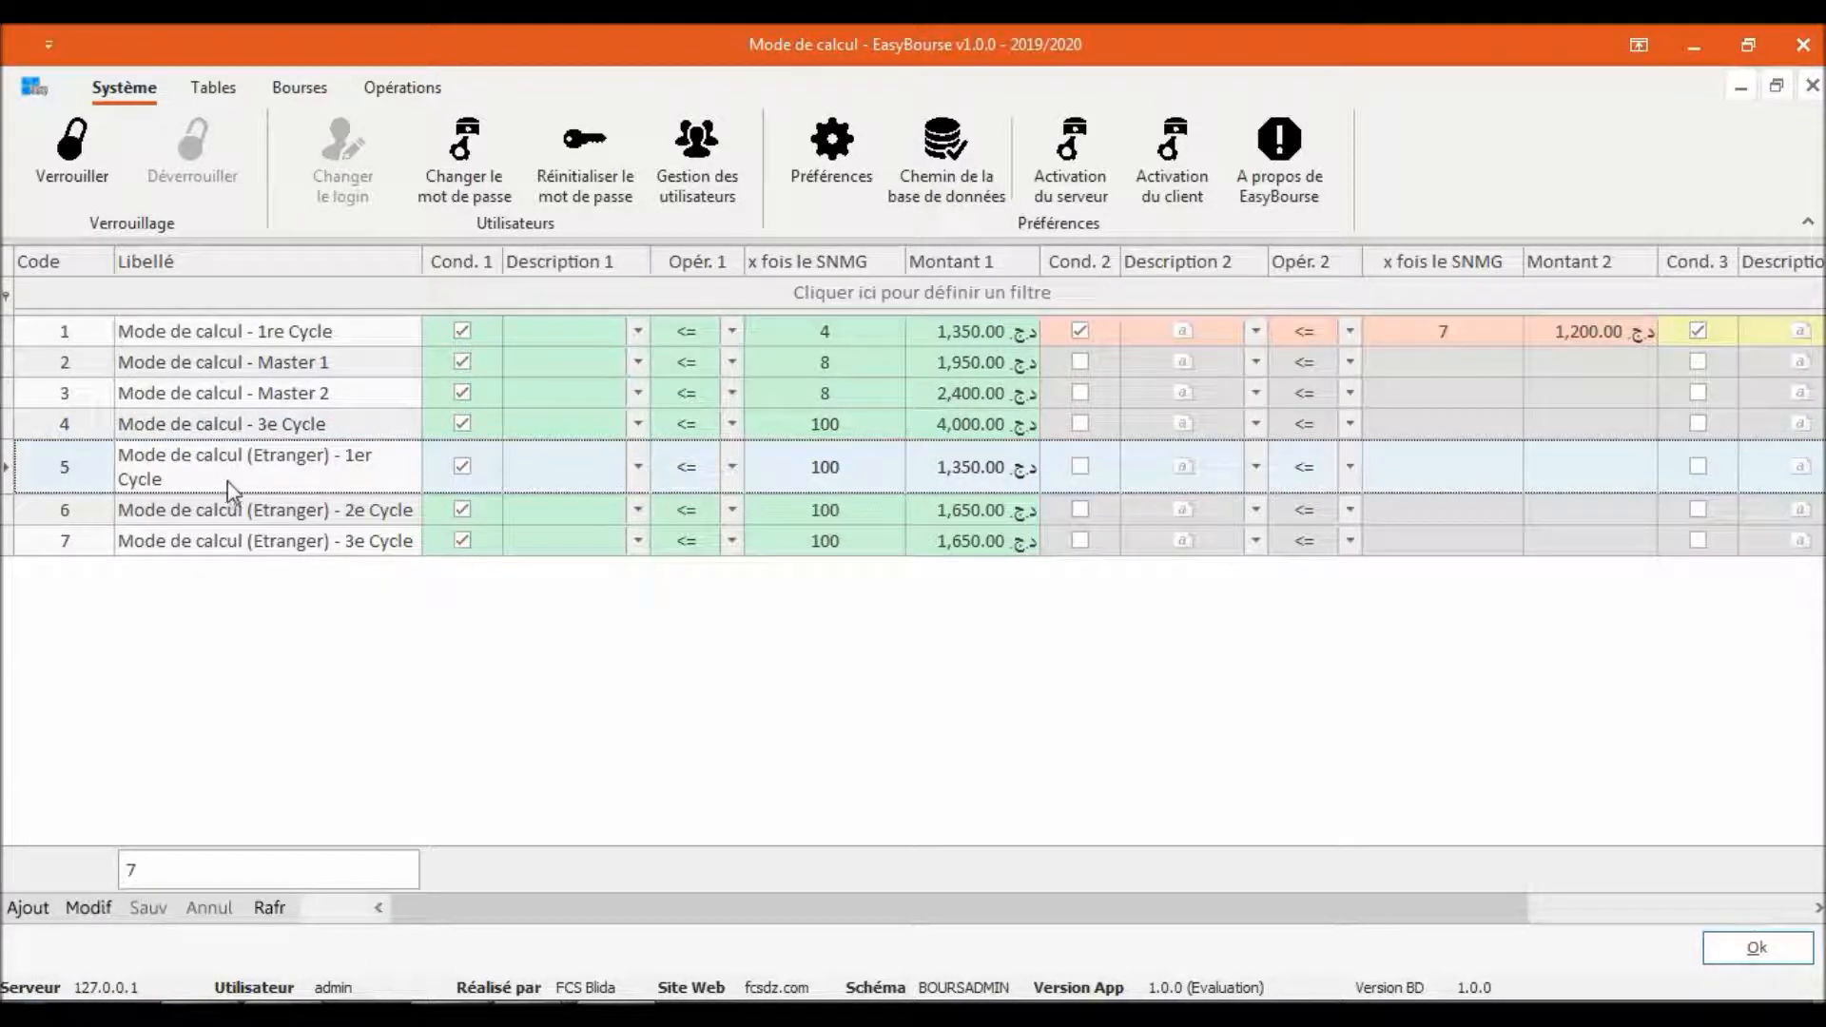
left_click(951, 468)
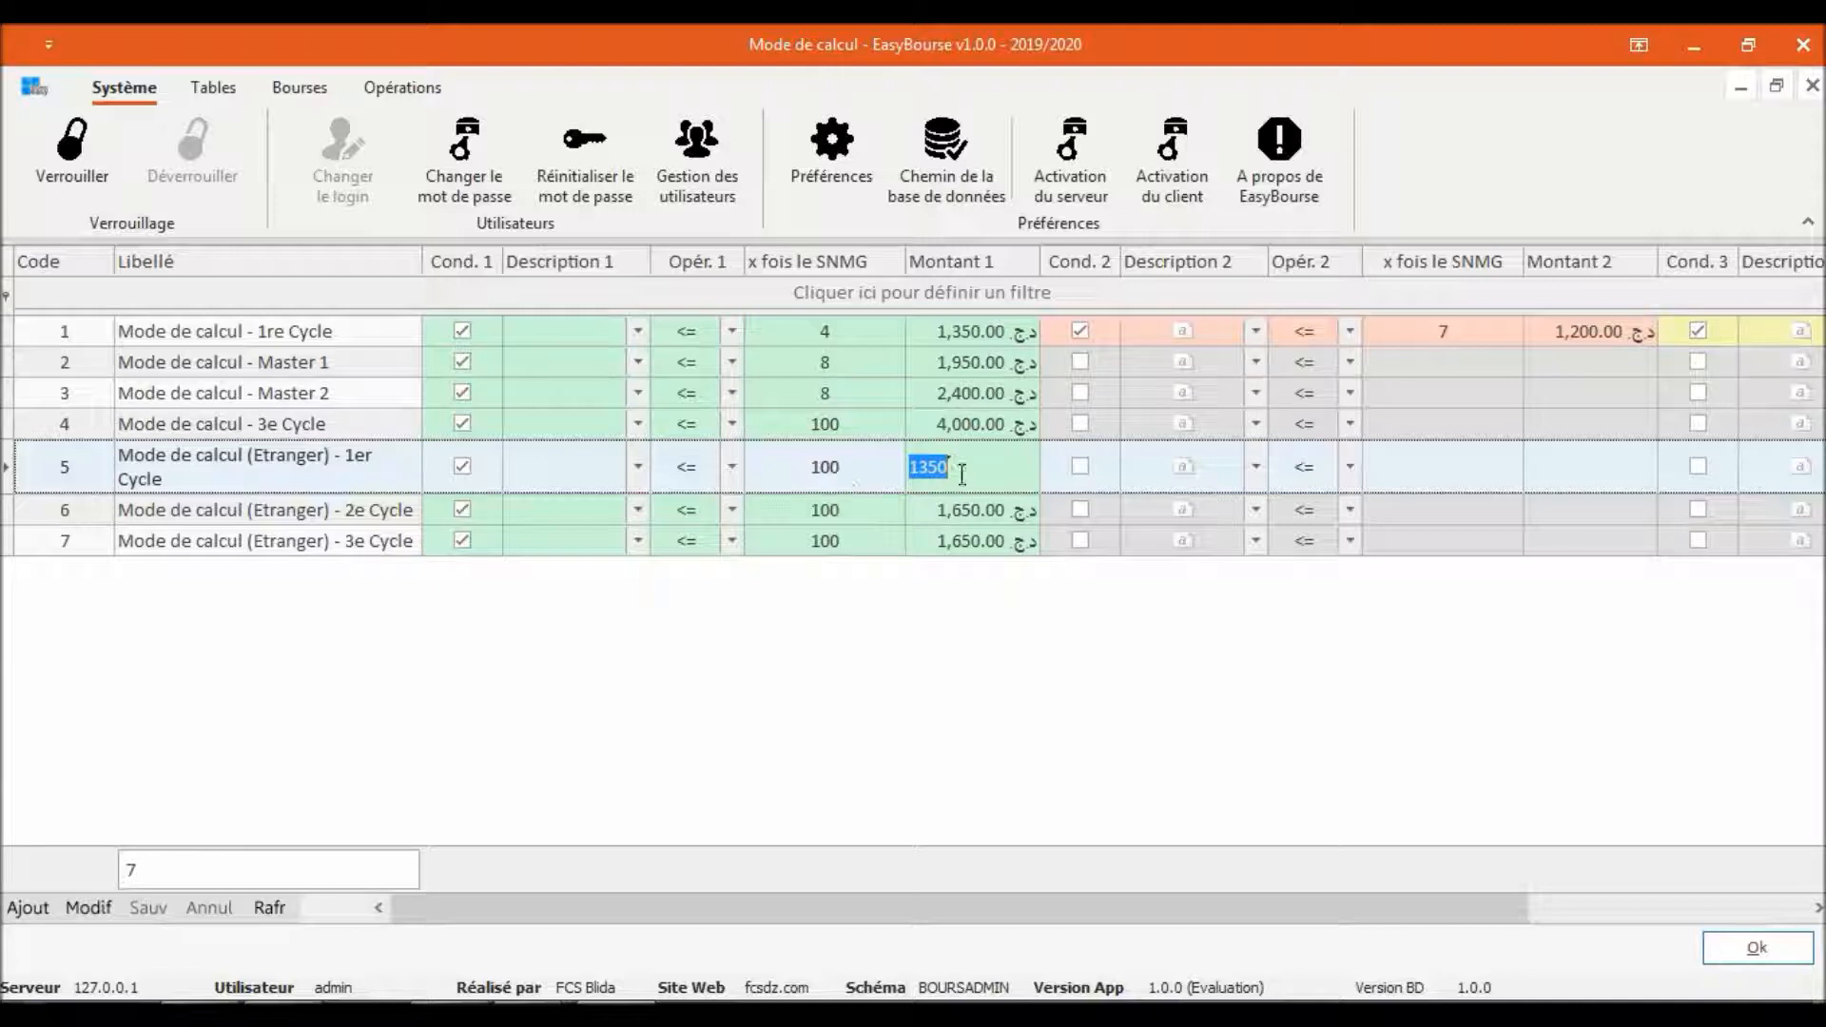
left_click(330, 519)
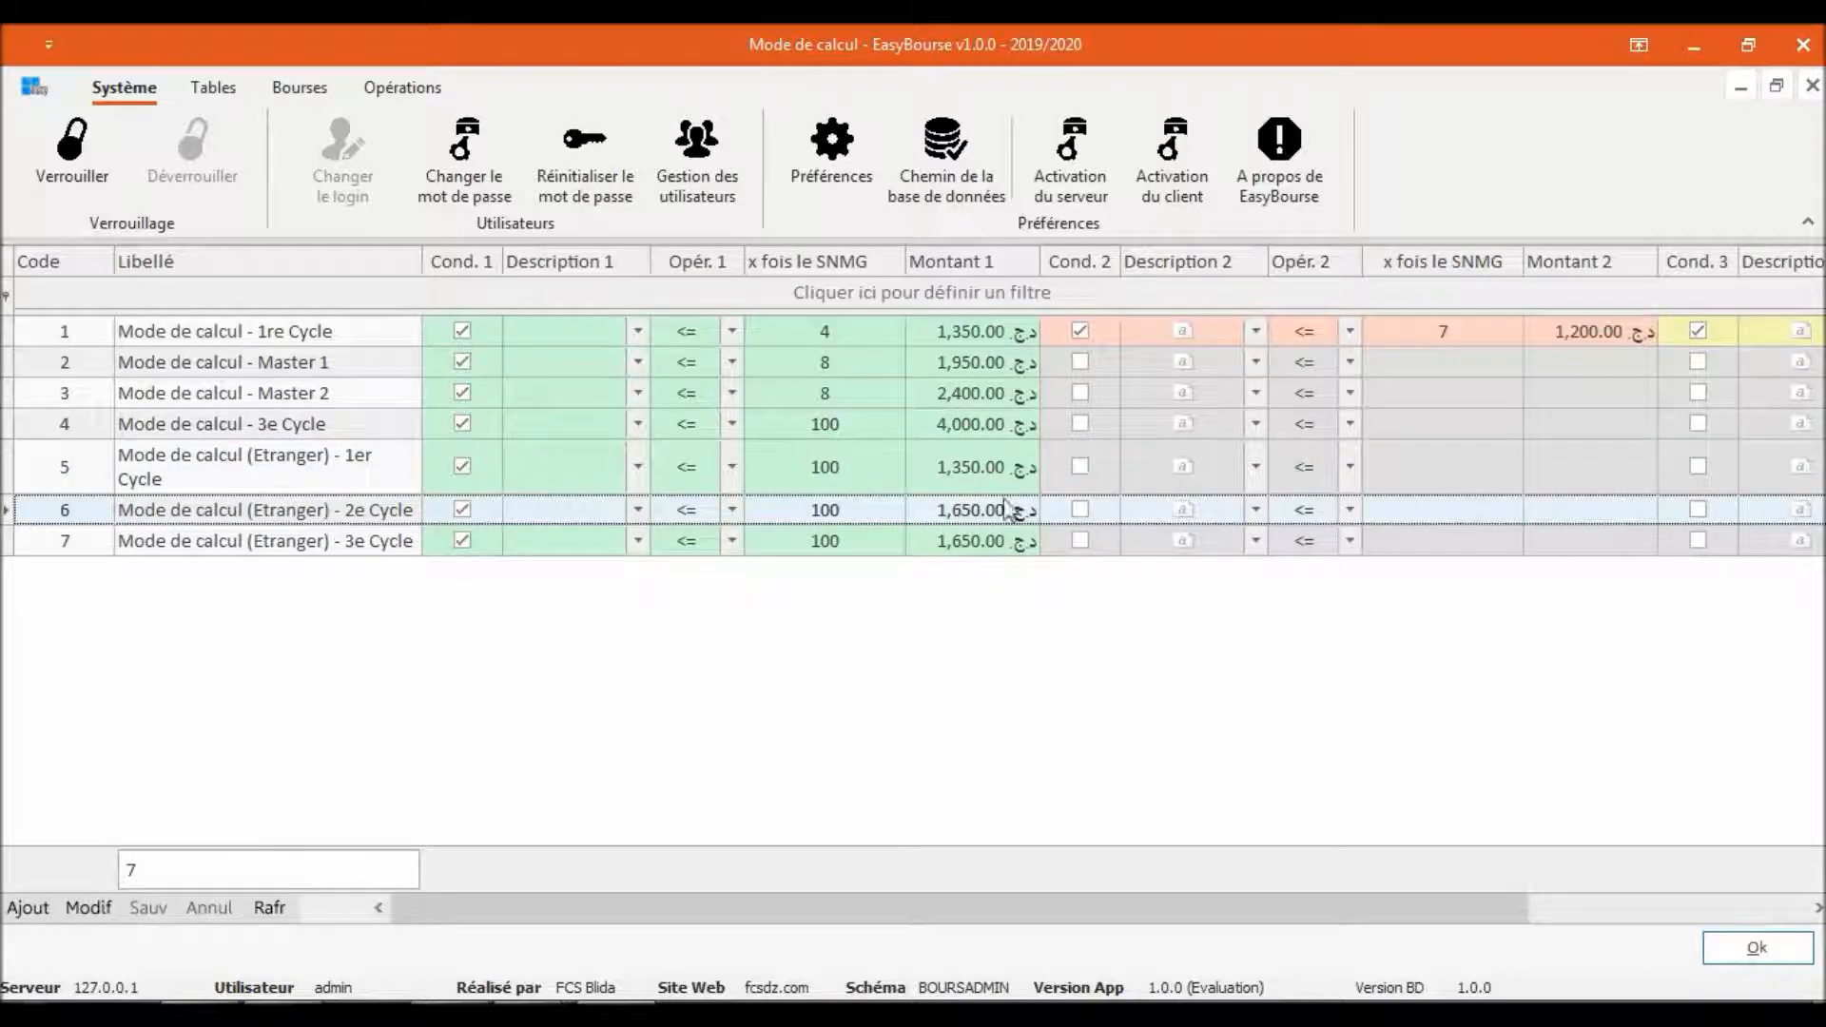
left_click(379, 548)
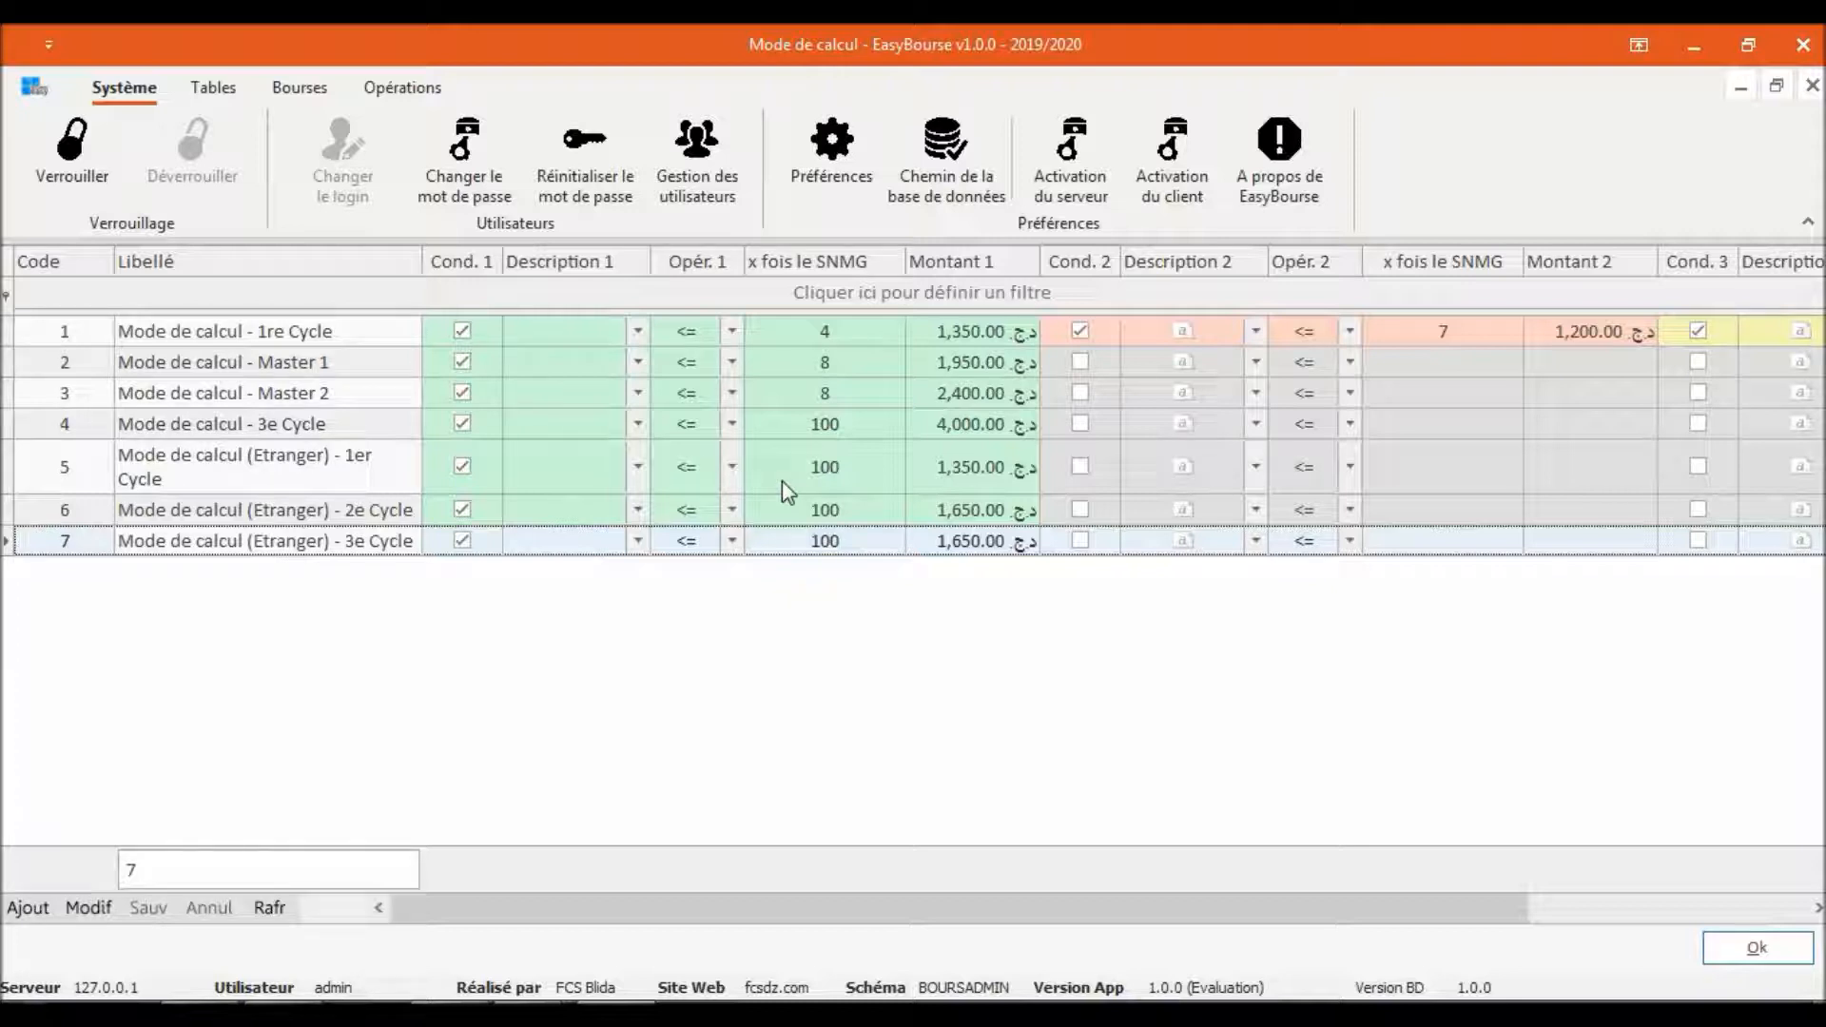
left_click(863, 471)
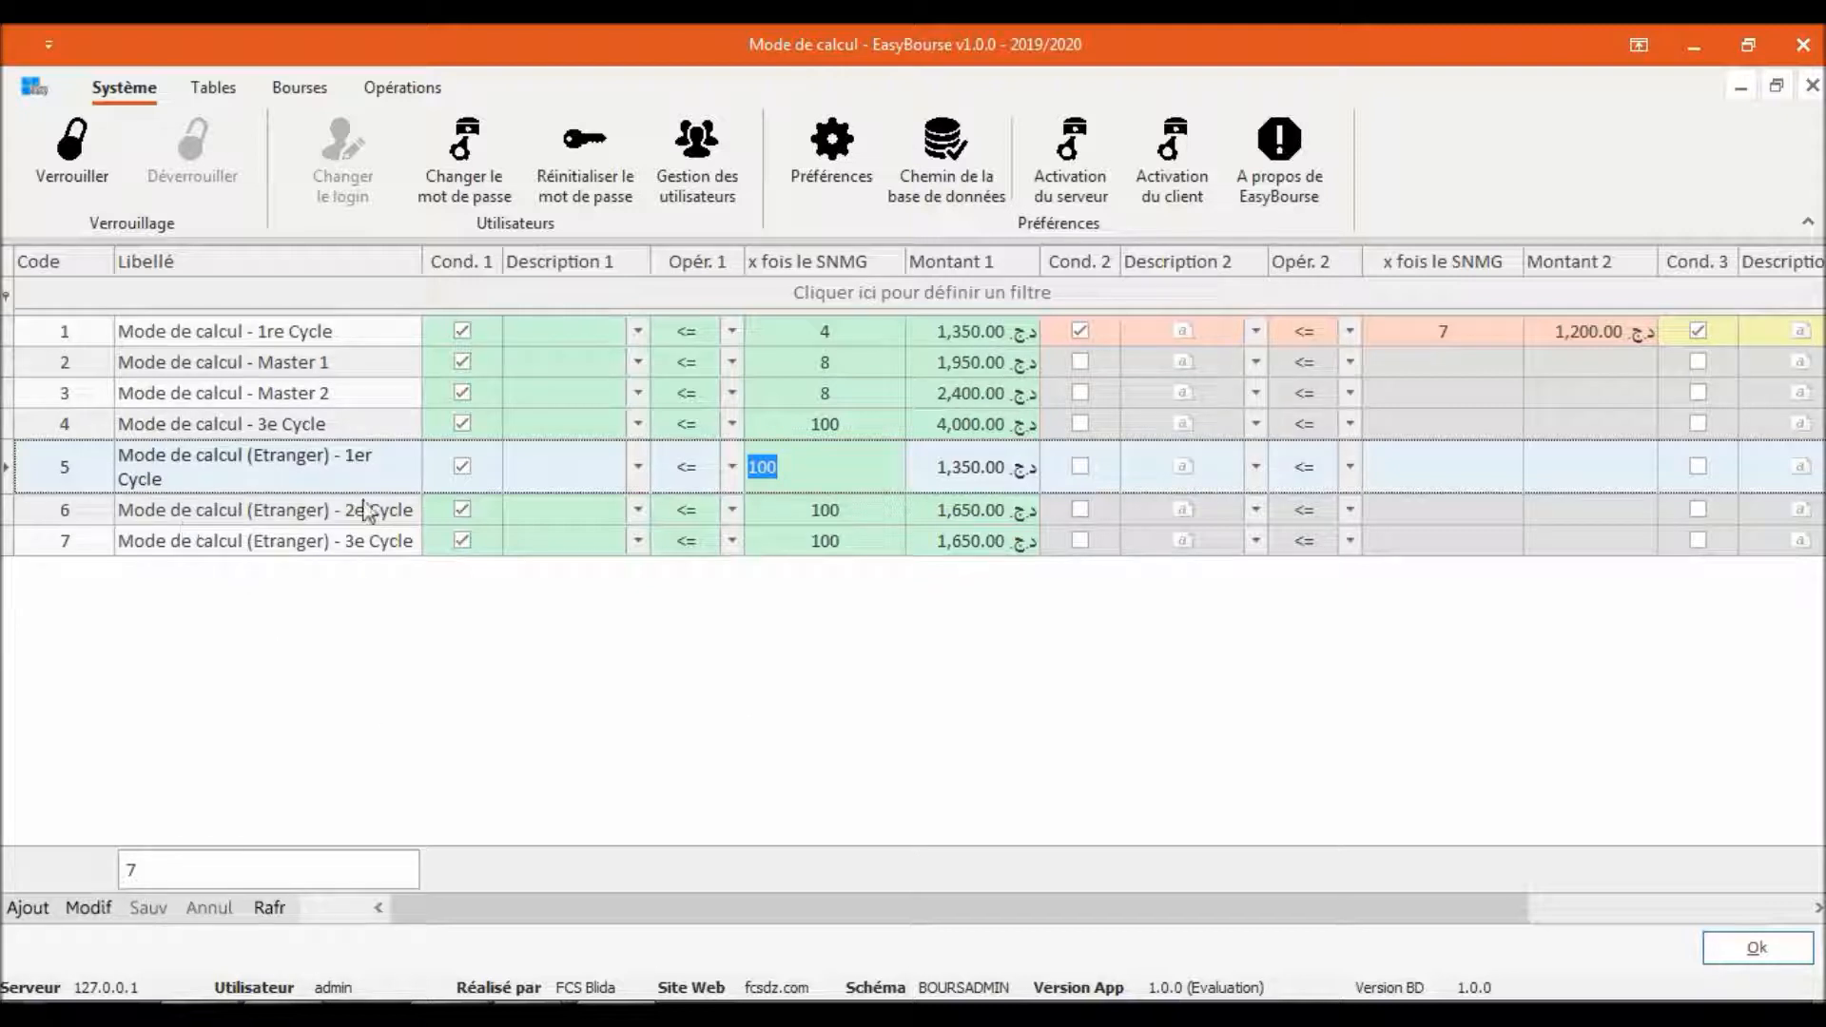
left_click(1813, 86)
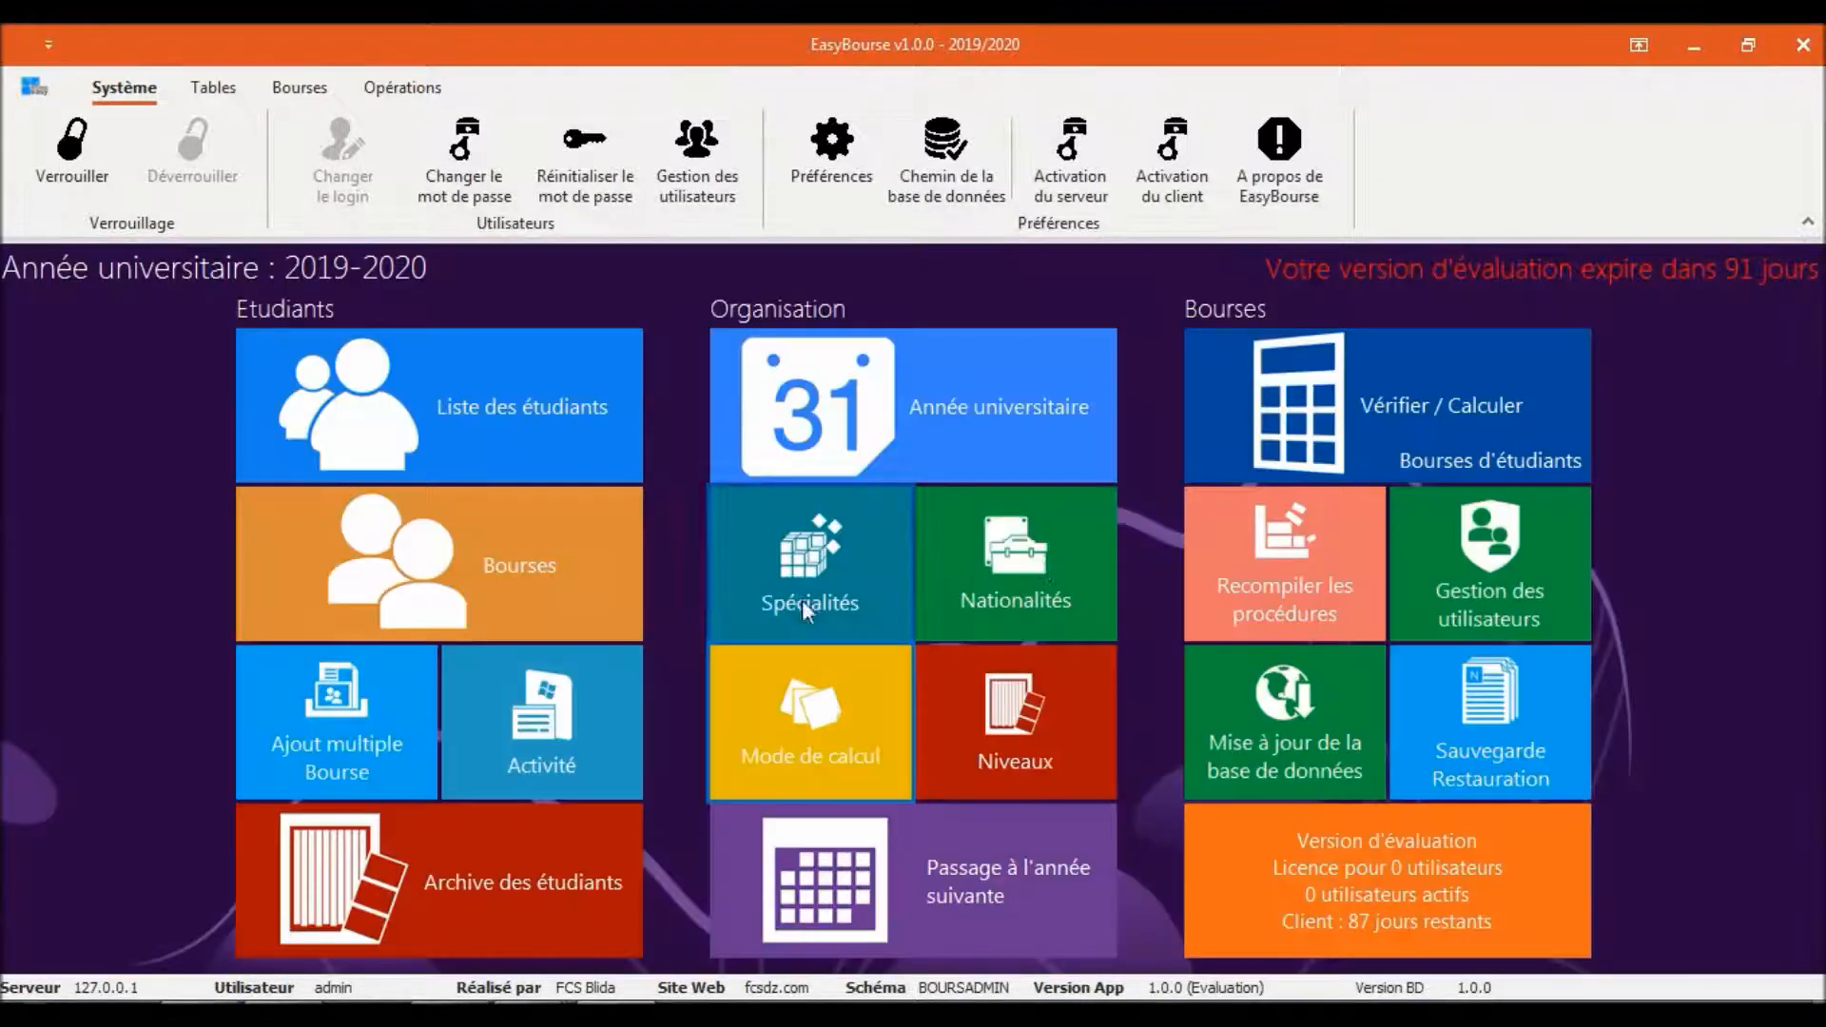
View the Nationalité list and the Mode de calcul table in turn, closing each one.
left_click(1040, 557)
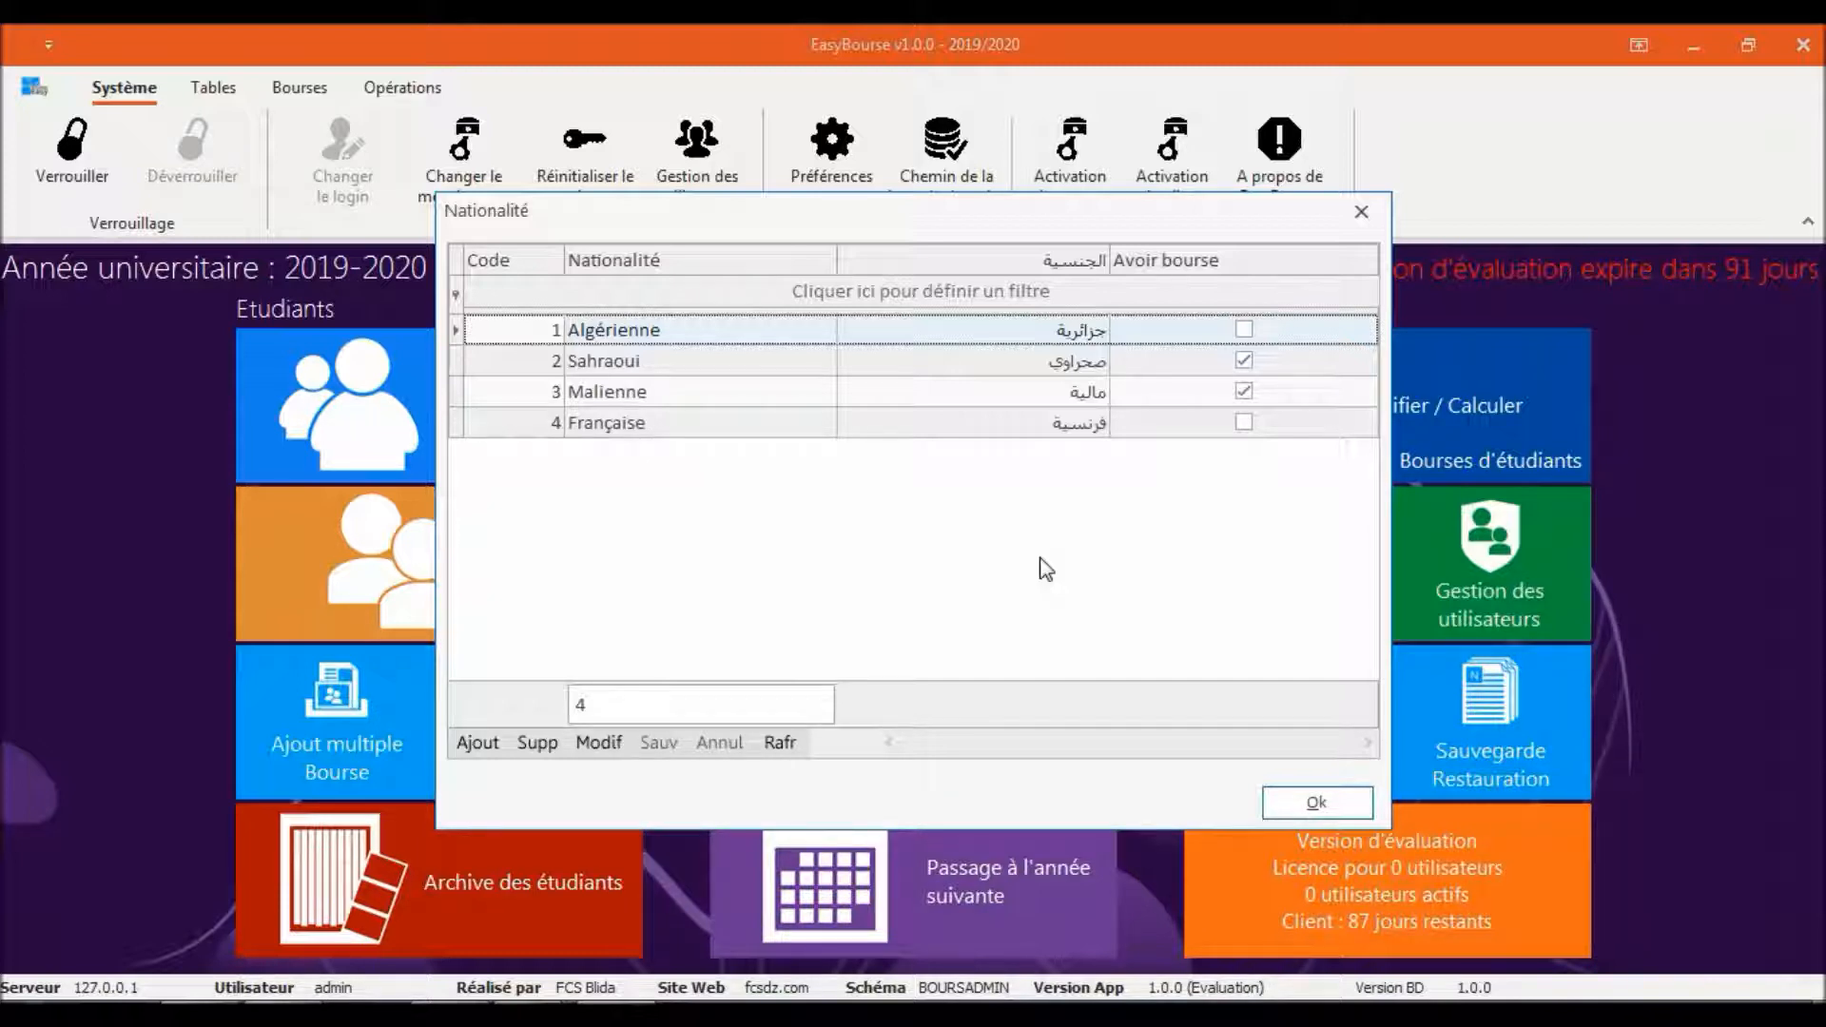
left_click(1362, 221)
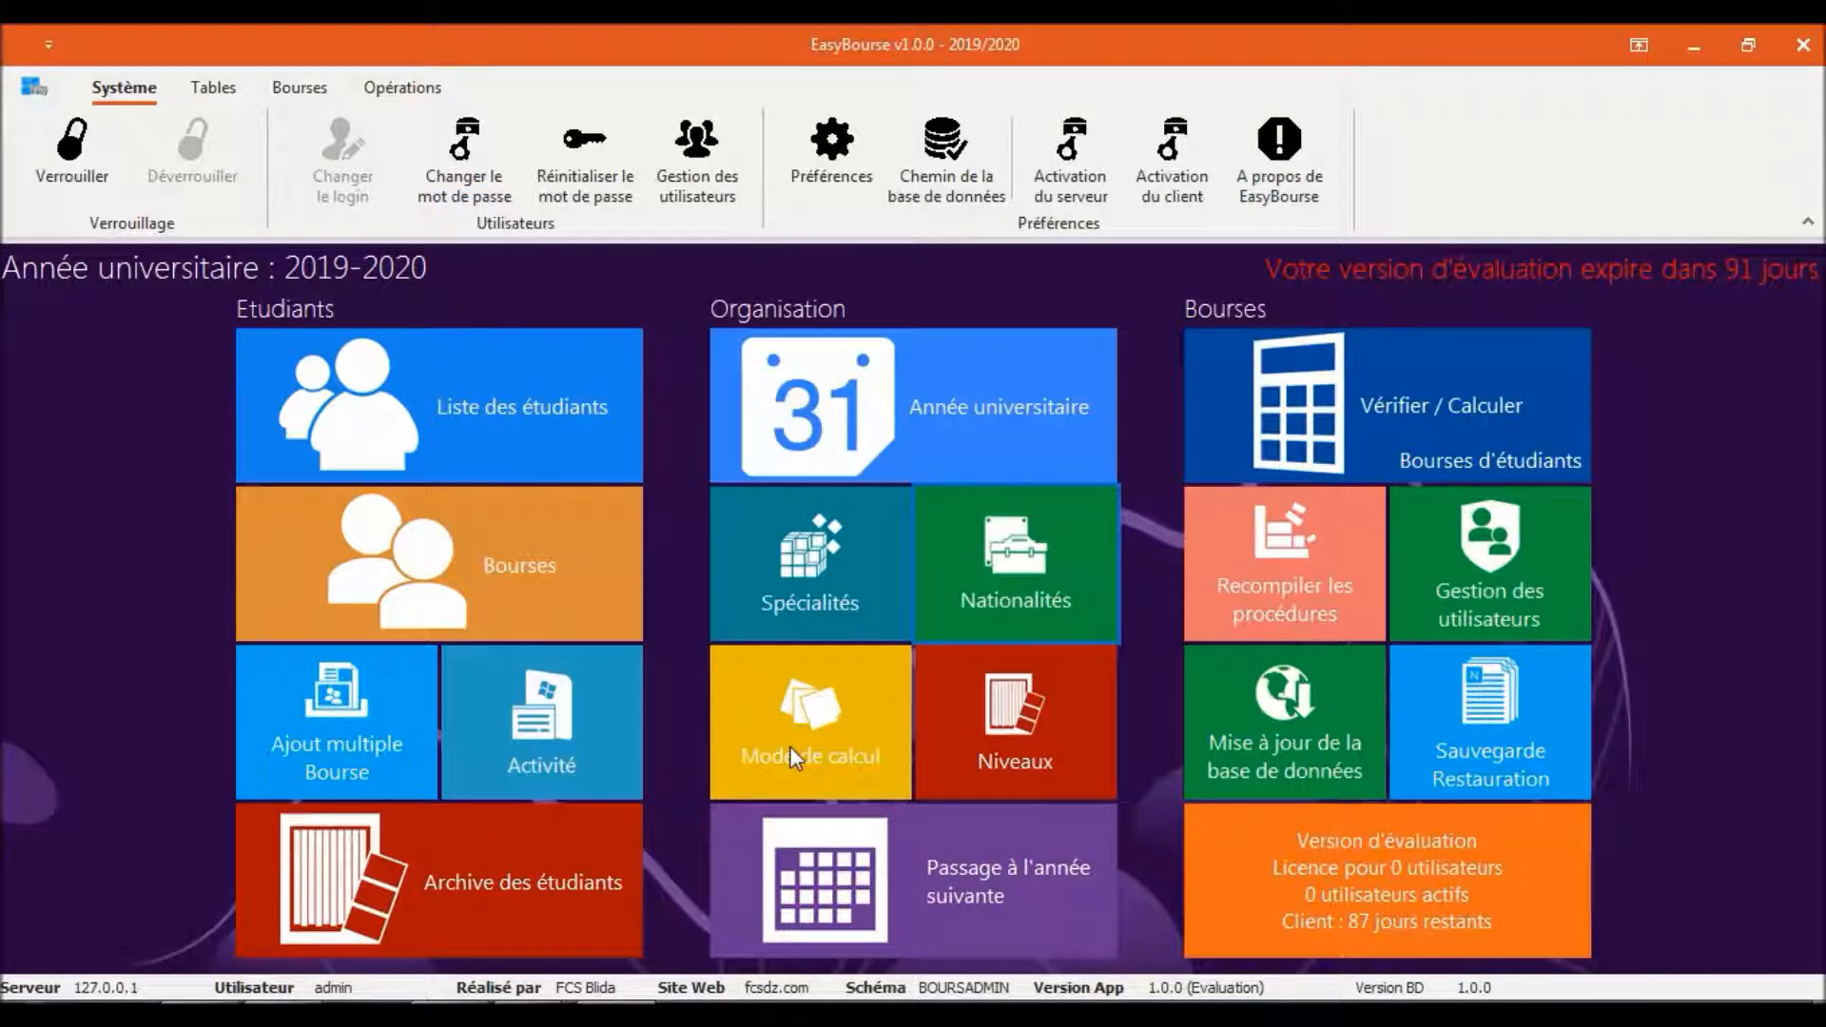
left_click(790, 746)
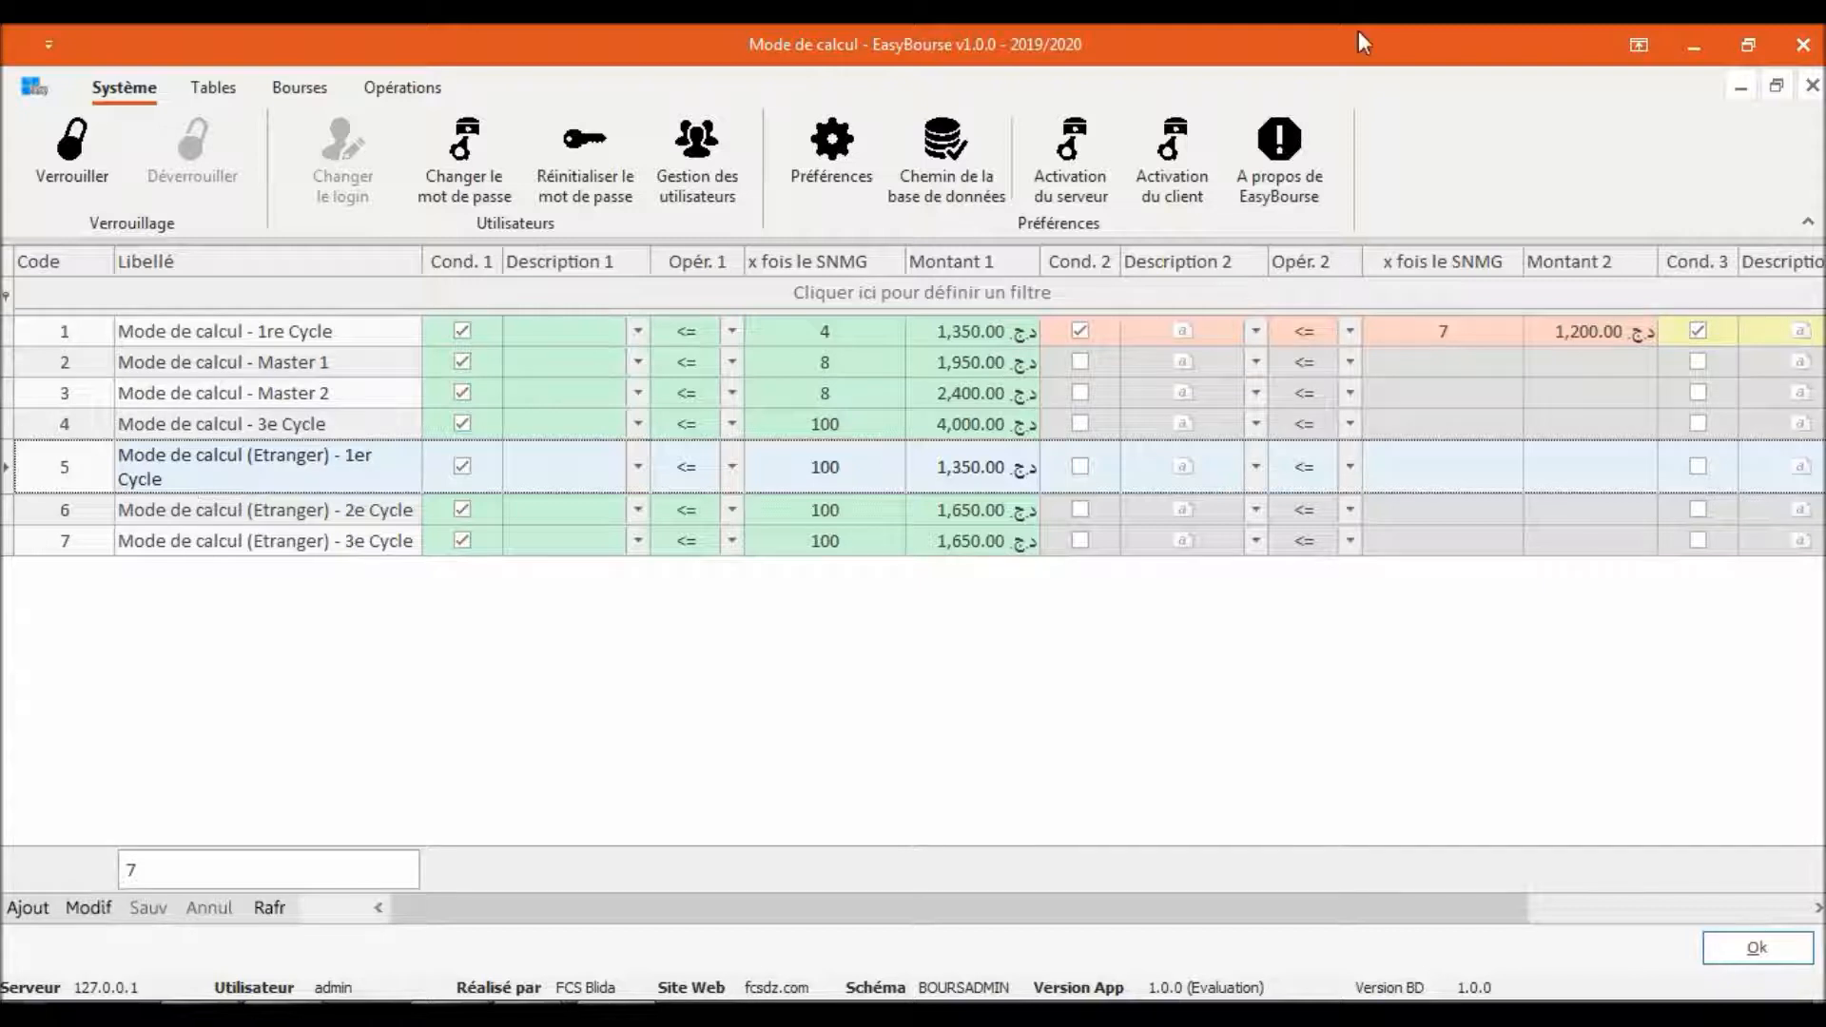
left_click(1812, 86)
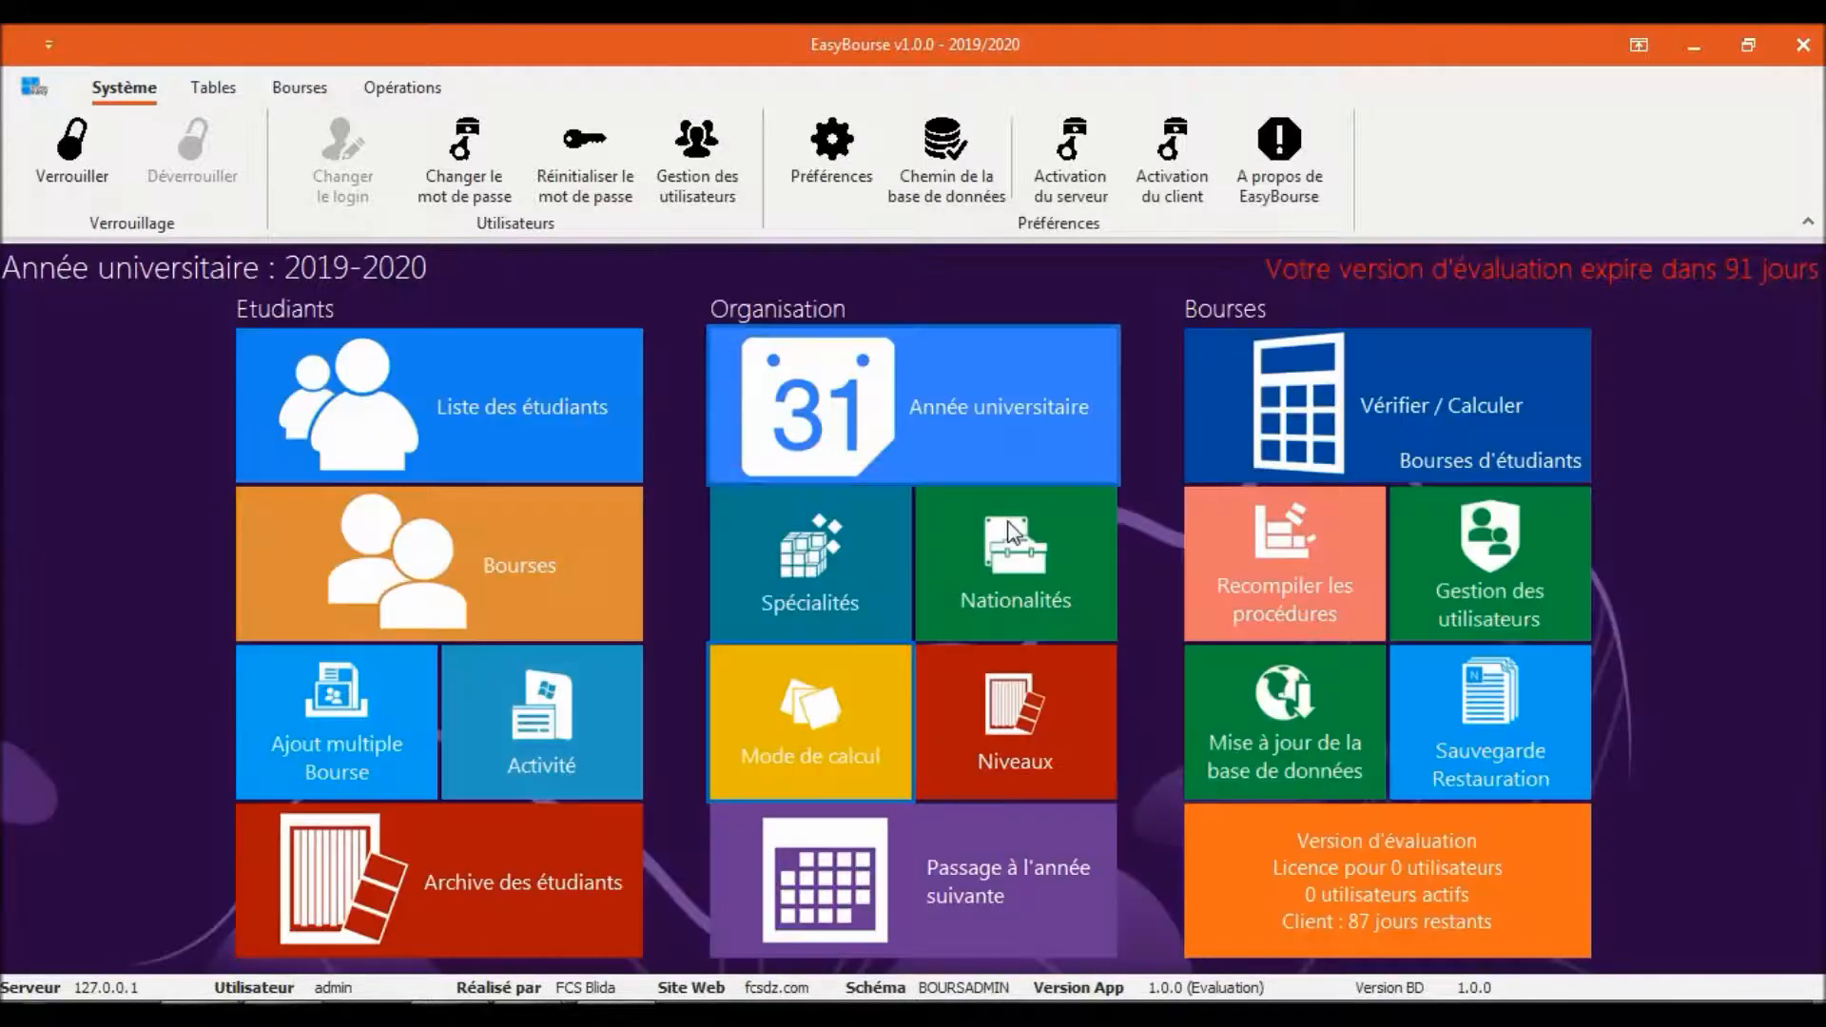
Examine which nationalities have Avoir bourse enabled in the Nationalité list, checking Sahraoui, Malienne and Française, and close the list.
left_click(1011, 531)
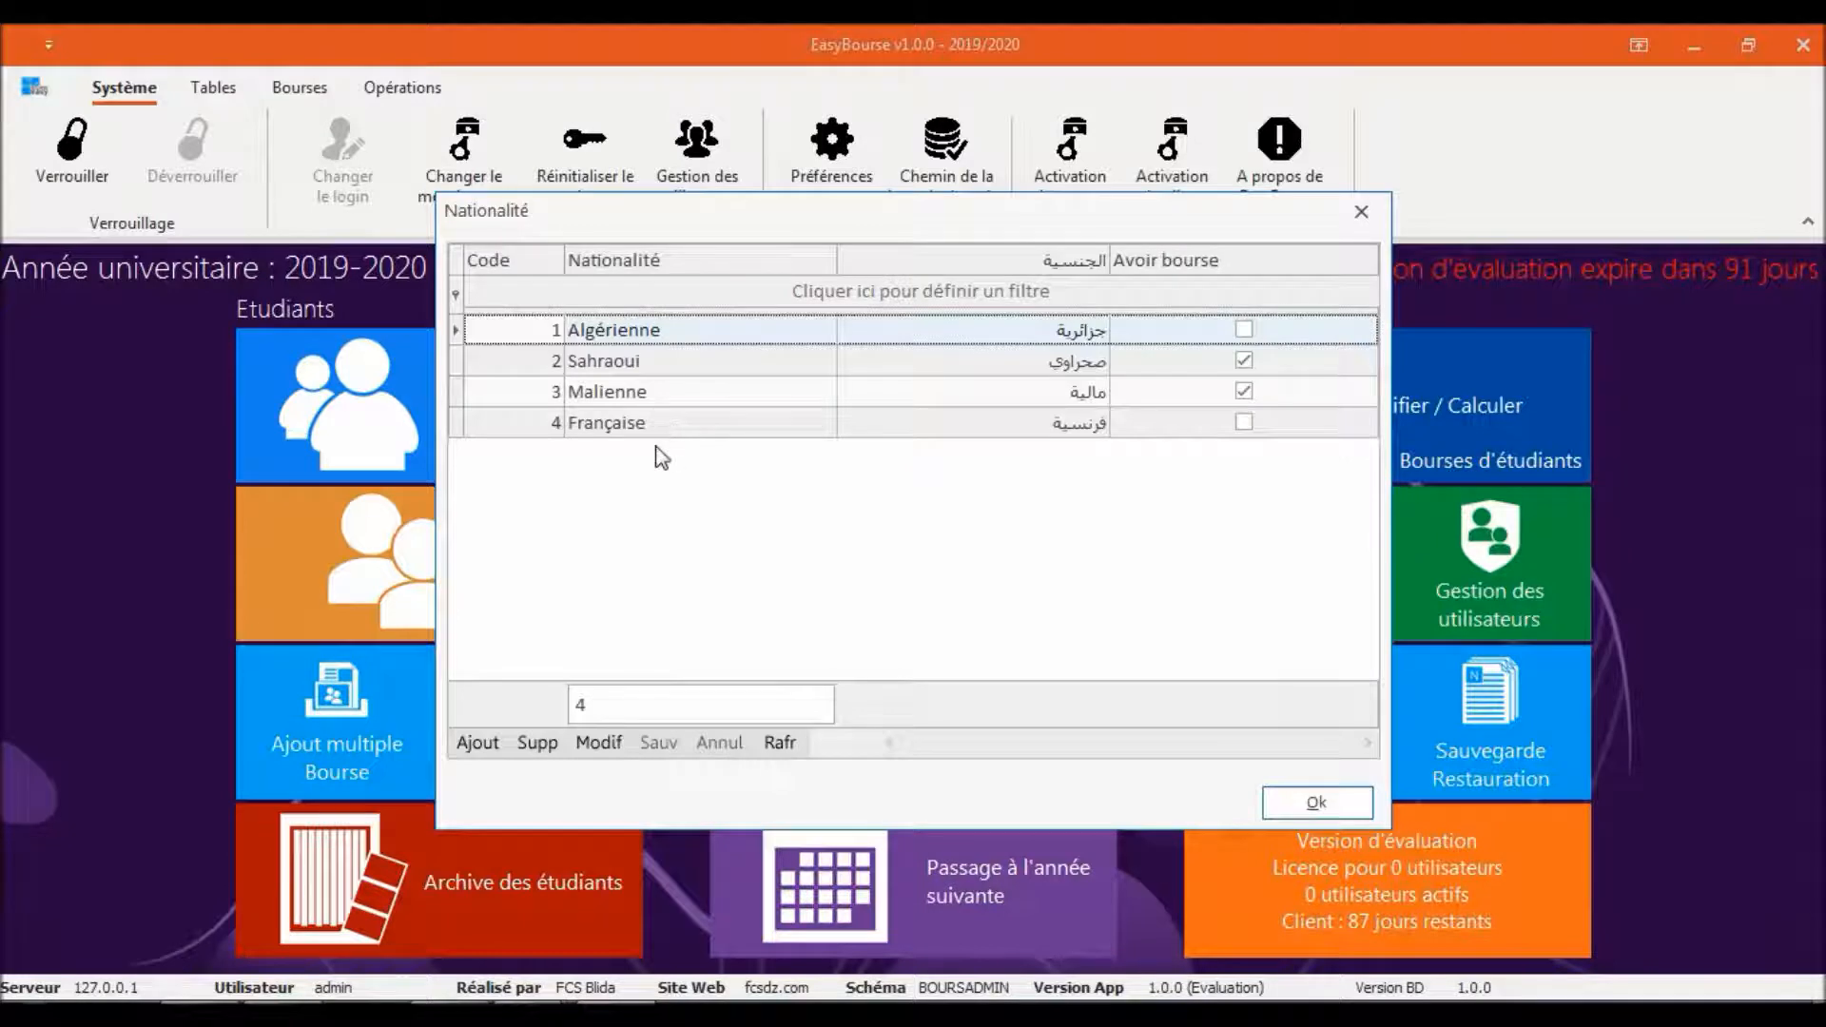
left_click(1243, 361)
left_click(1035, 362)
left_click(1035, 362)
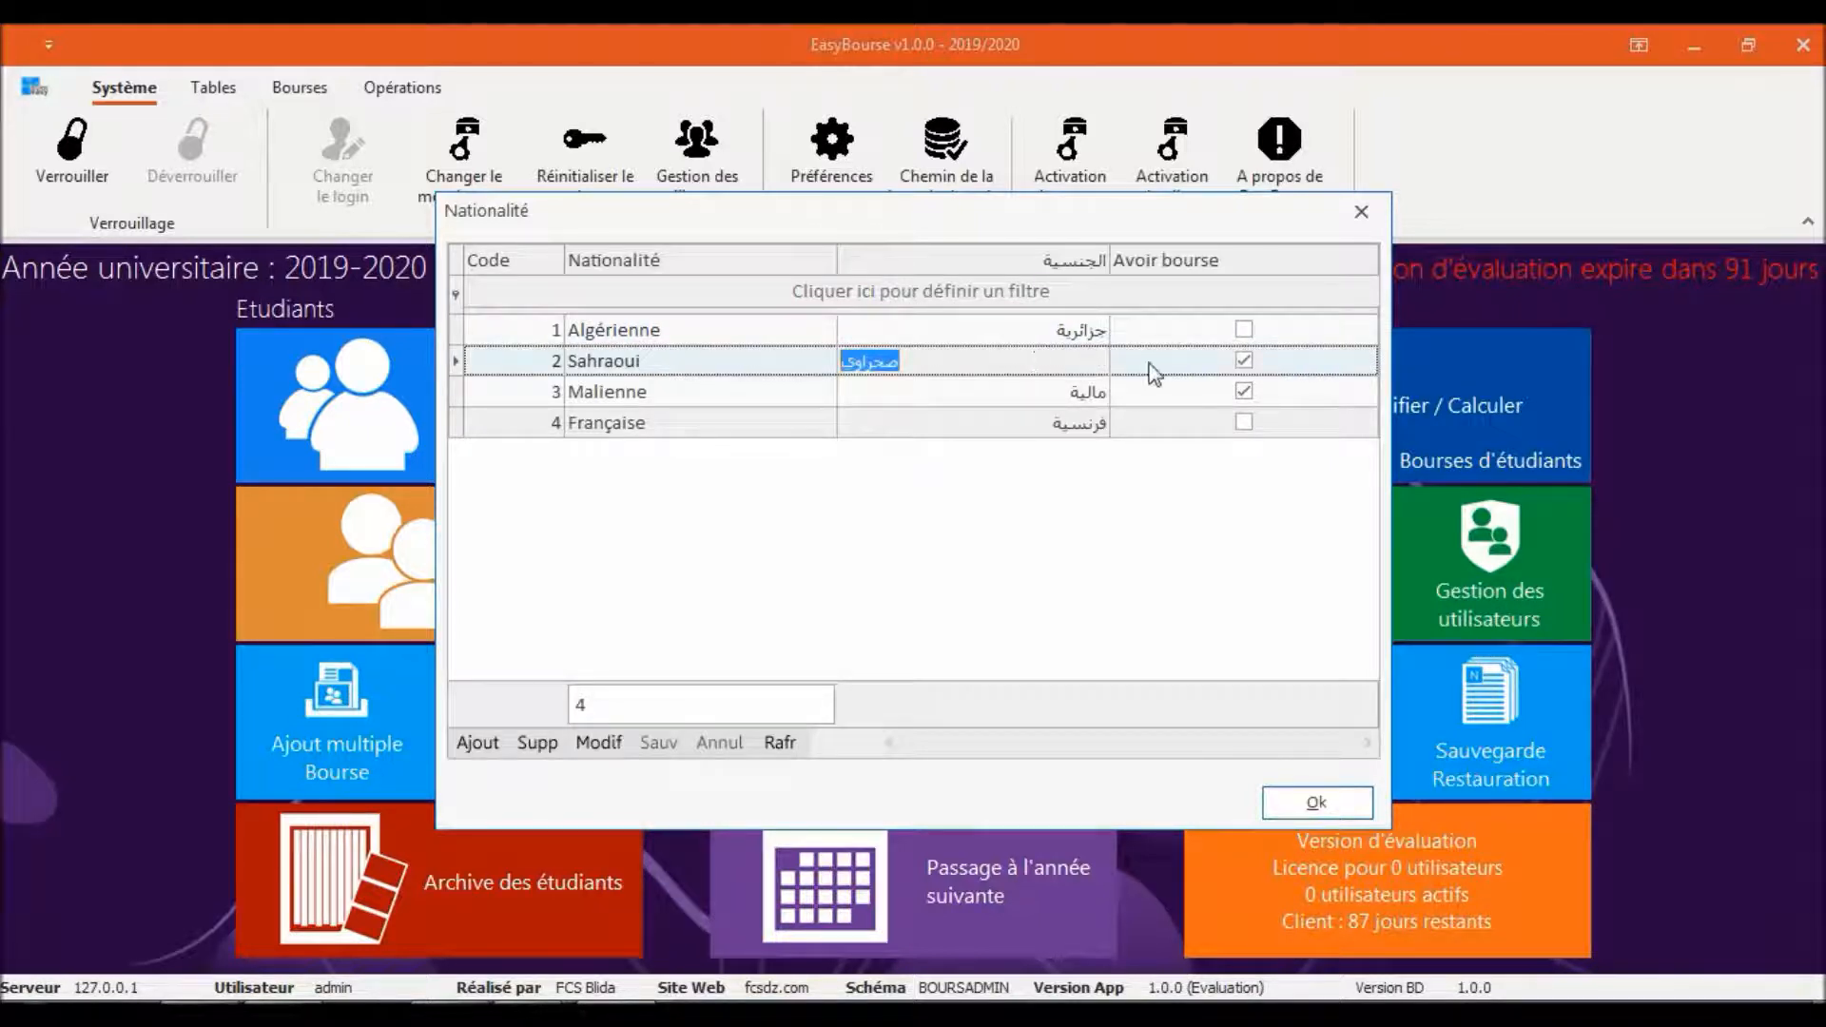
left_click(1000, 401)
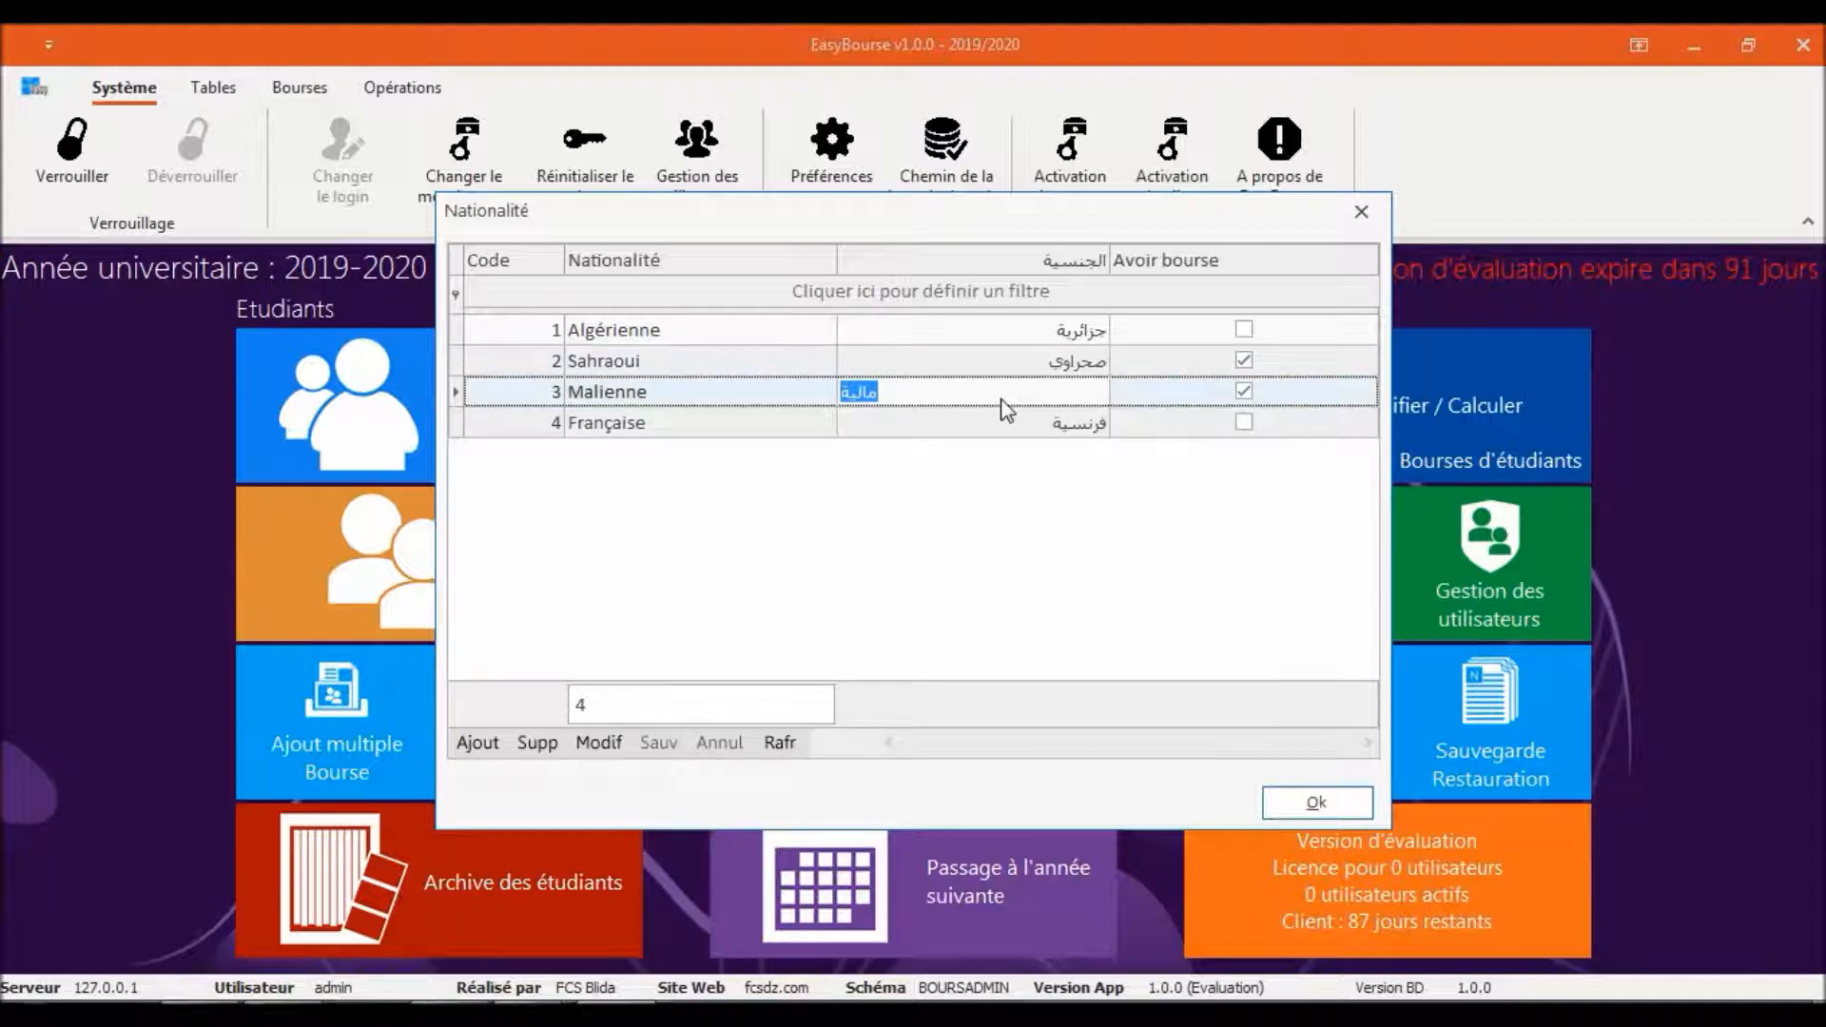
left_click(970, 435)
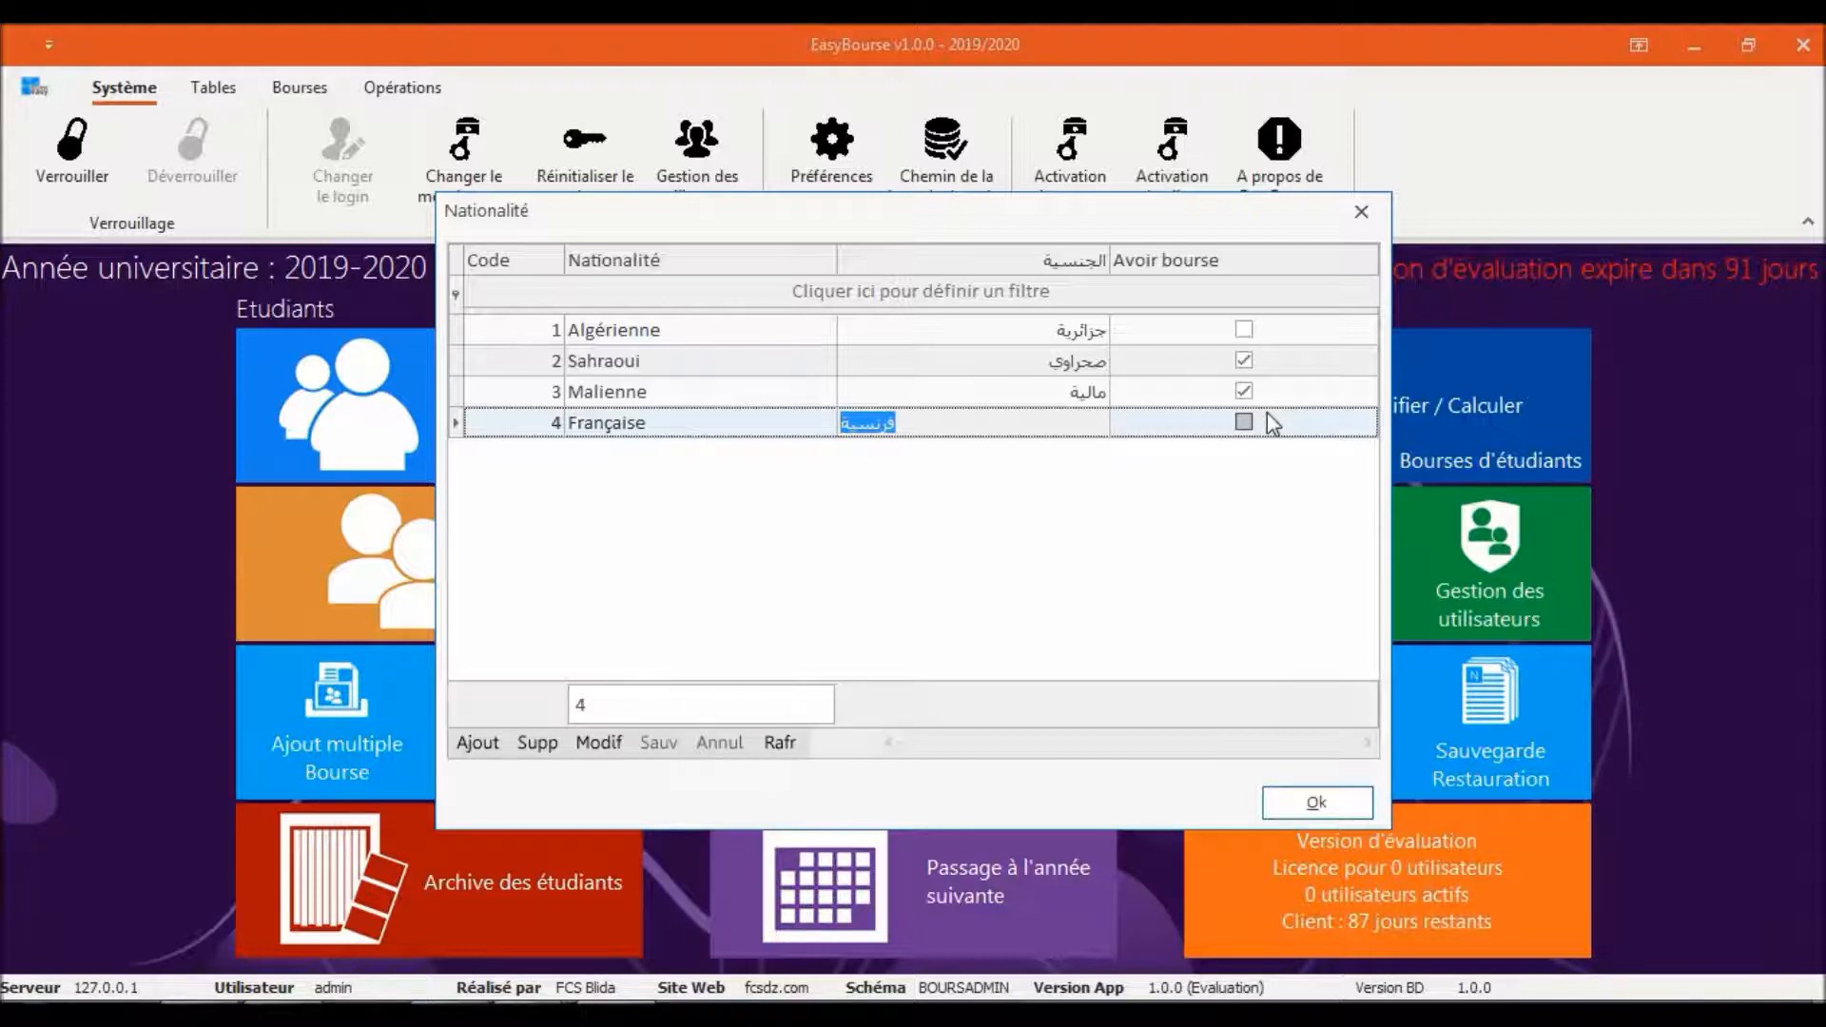
left_click(1360, 213)
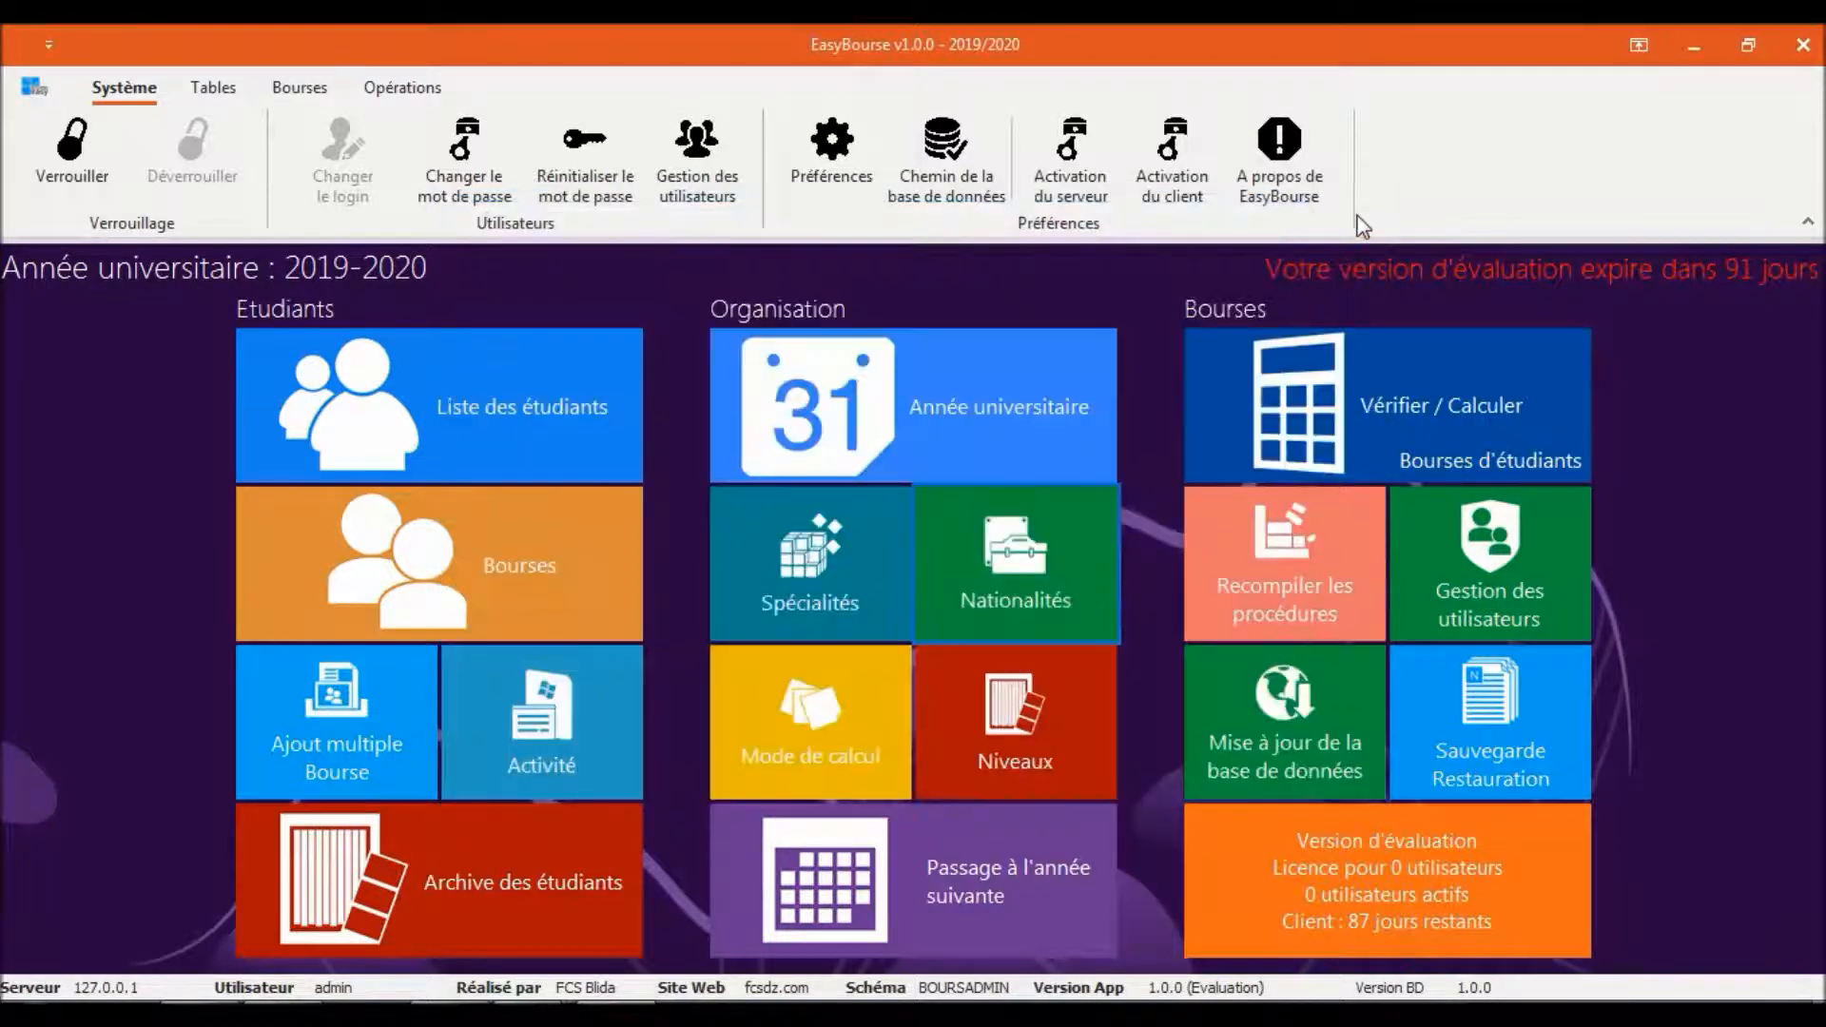
Start a new row in the Niveaux table, cancel the addition and close the table.
left_click(1046, 704)
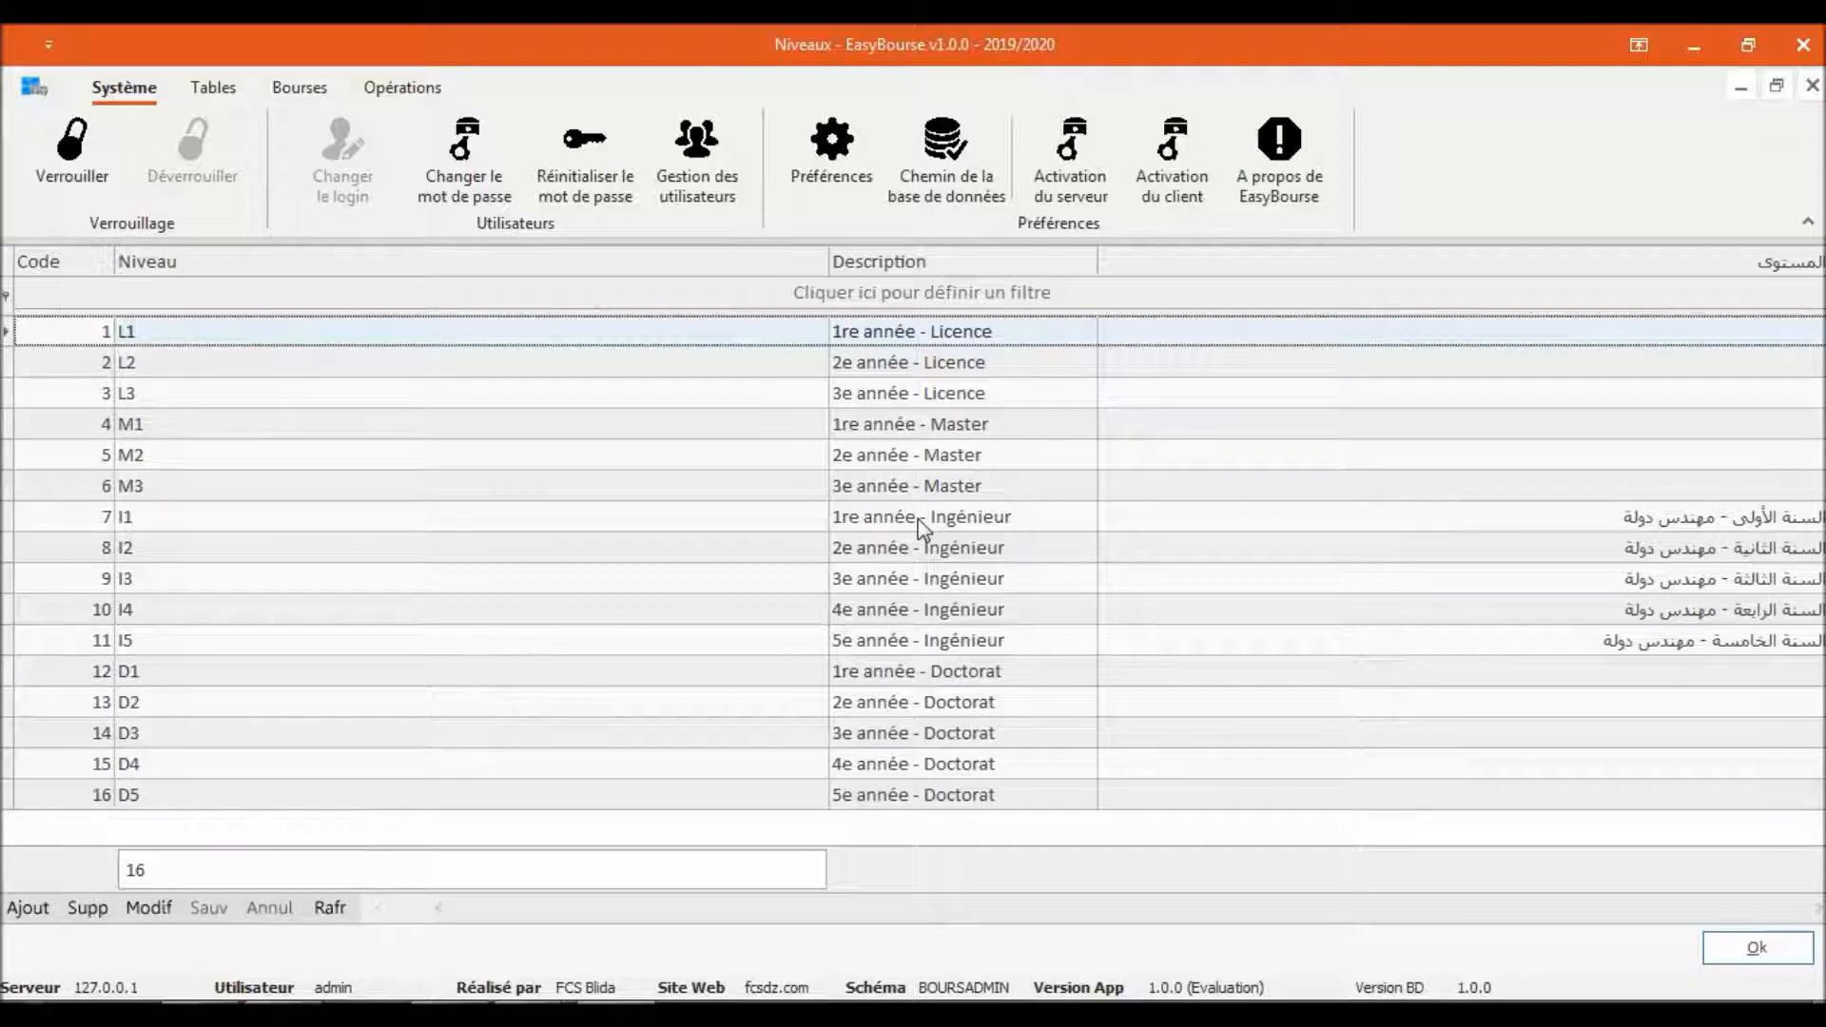
left_click(25, 909)
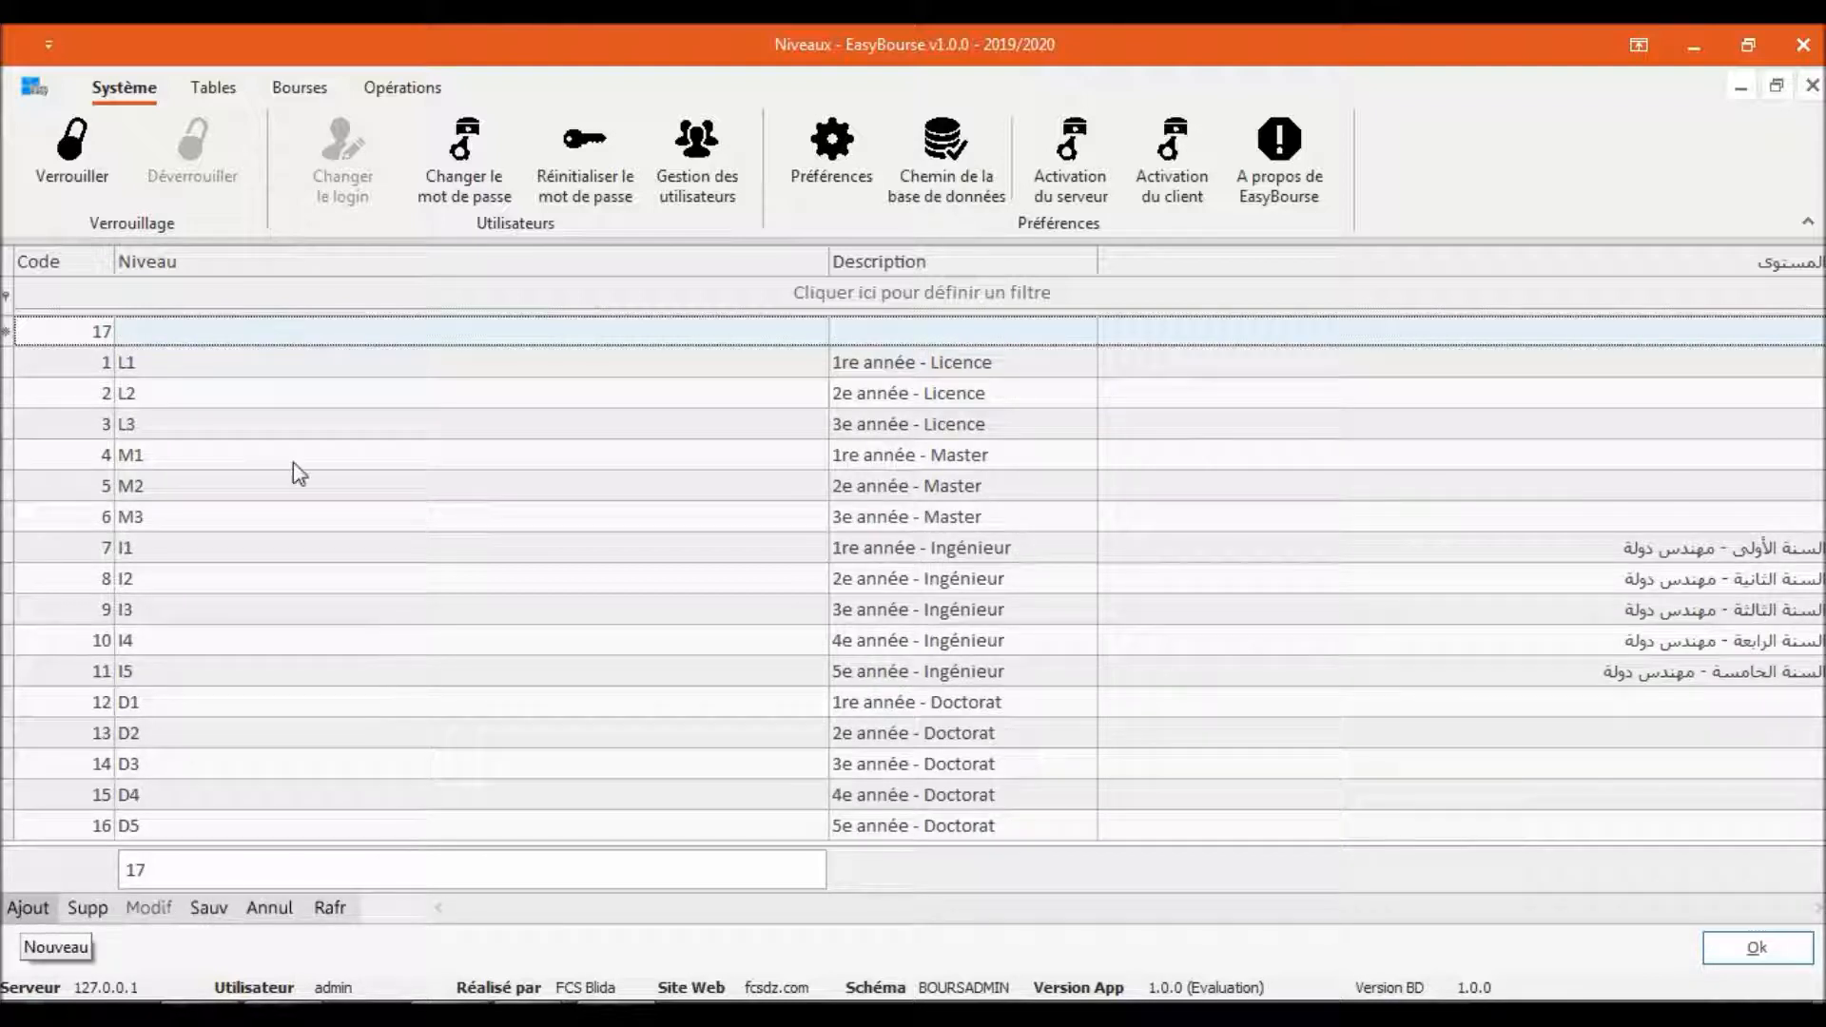
left_click(912, 334)
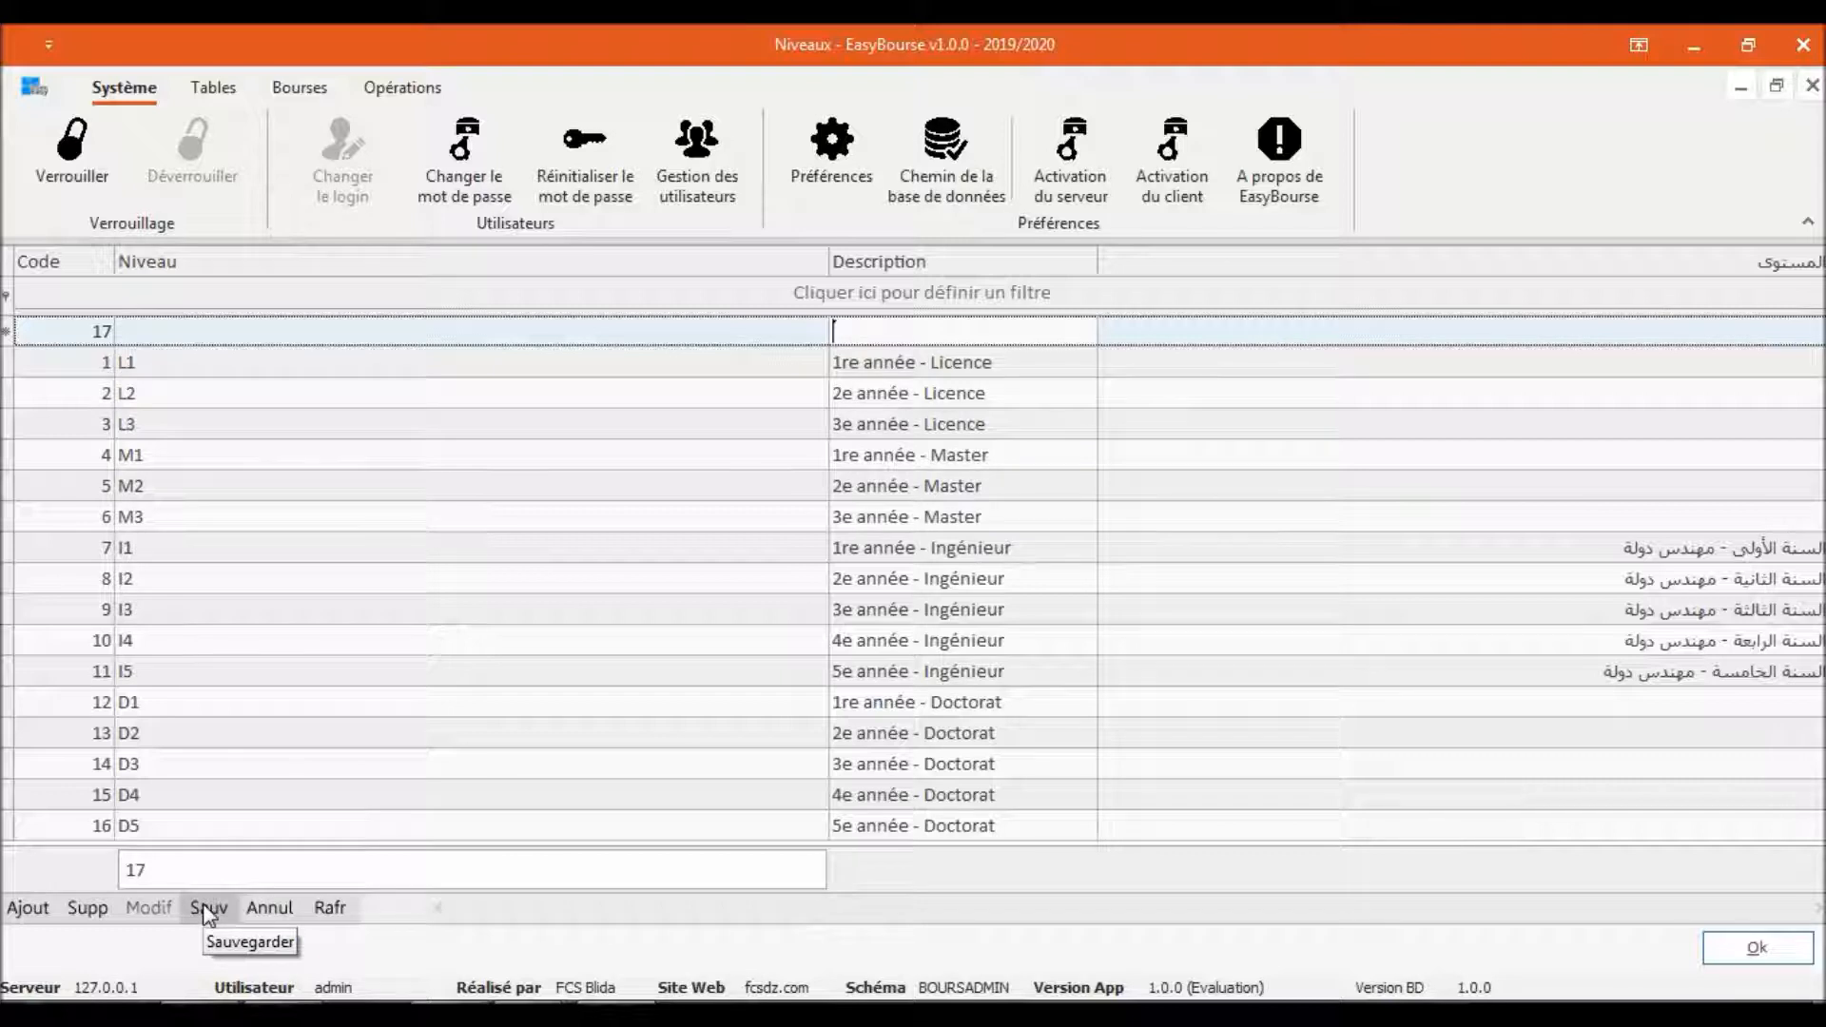
left_click(267, 905)
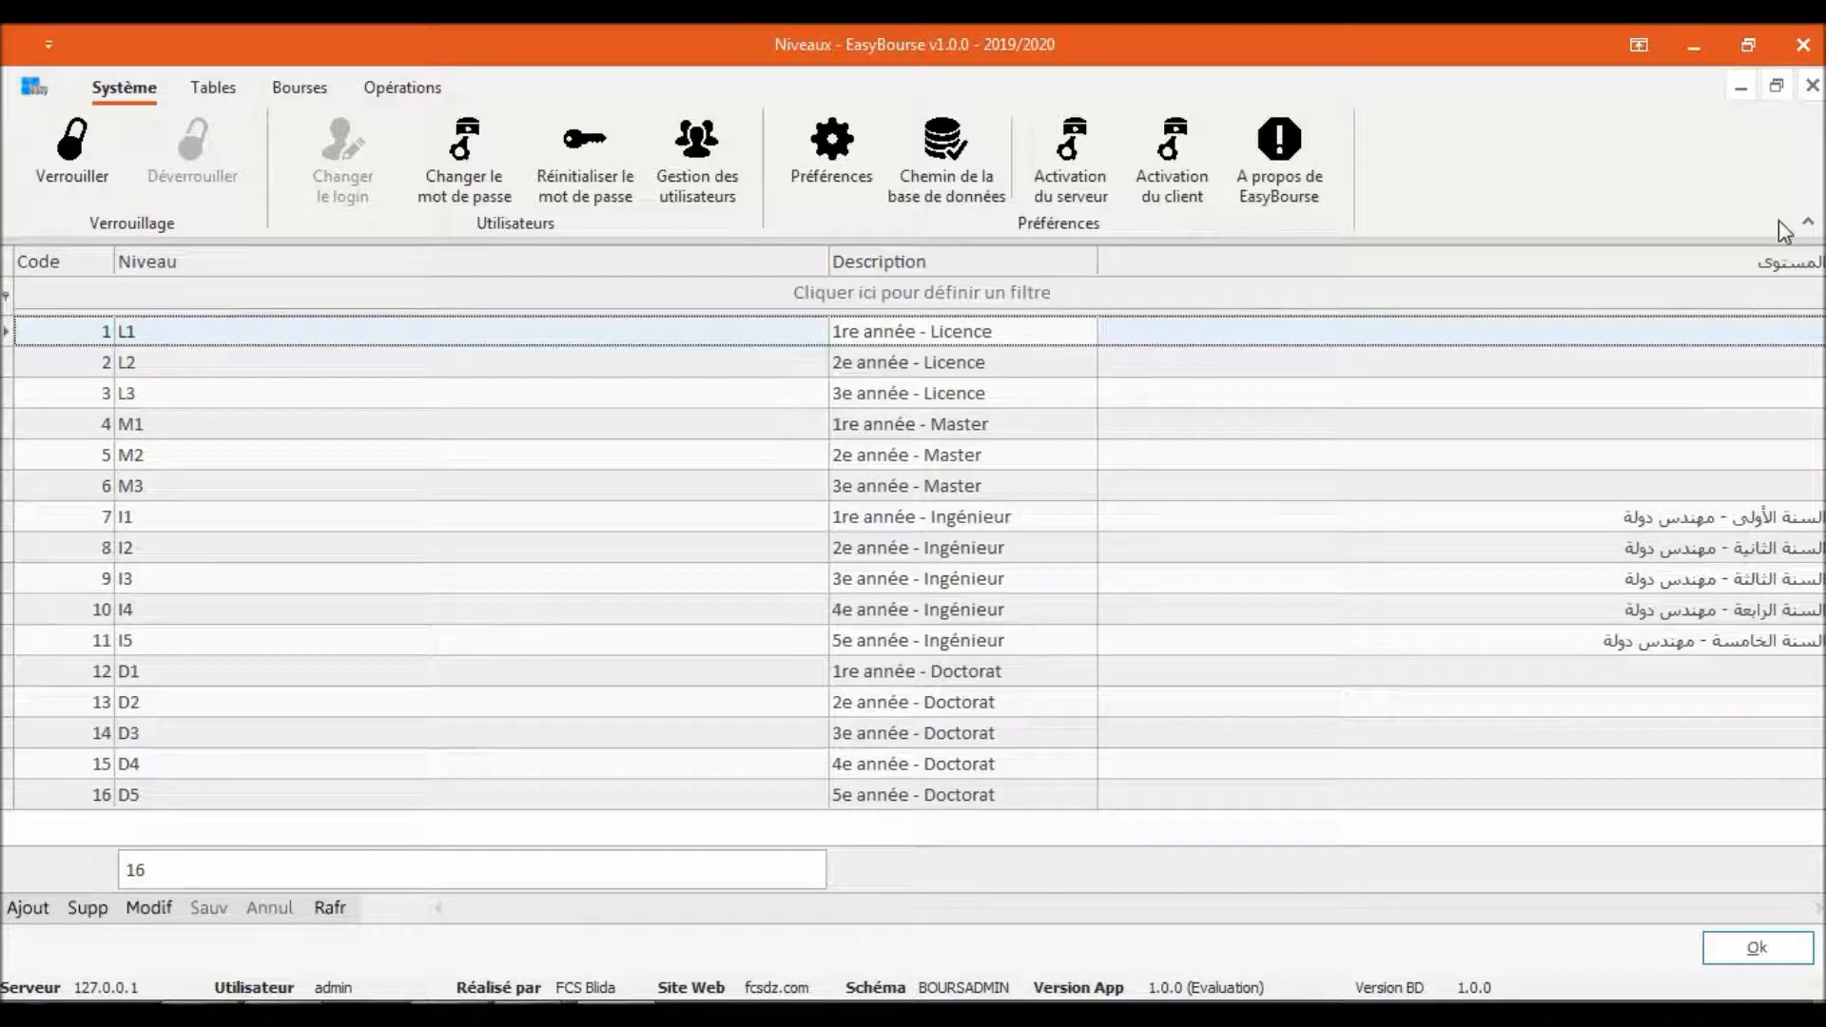
left_click(1813, 86)
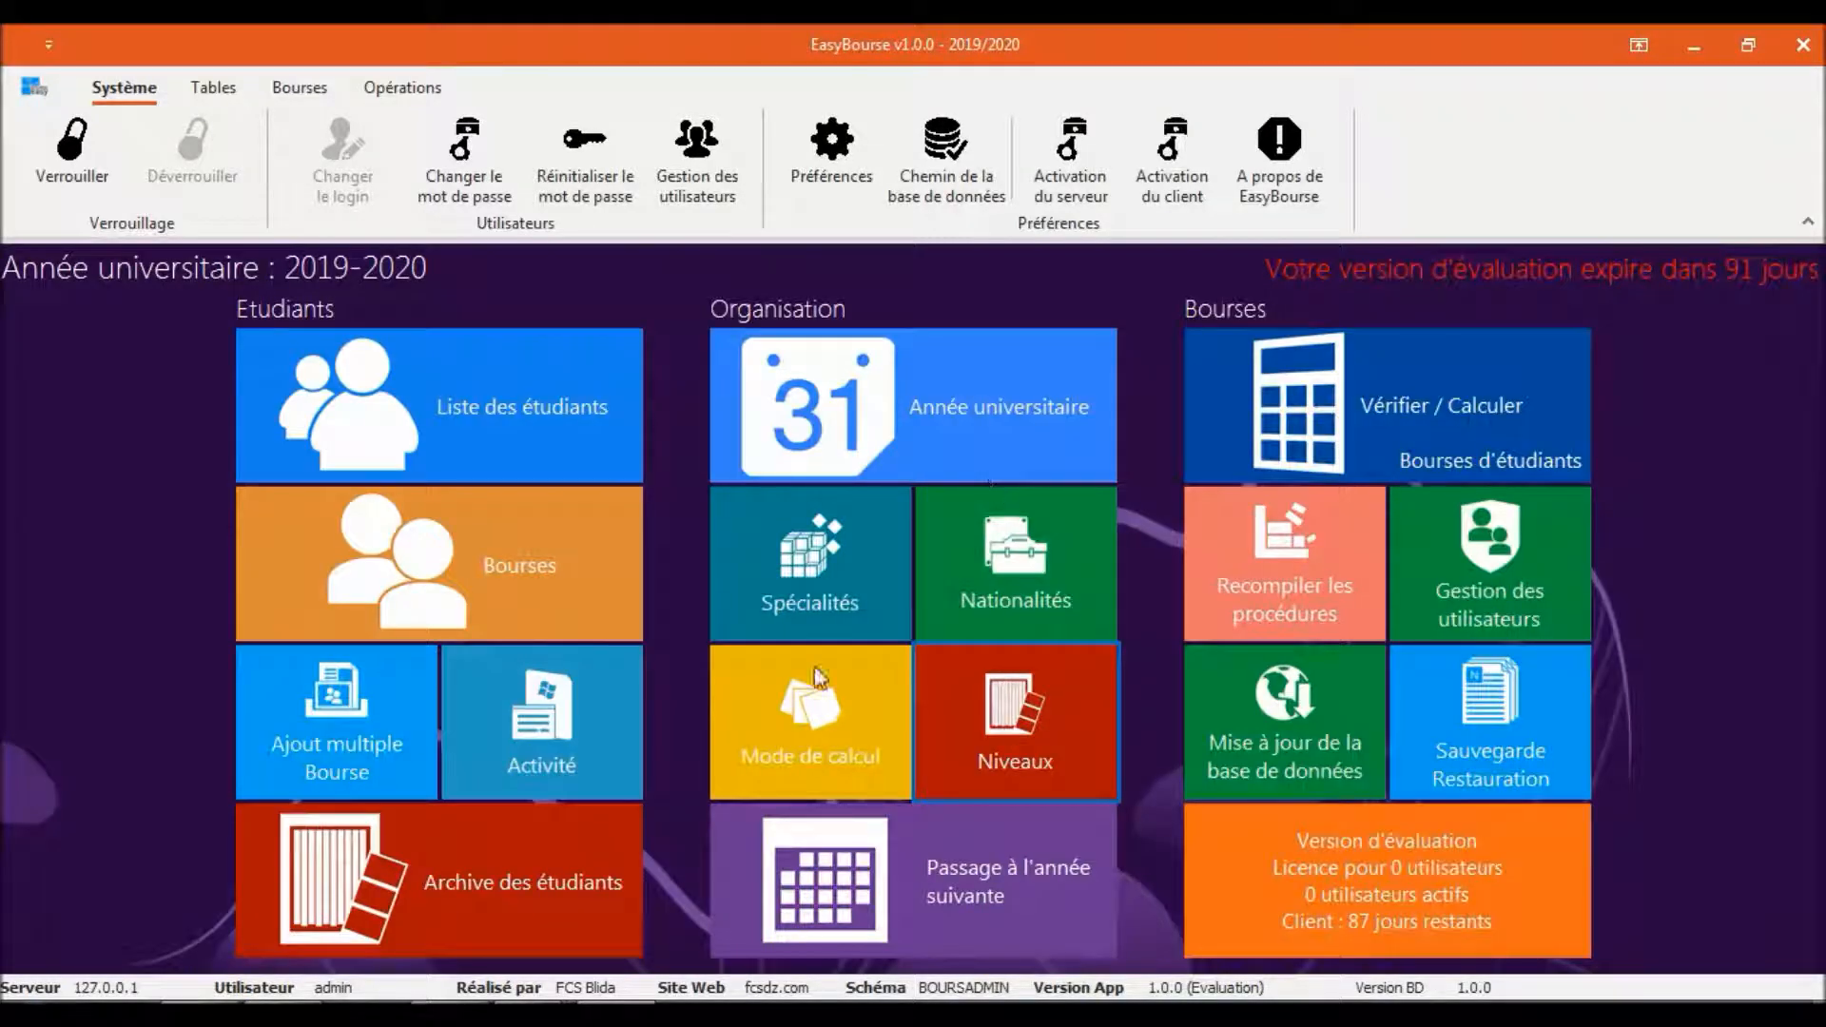
Open the Spécialités table and examine the 2e and 3e année specialities with their levels and assigned calculation modes.
left_click(817, 565)
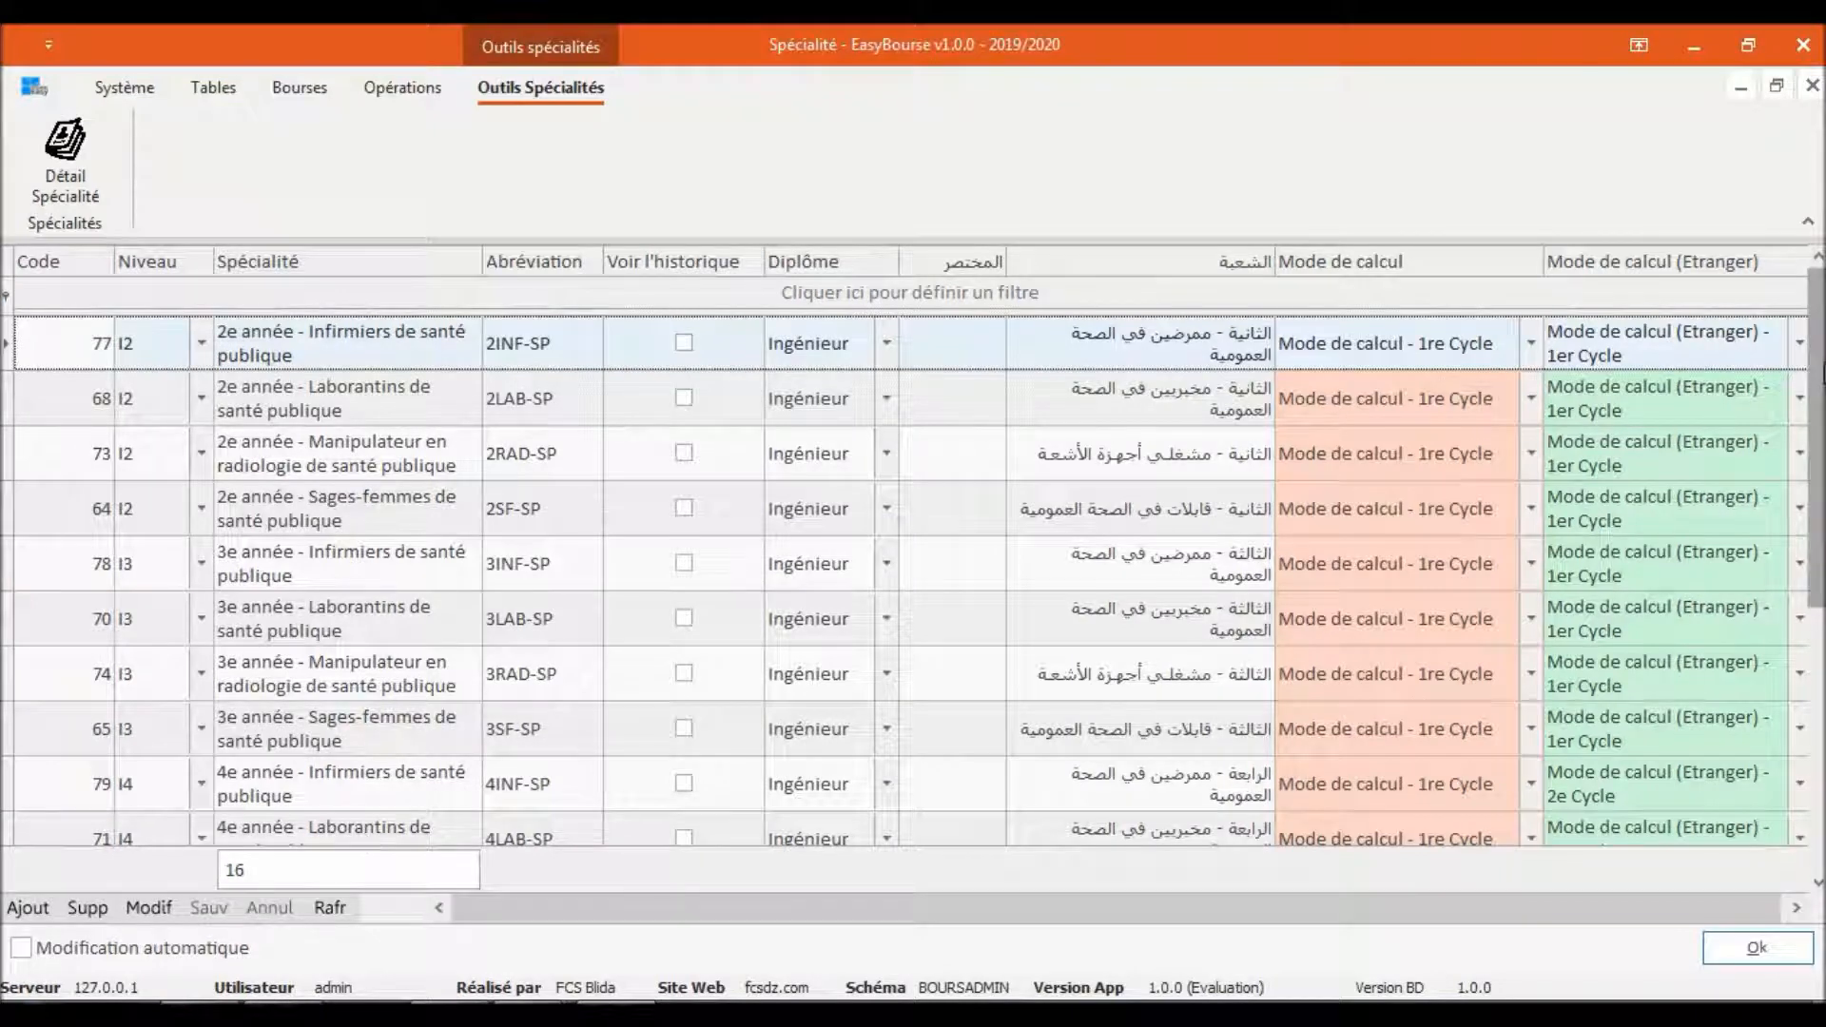
left_click_drag(1819, 373, 1812, 437)
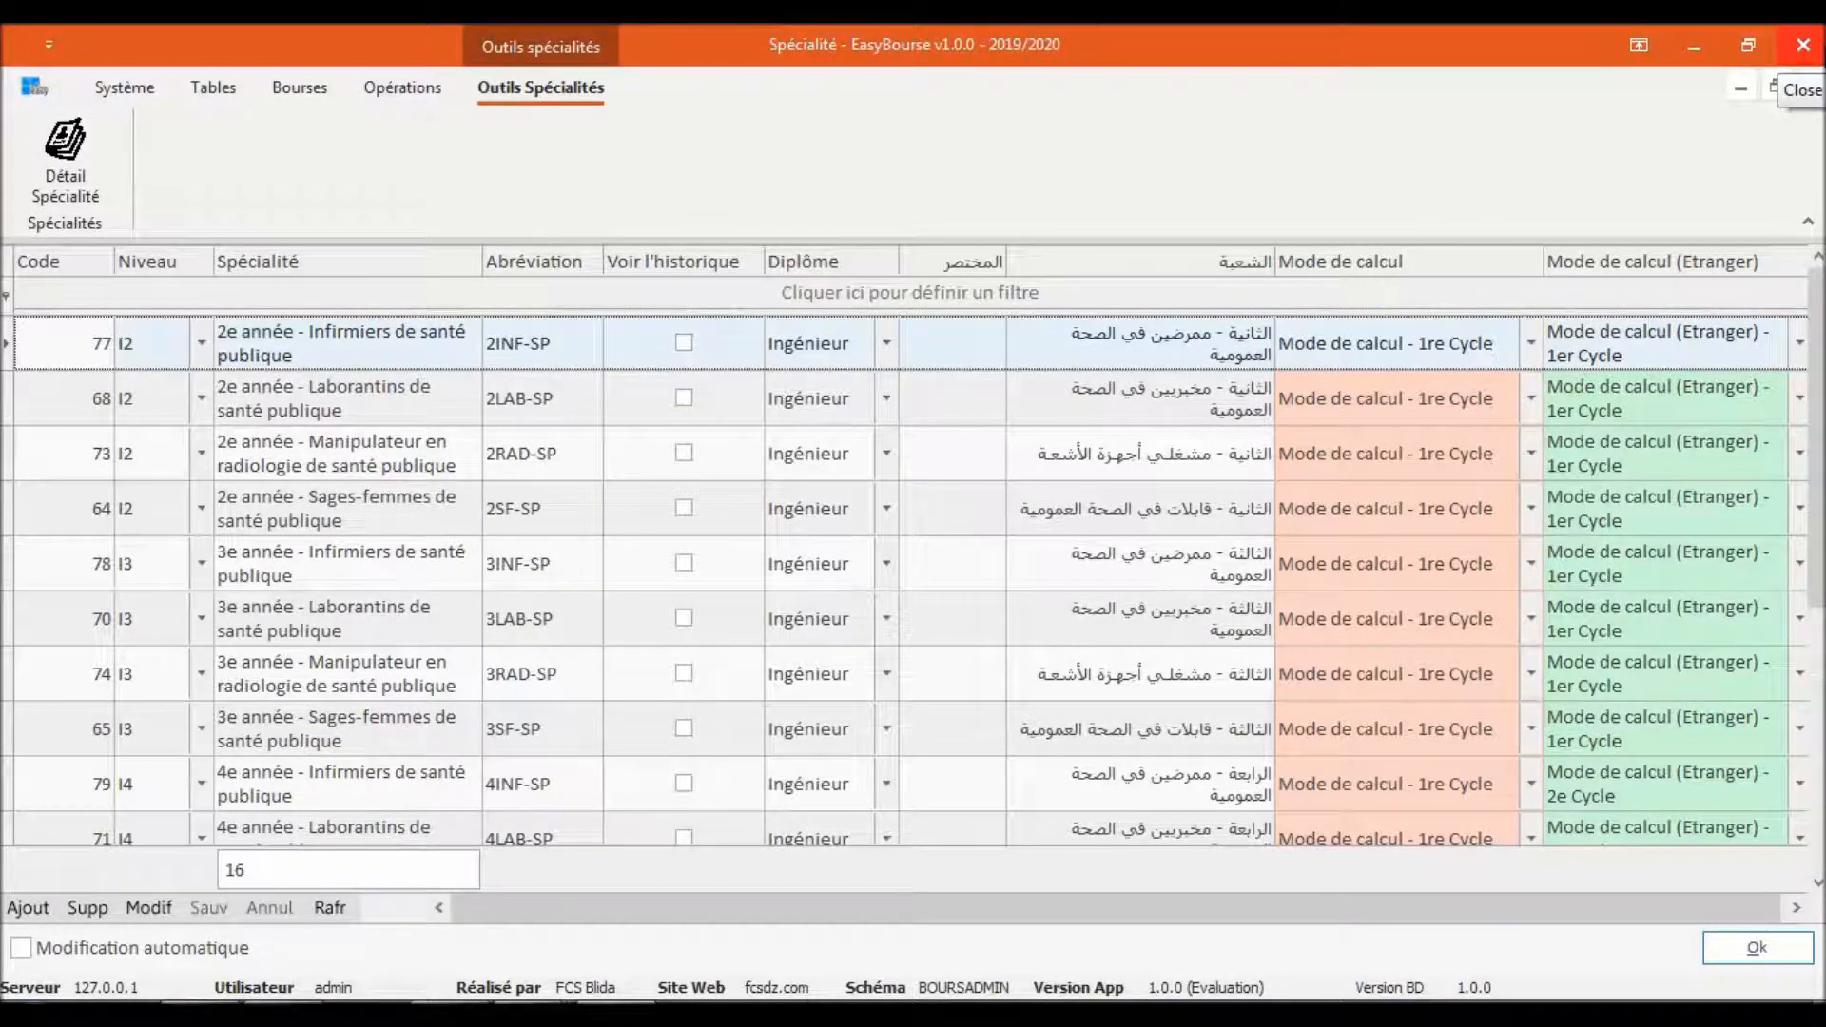
left_click(362, 399)
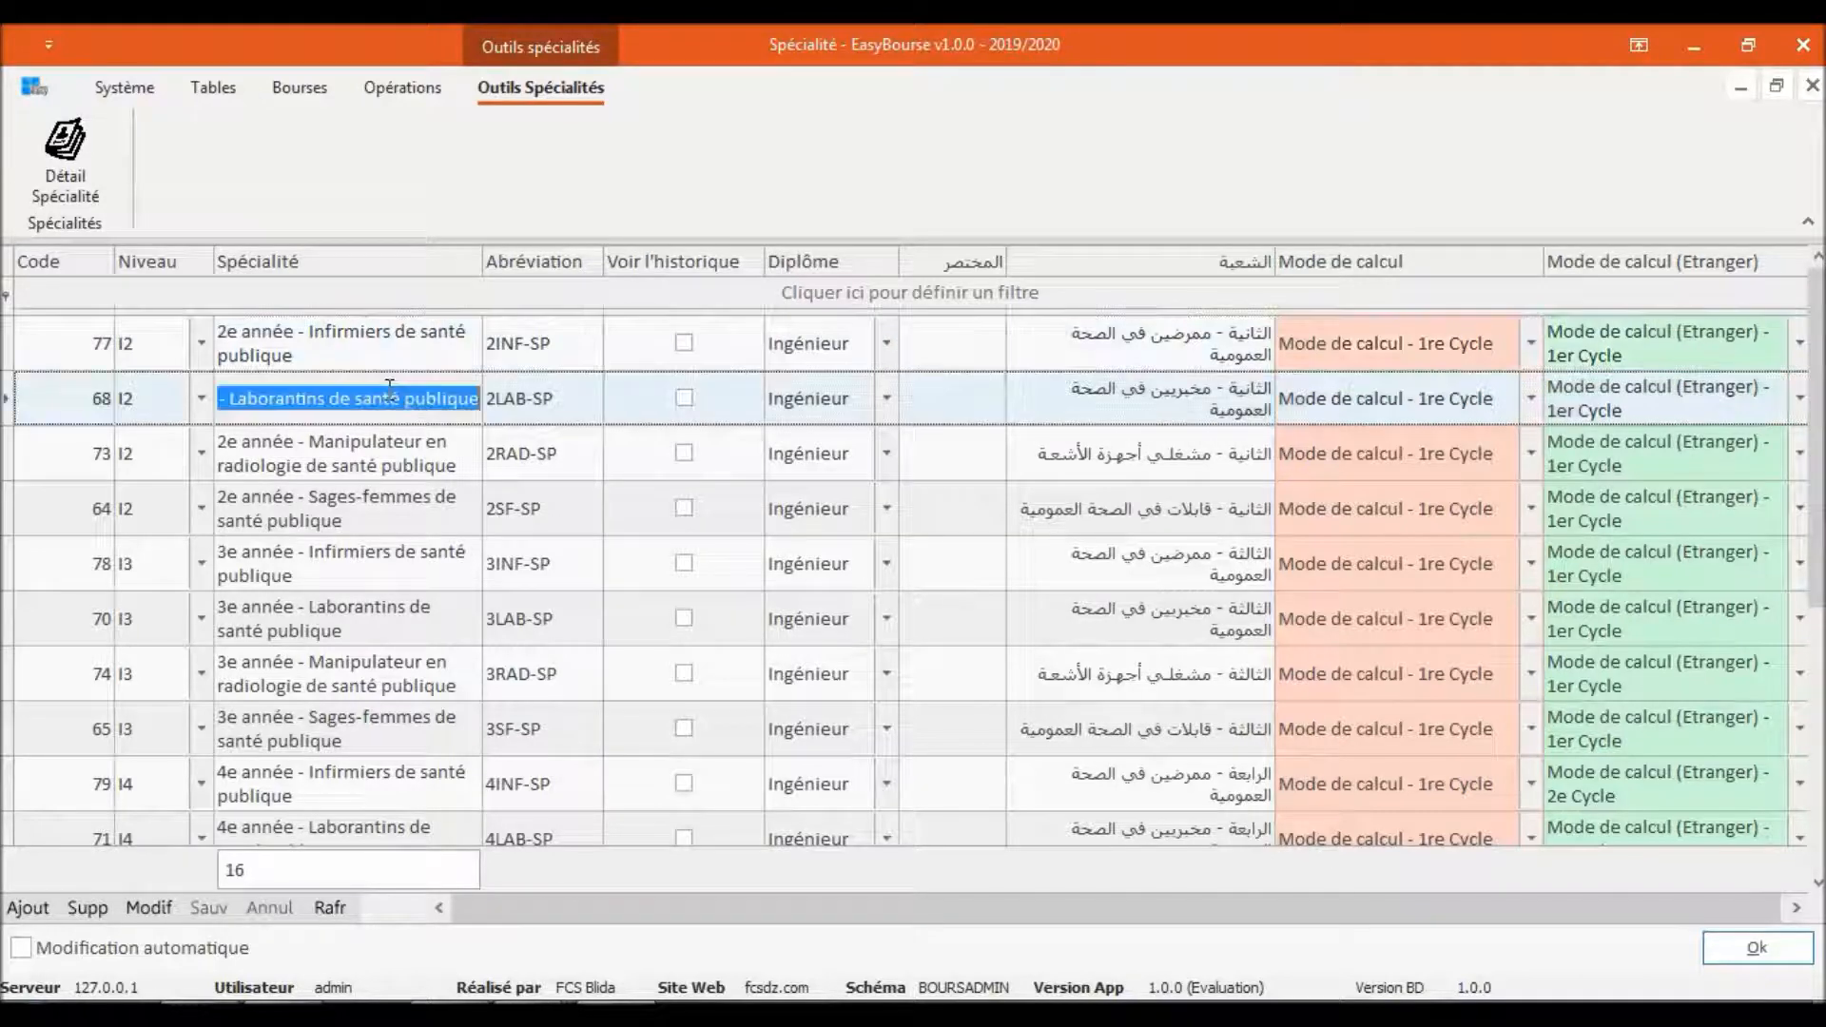
left_click(362, 454)
left_click(338, 513)
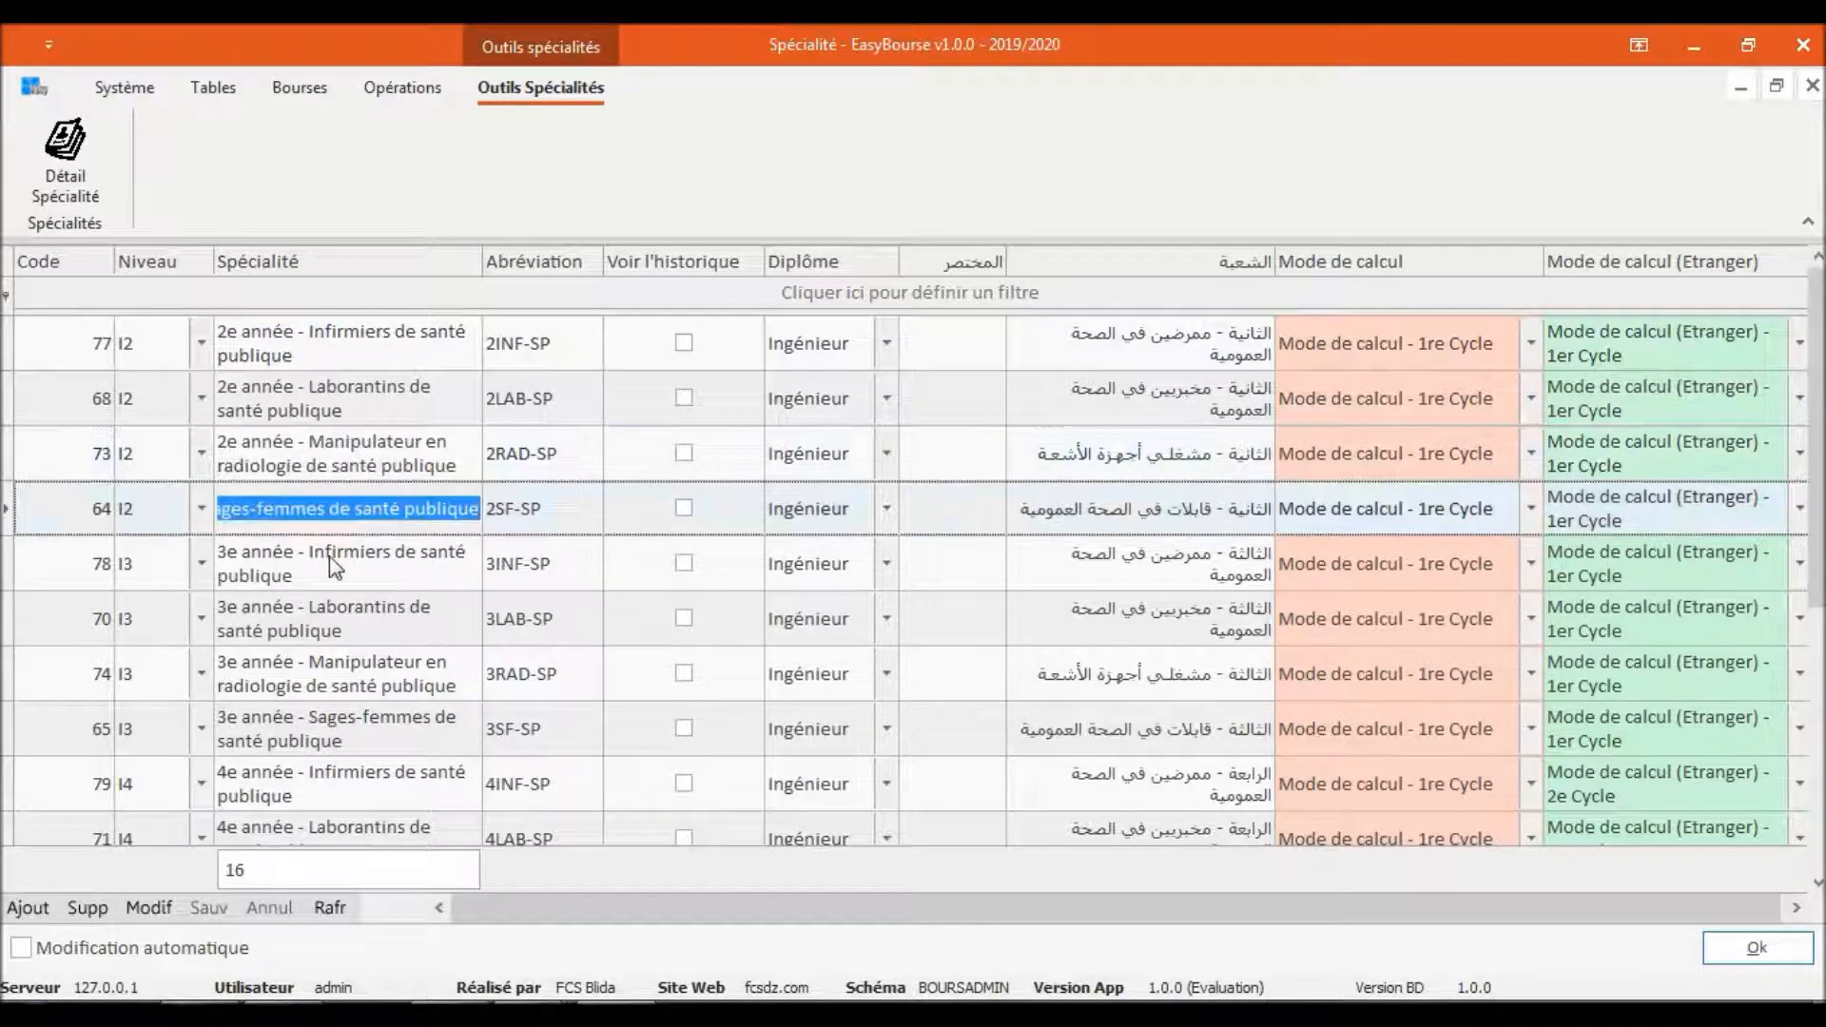
left_click(335, 567)
left_click(318, 622)
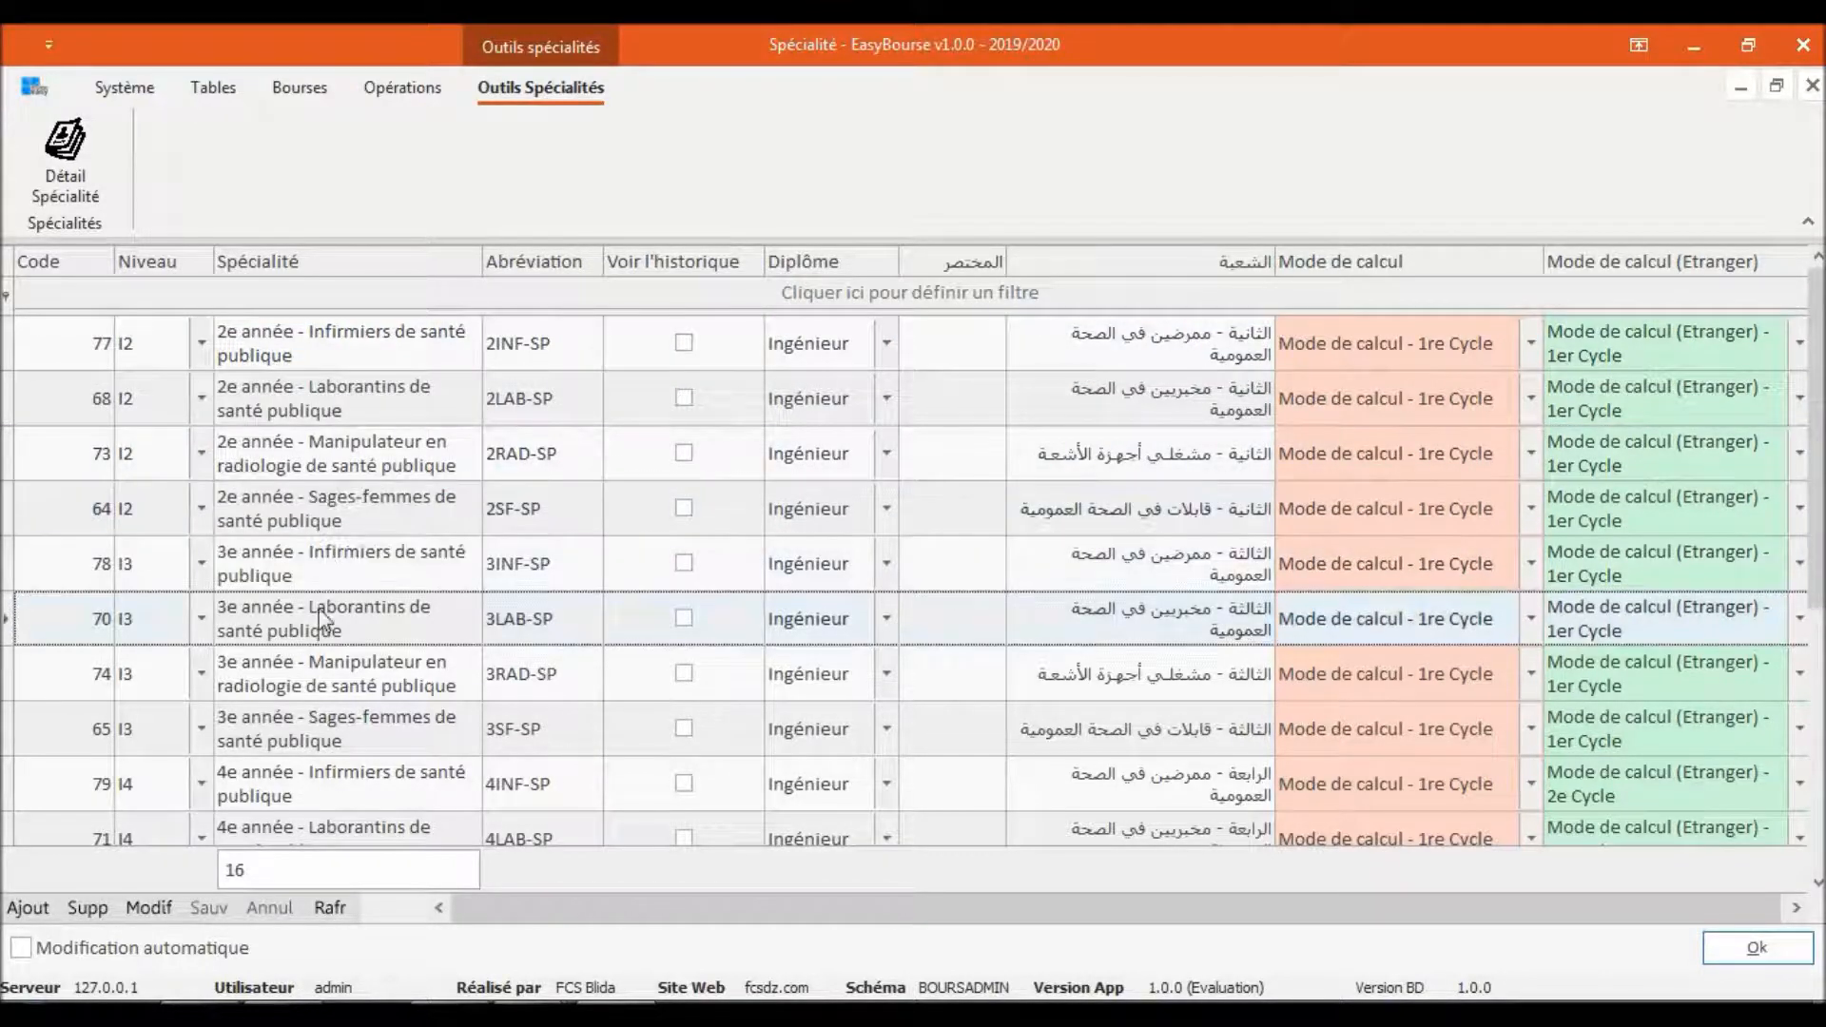
left_click(303, 677)
left_click(293, 730)
left_click(299, 740)
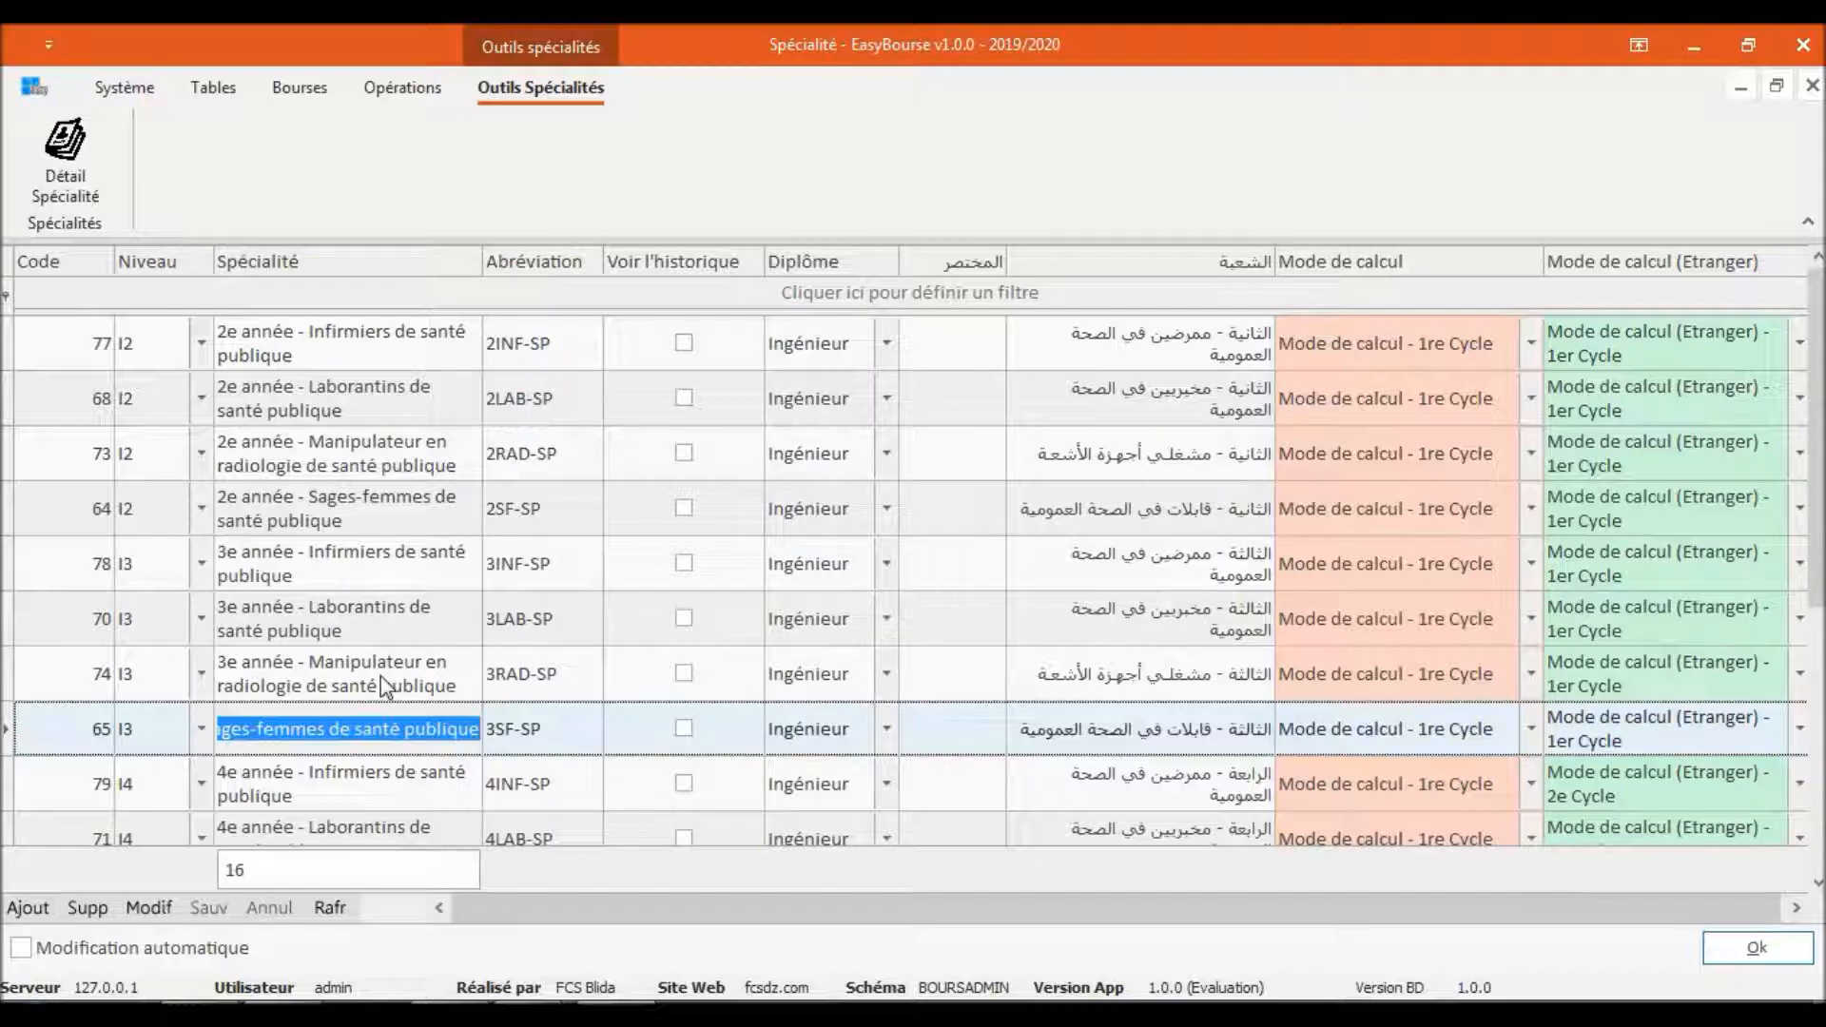
Examine the available choices for Mode de calcul and Mode de calcul (Etranger) on the 2e année - Infirmiers de santé publique speciality.
left_click(364, 359)
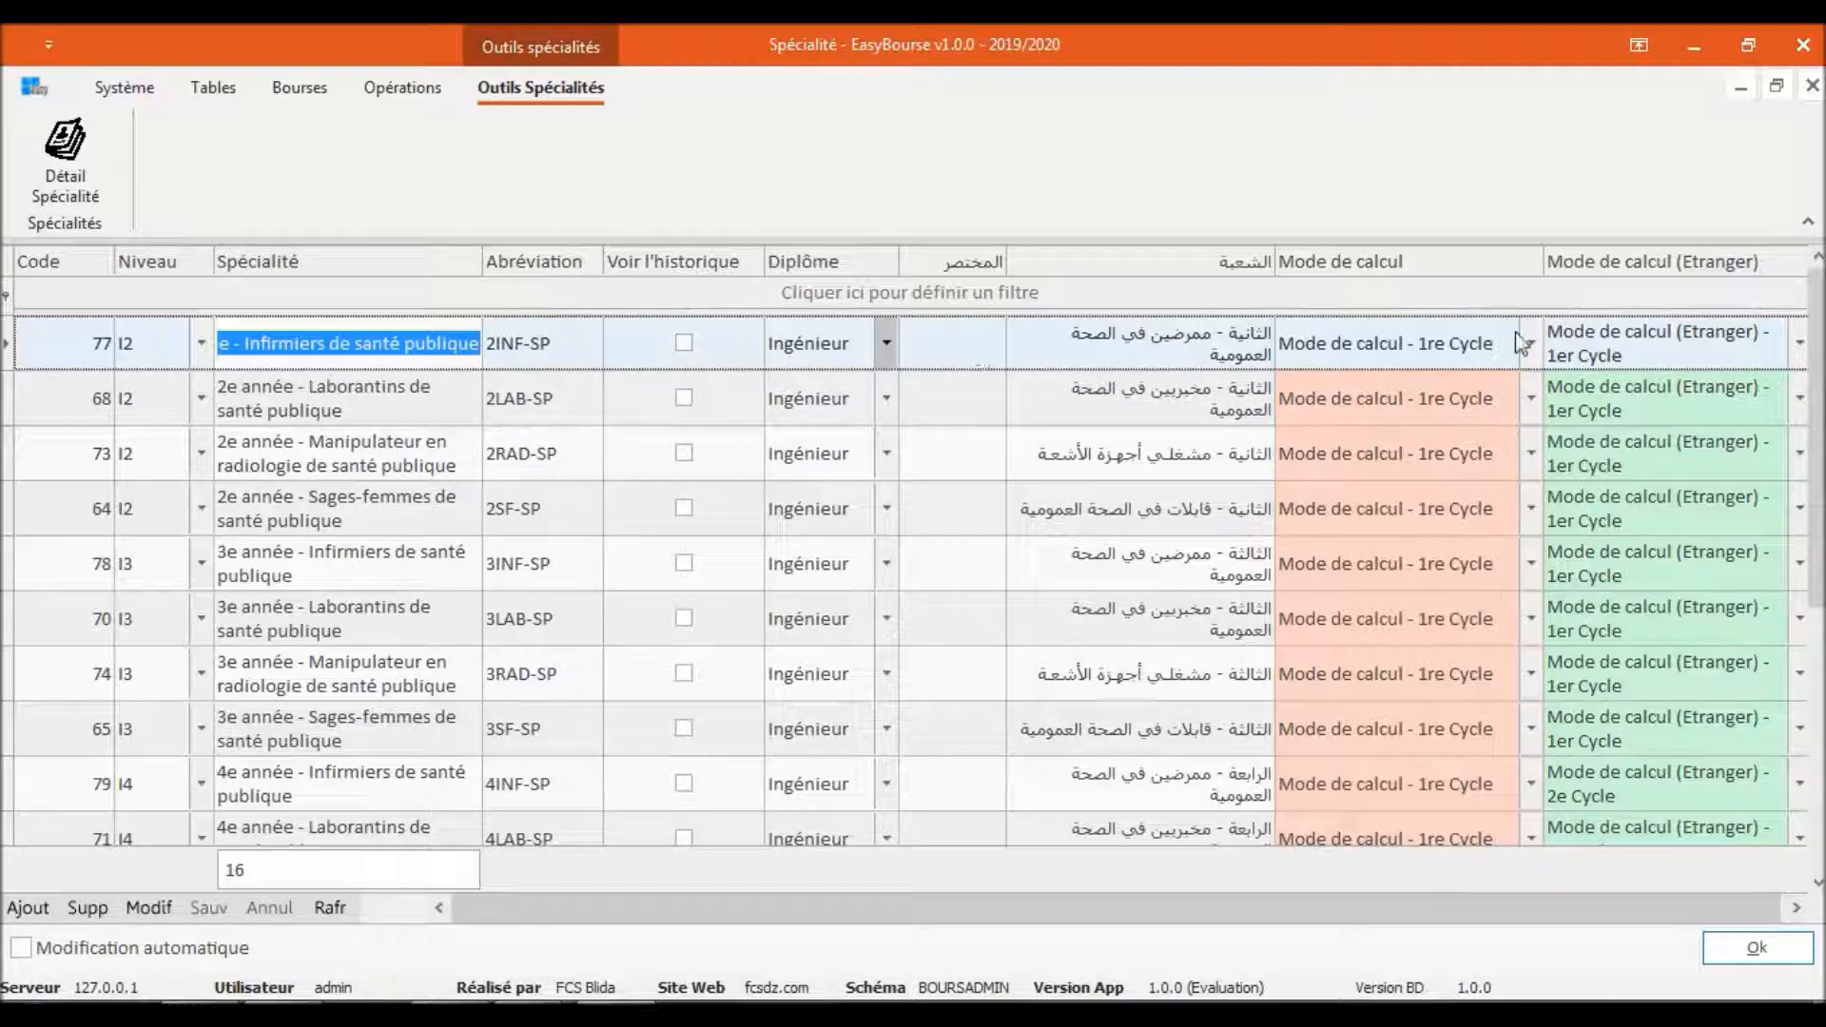
left_click(301, 347)
key("Home")
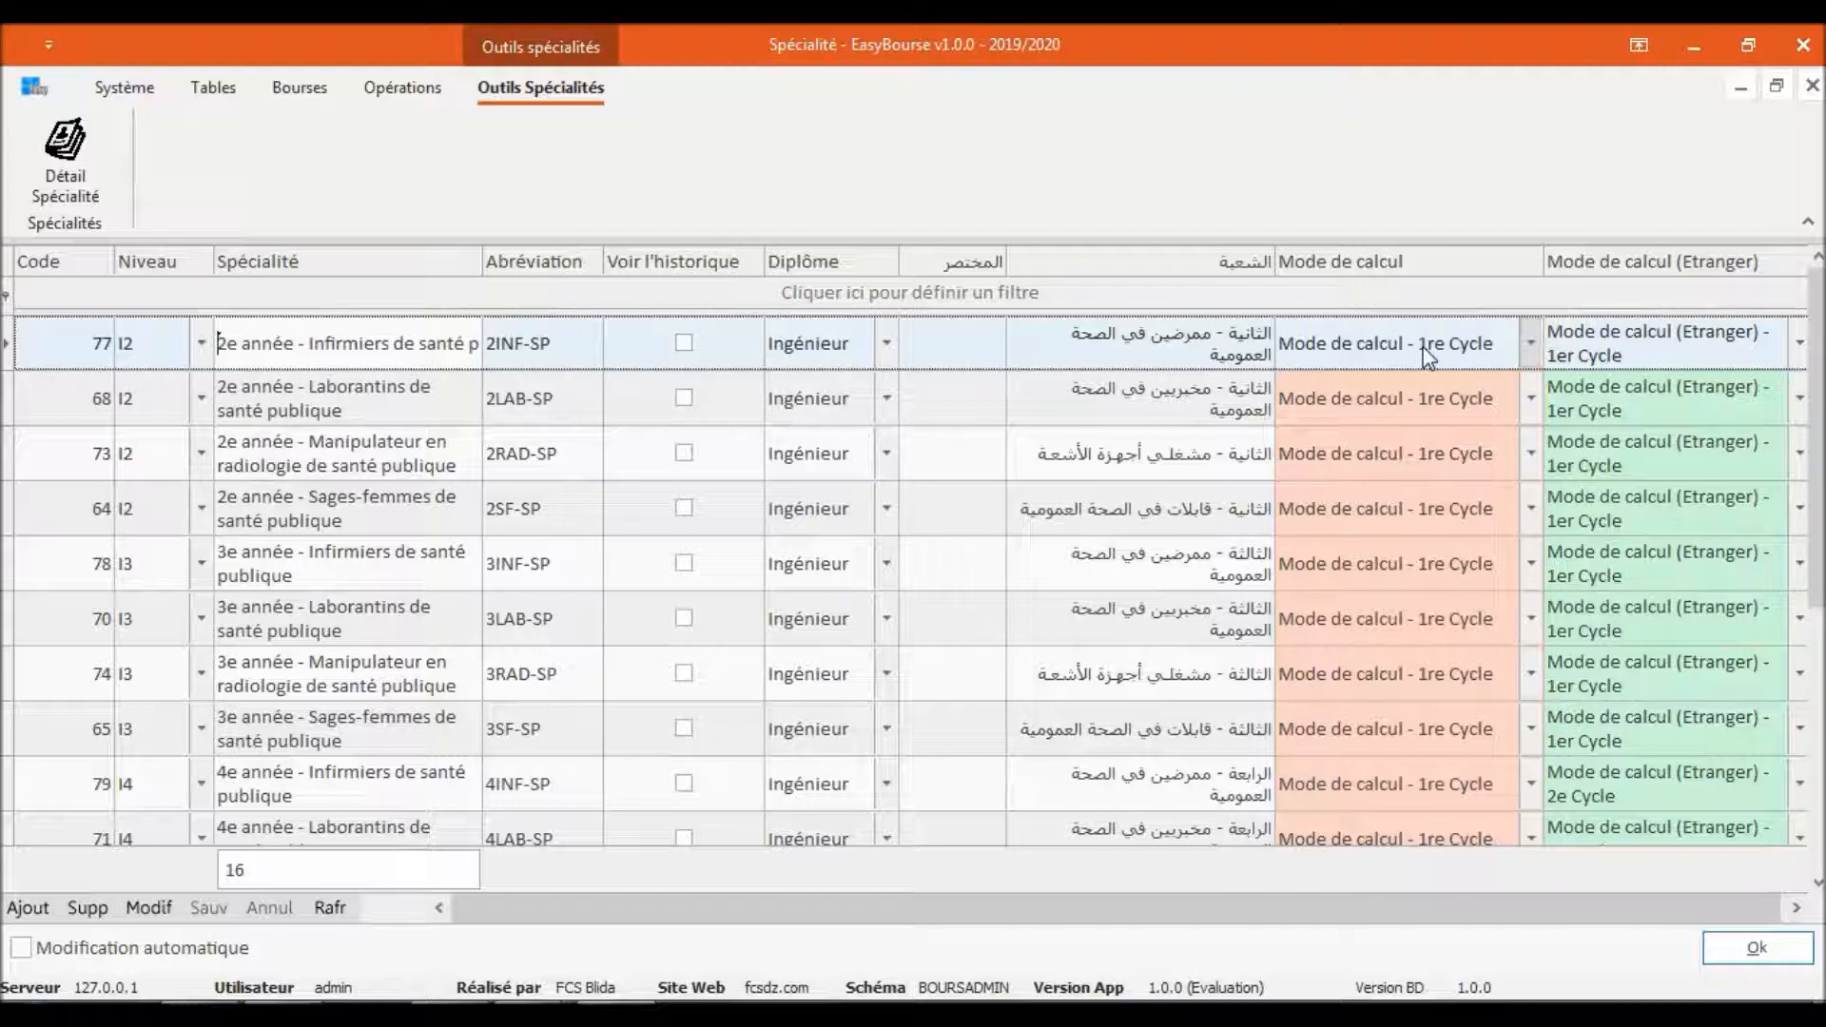
left_click(1531, 339)
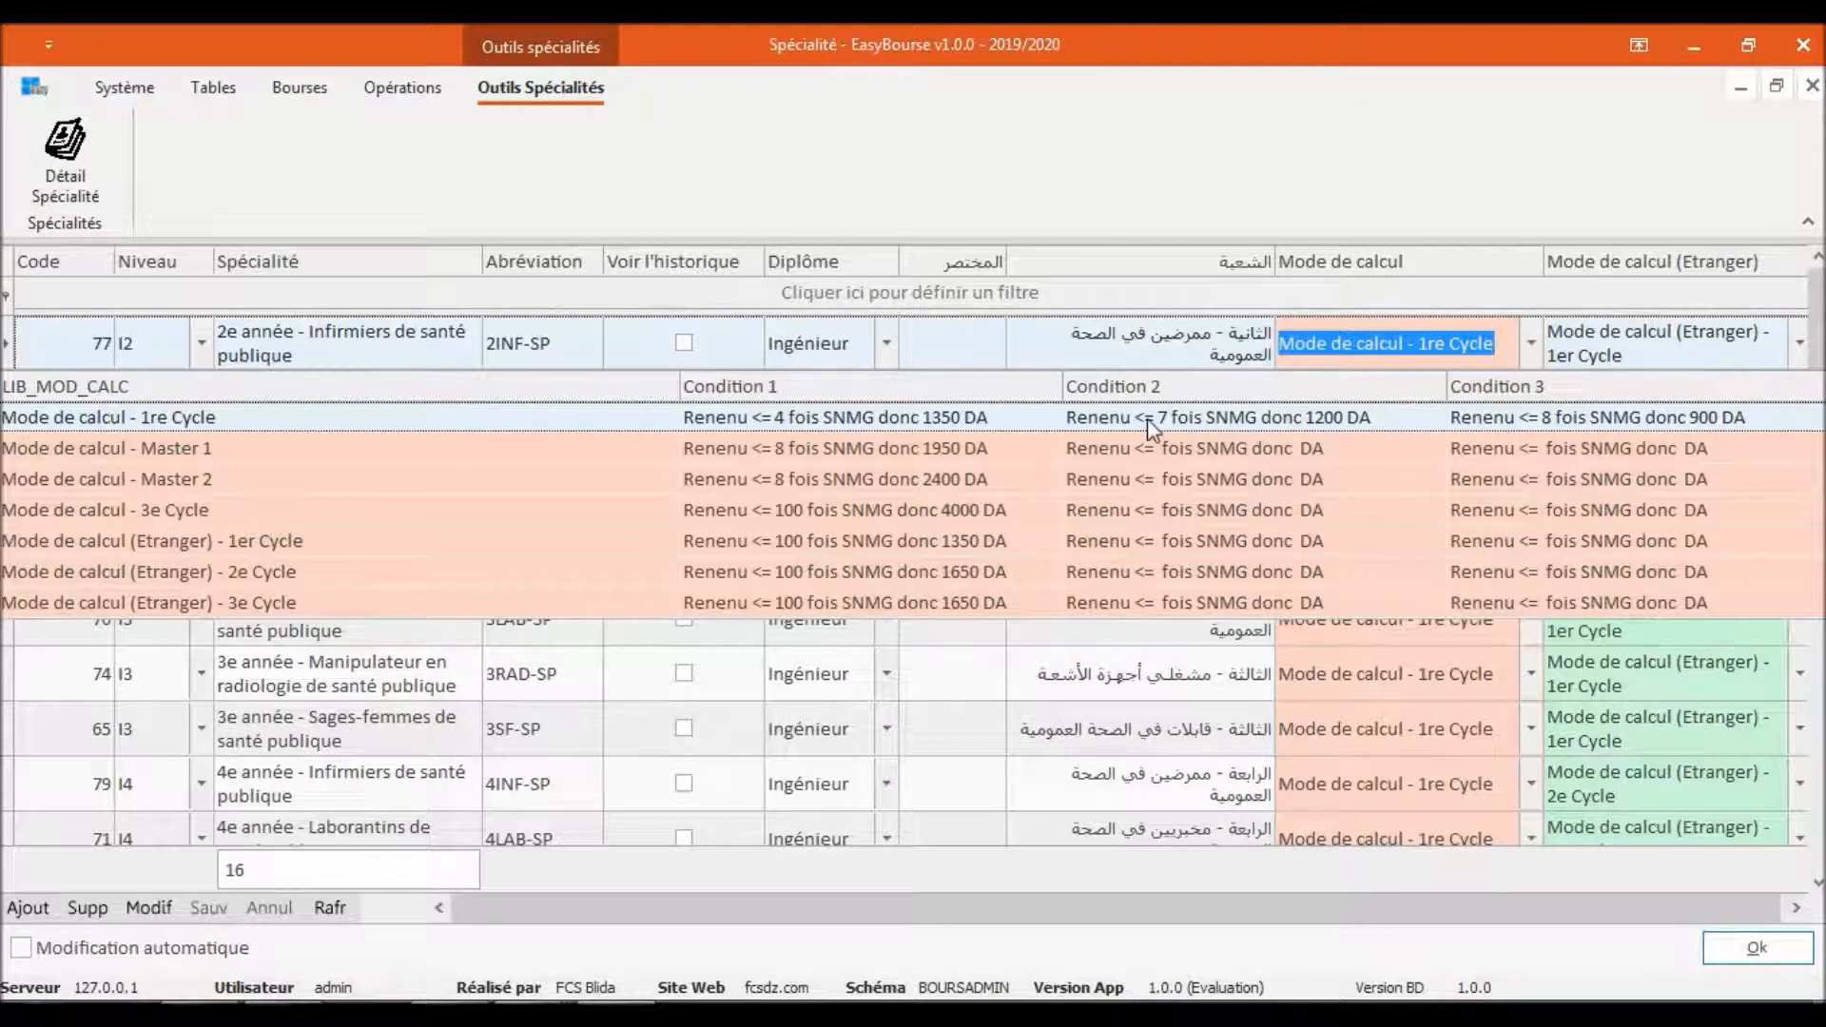
left_click(1371, 327)
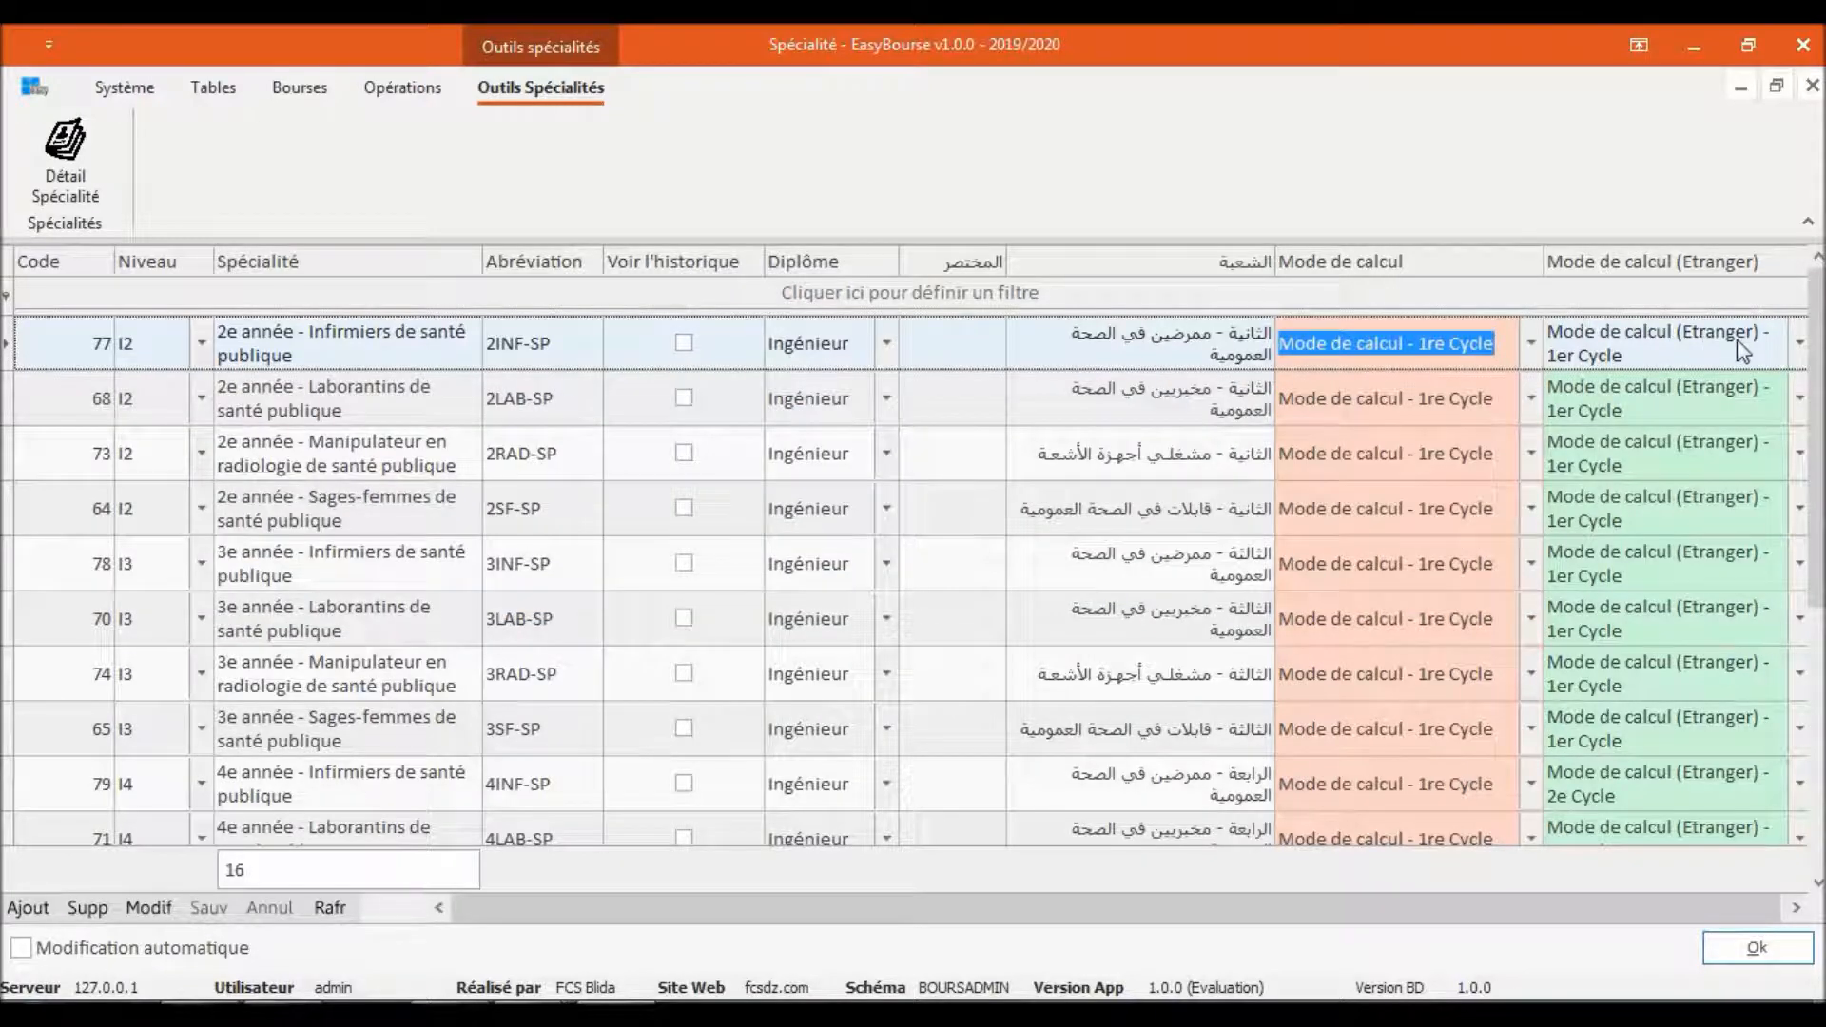
left_click(1799, 342)
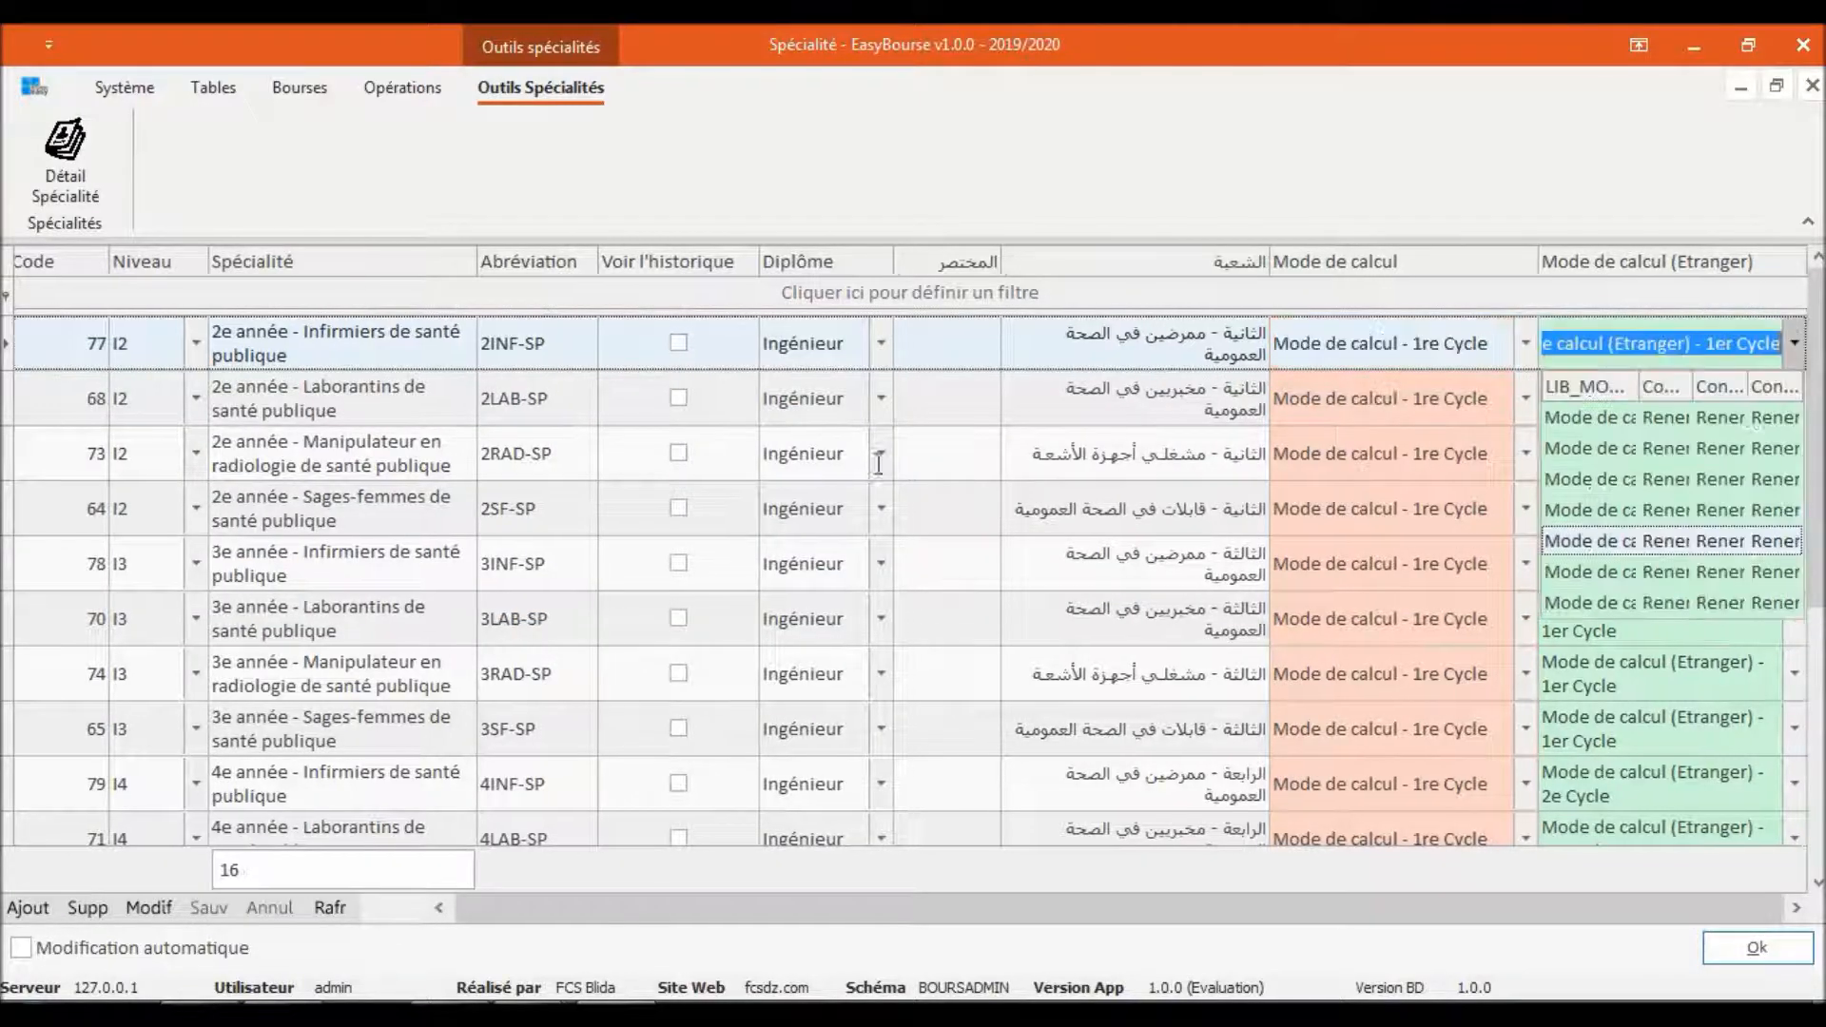
left_click(1796, 345)
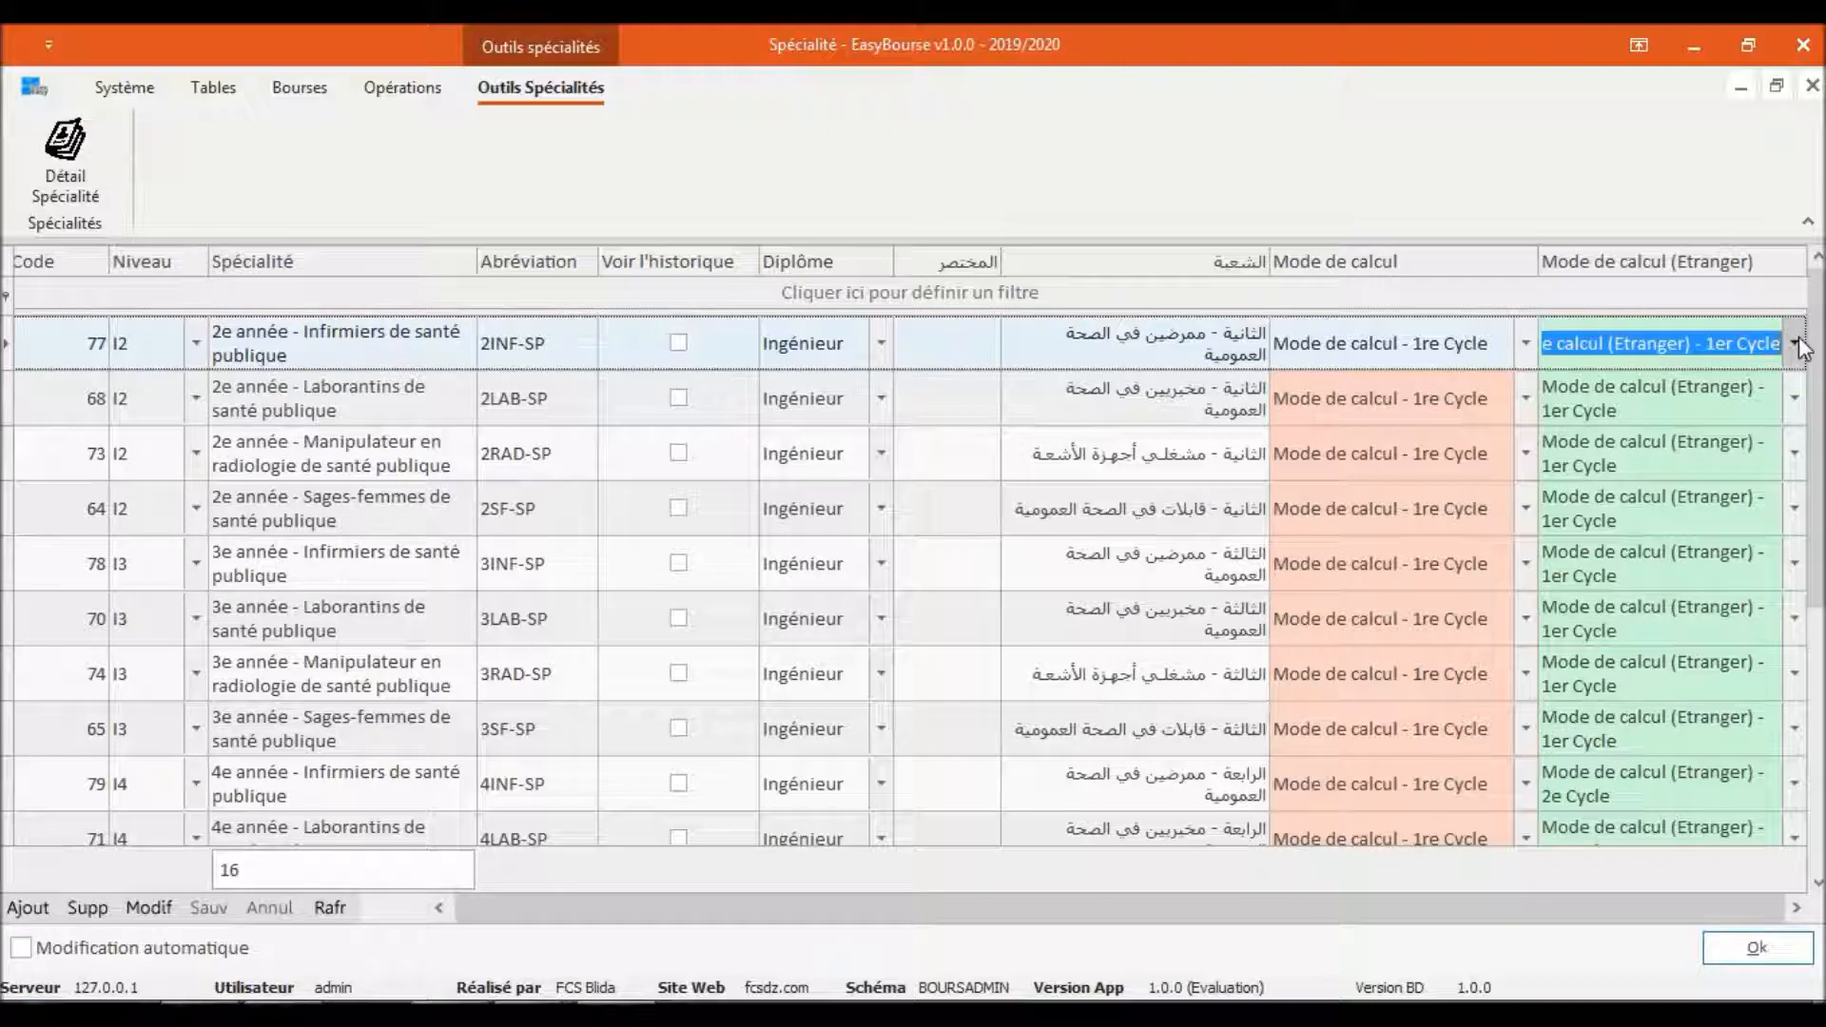
Look over the 2e année specialities in the table, including the Voir l'historique option for the Laborantins and Infirmiers rows.
left_click(314, 423)
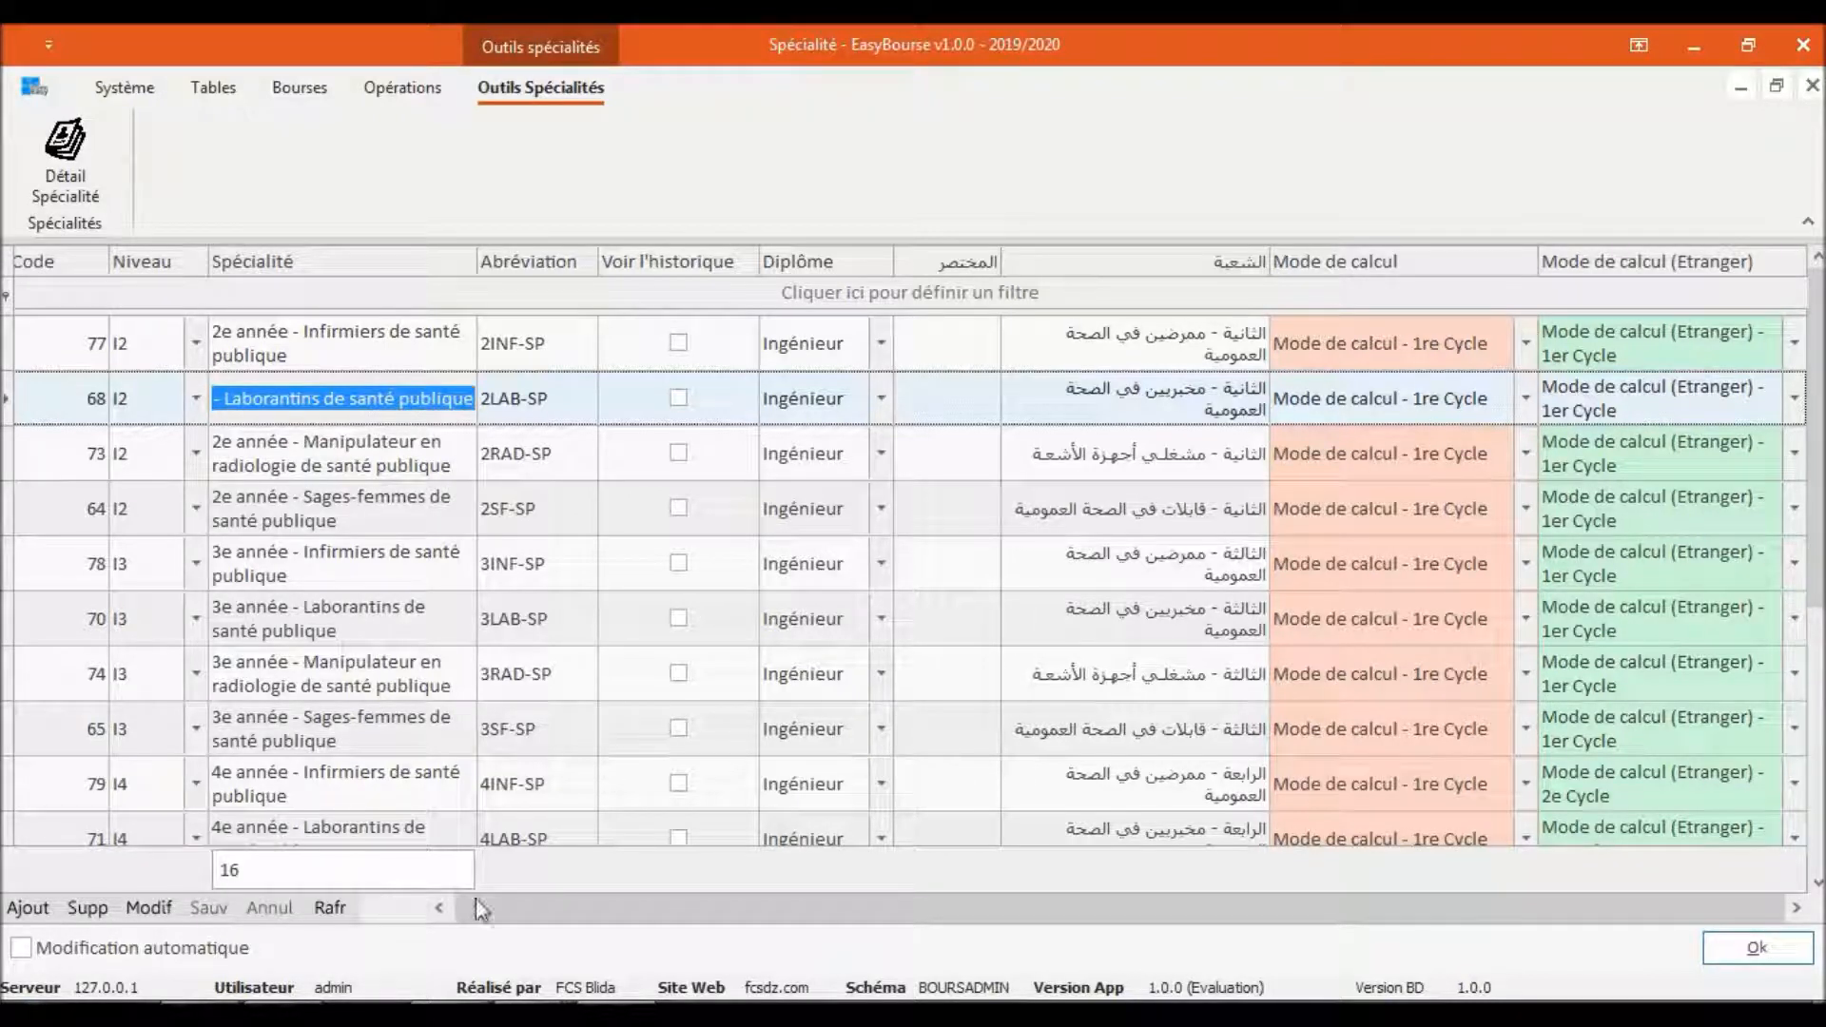
left_click(440, 908)
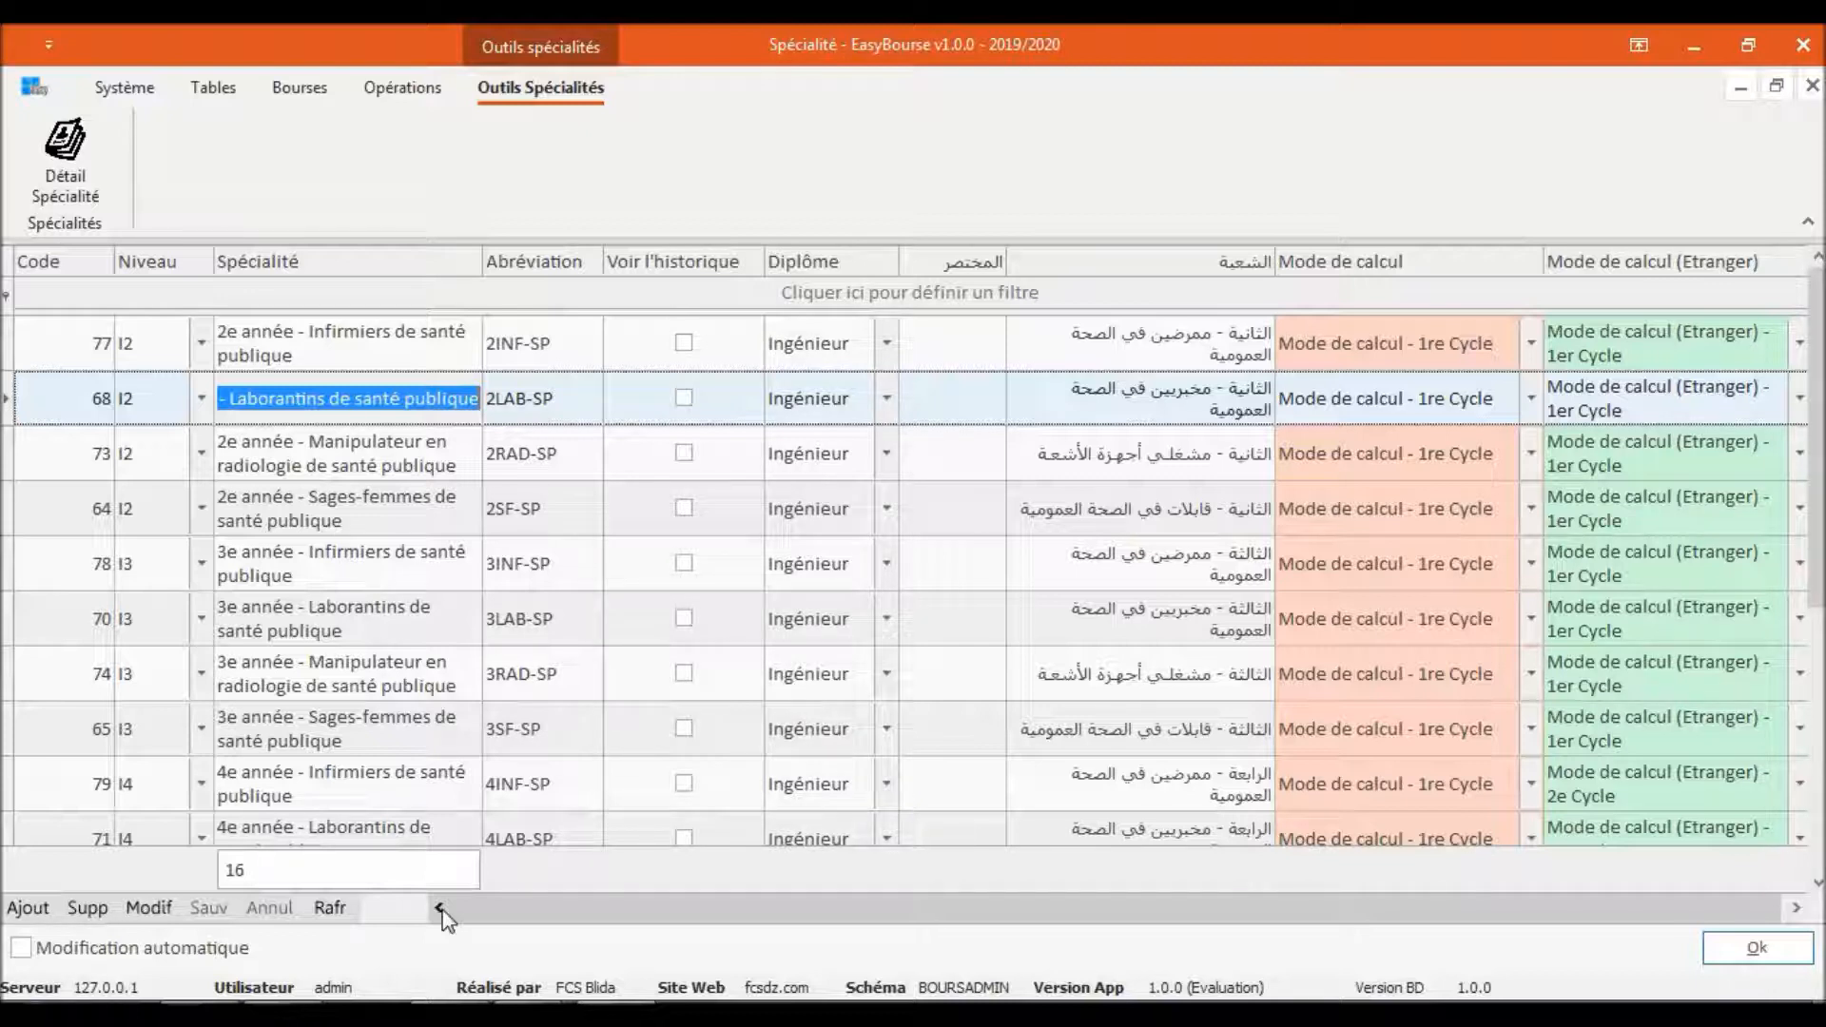
left_click(372, 363)
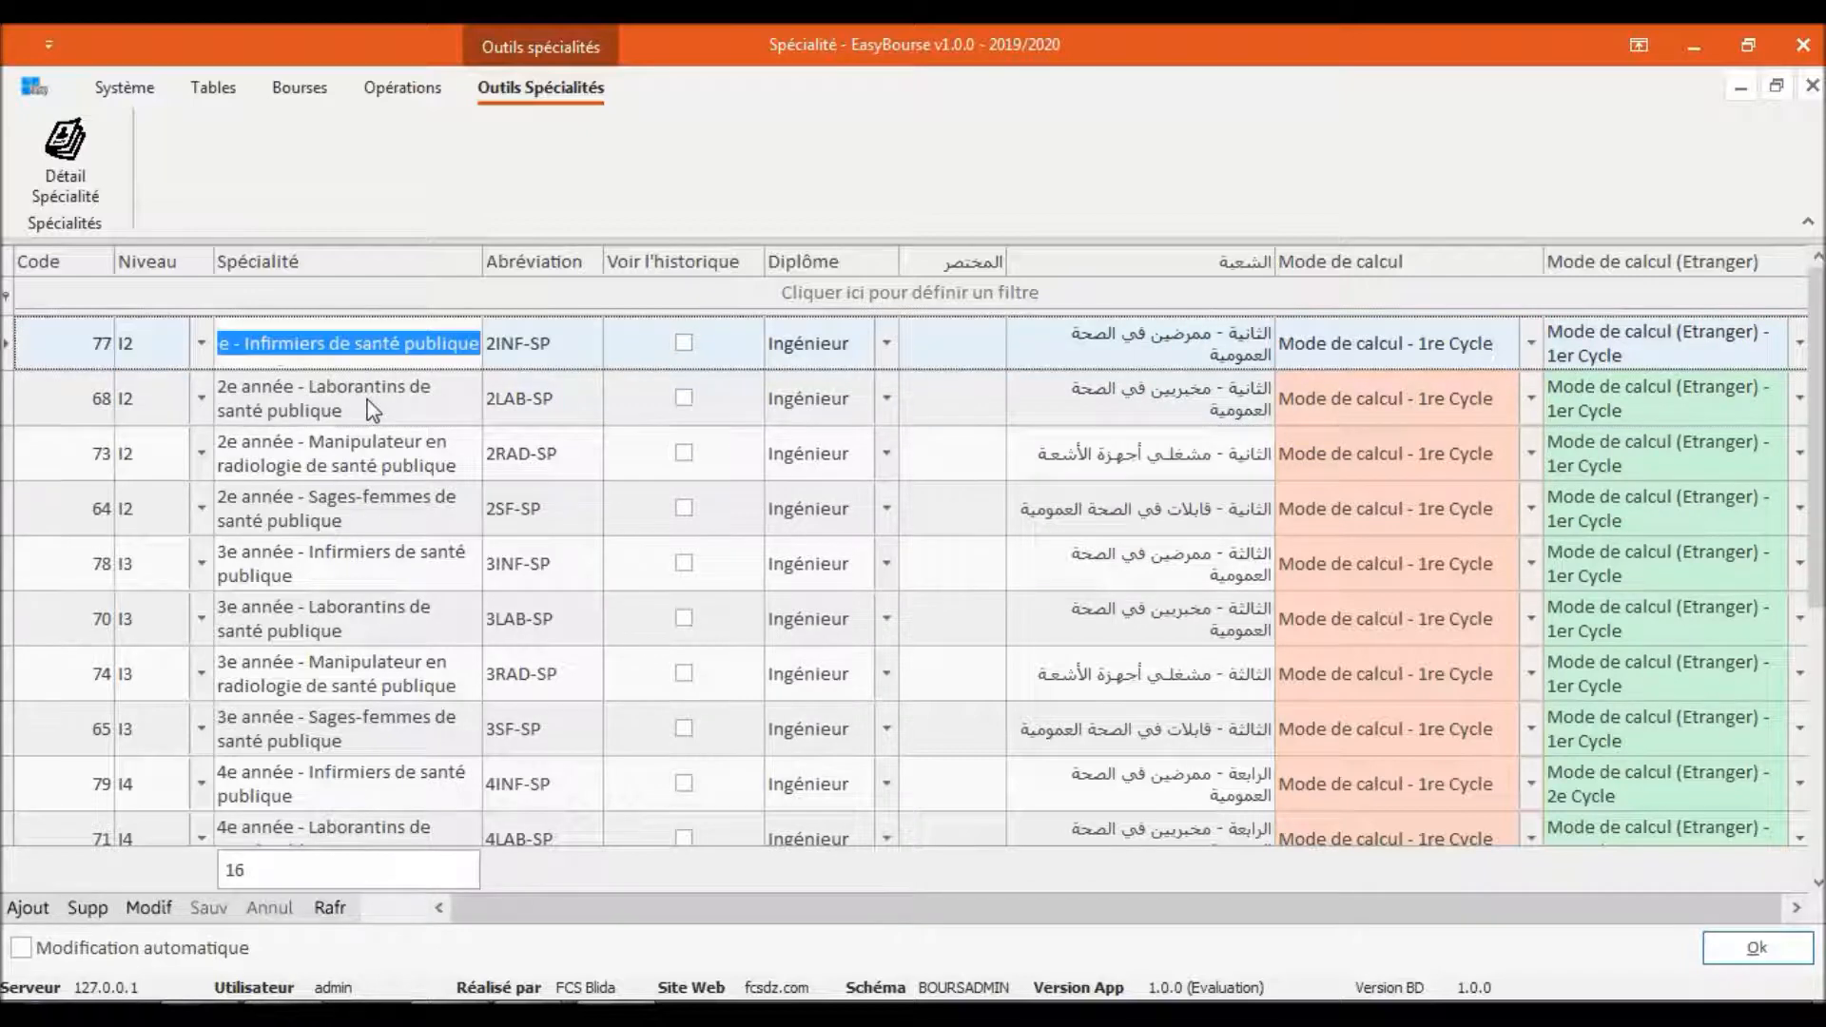
left_click(359, 473)
left_click(357, 483)
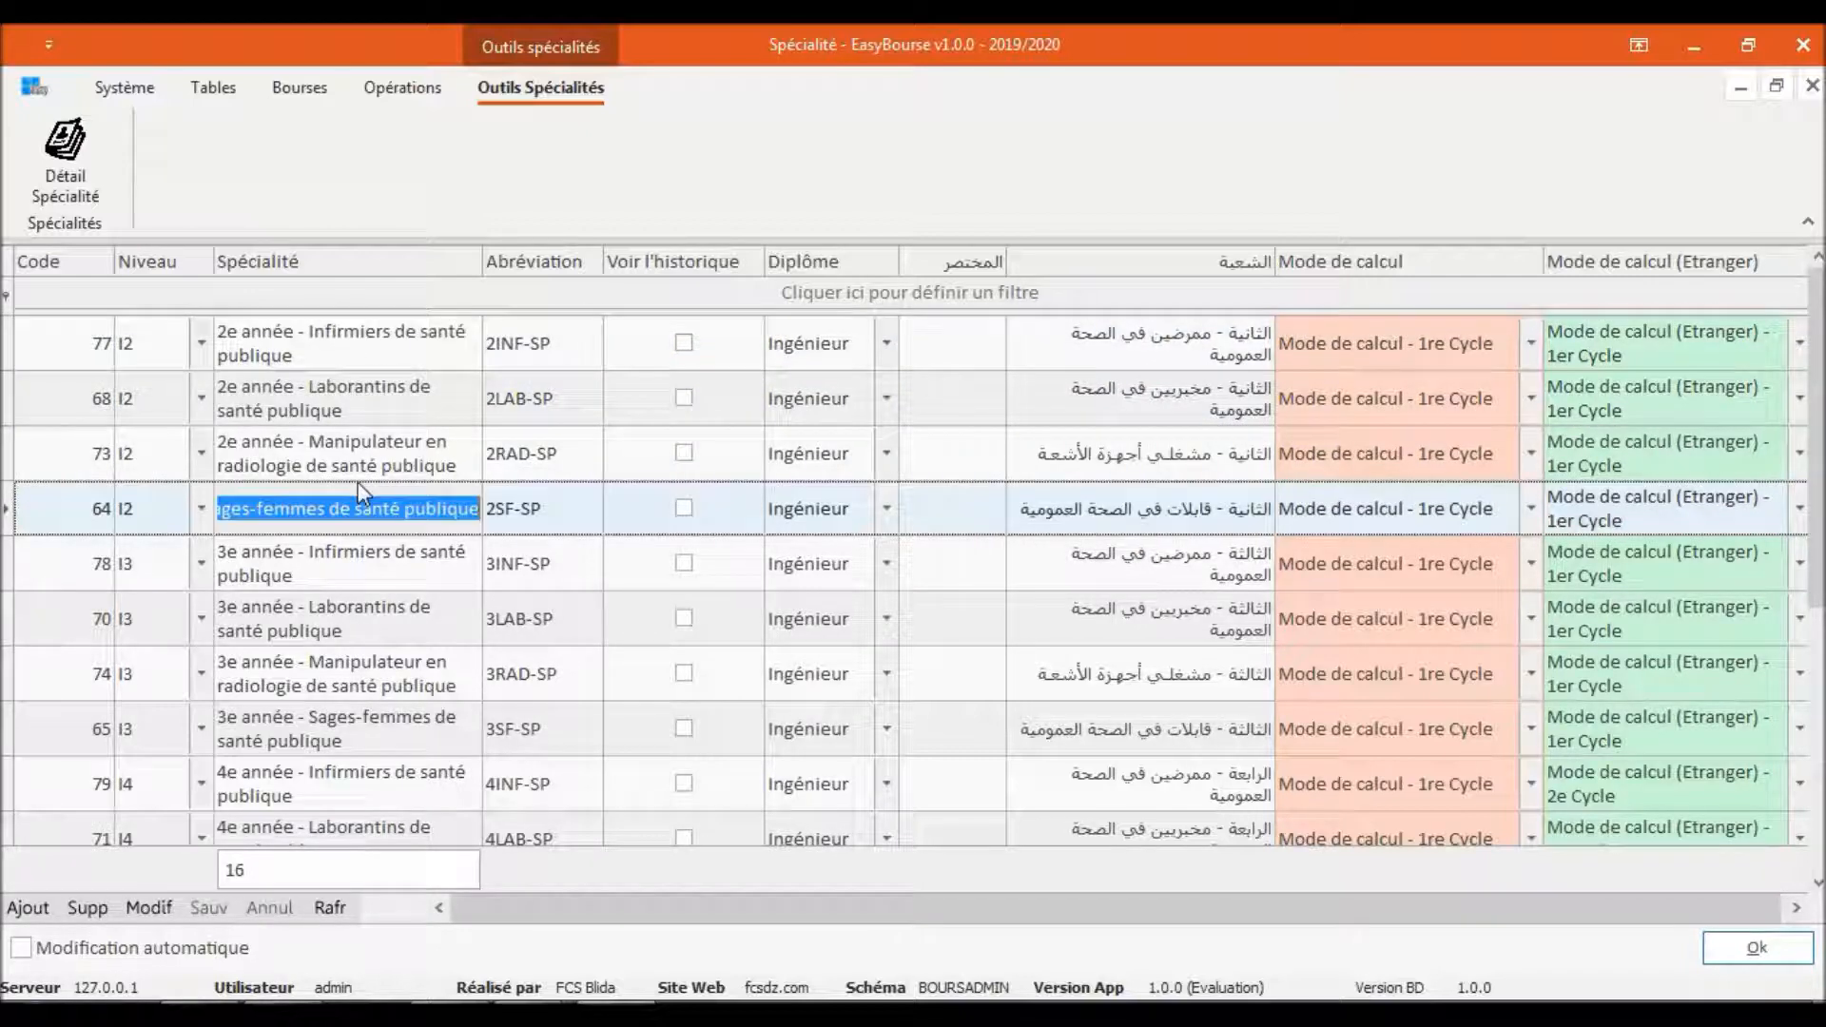
left_click(364, 356)
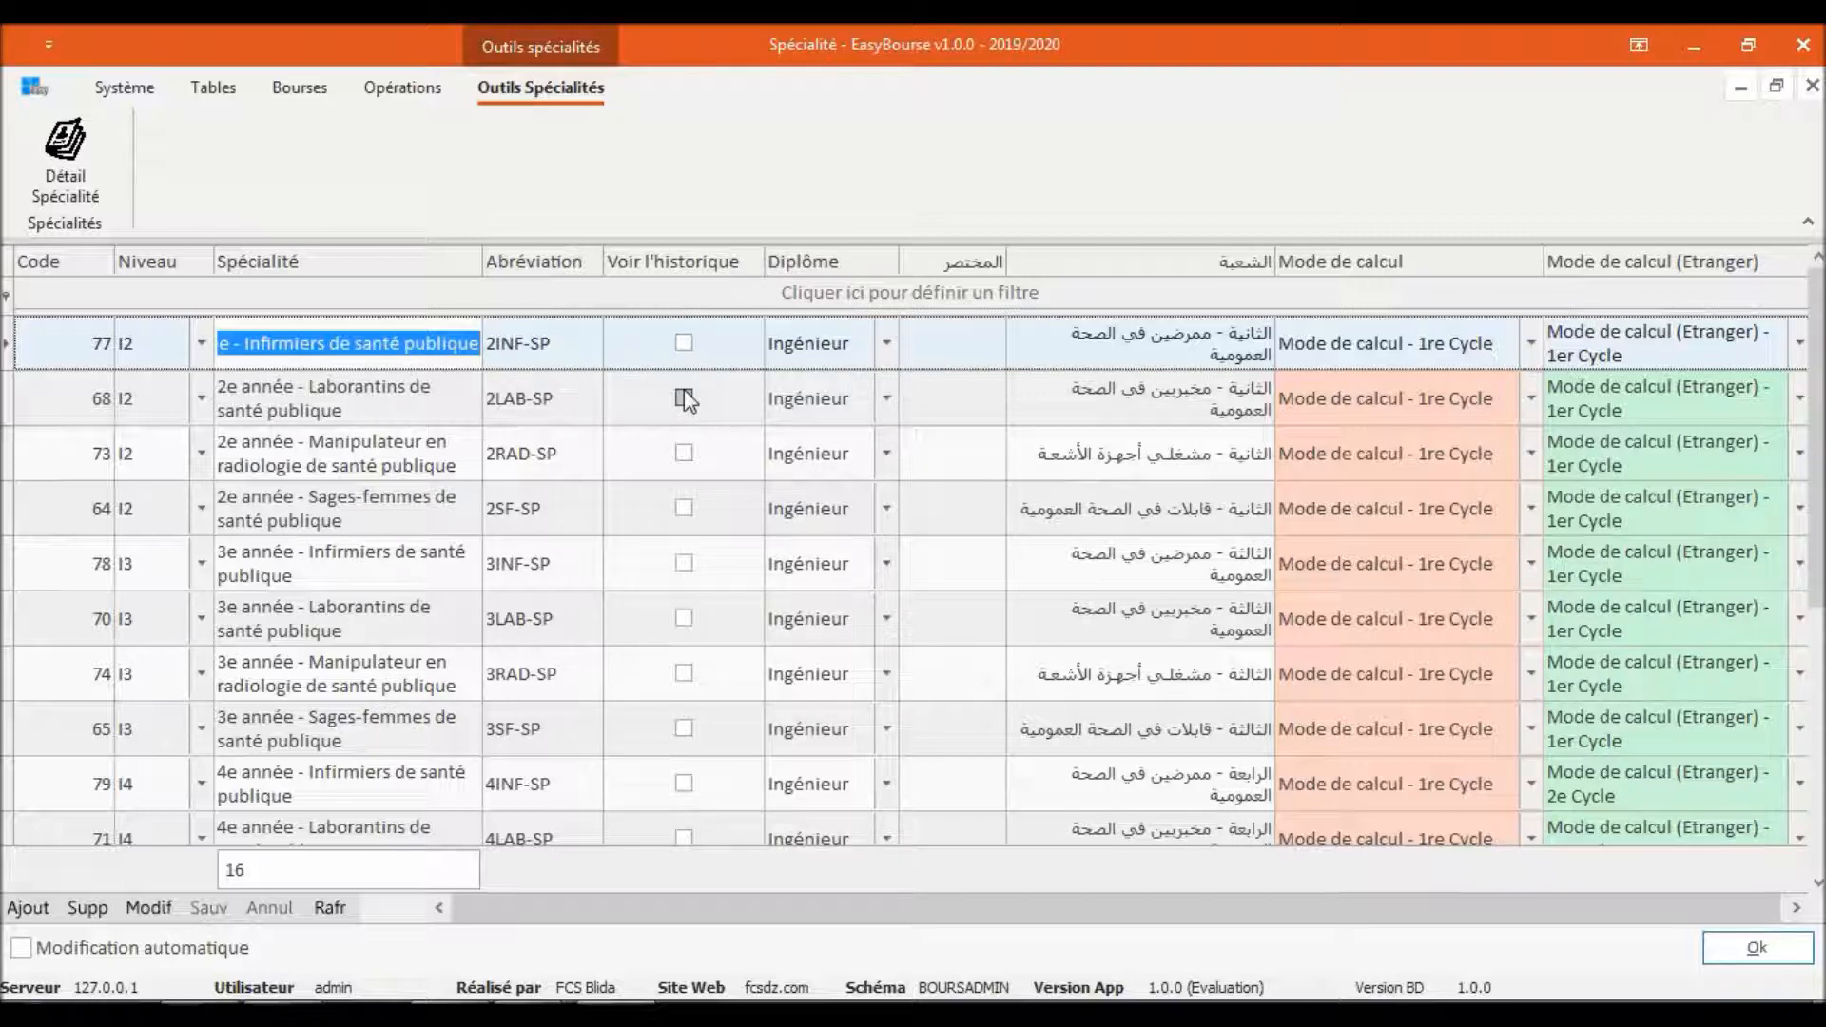
left_click(684, 399)
left_click(682, 345)
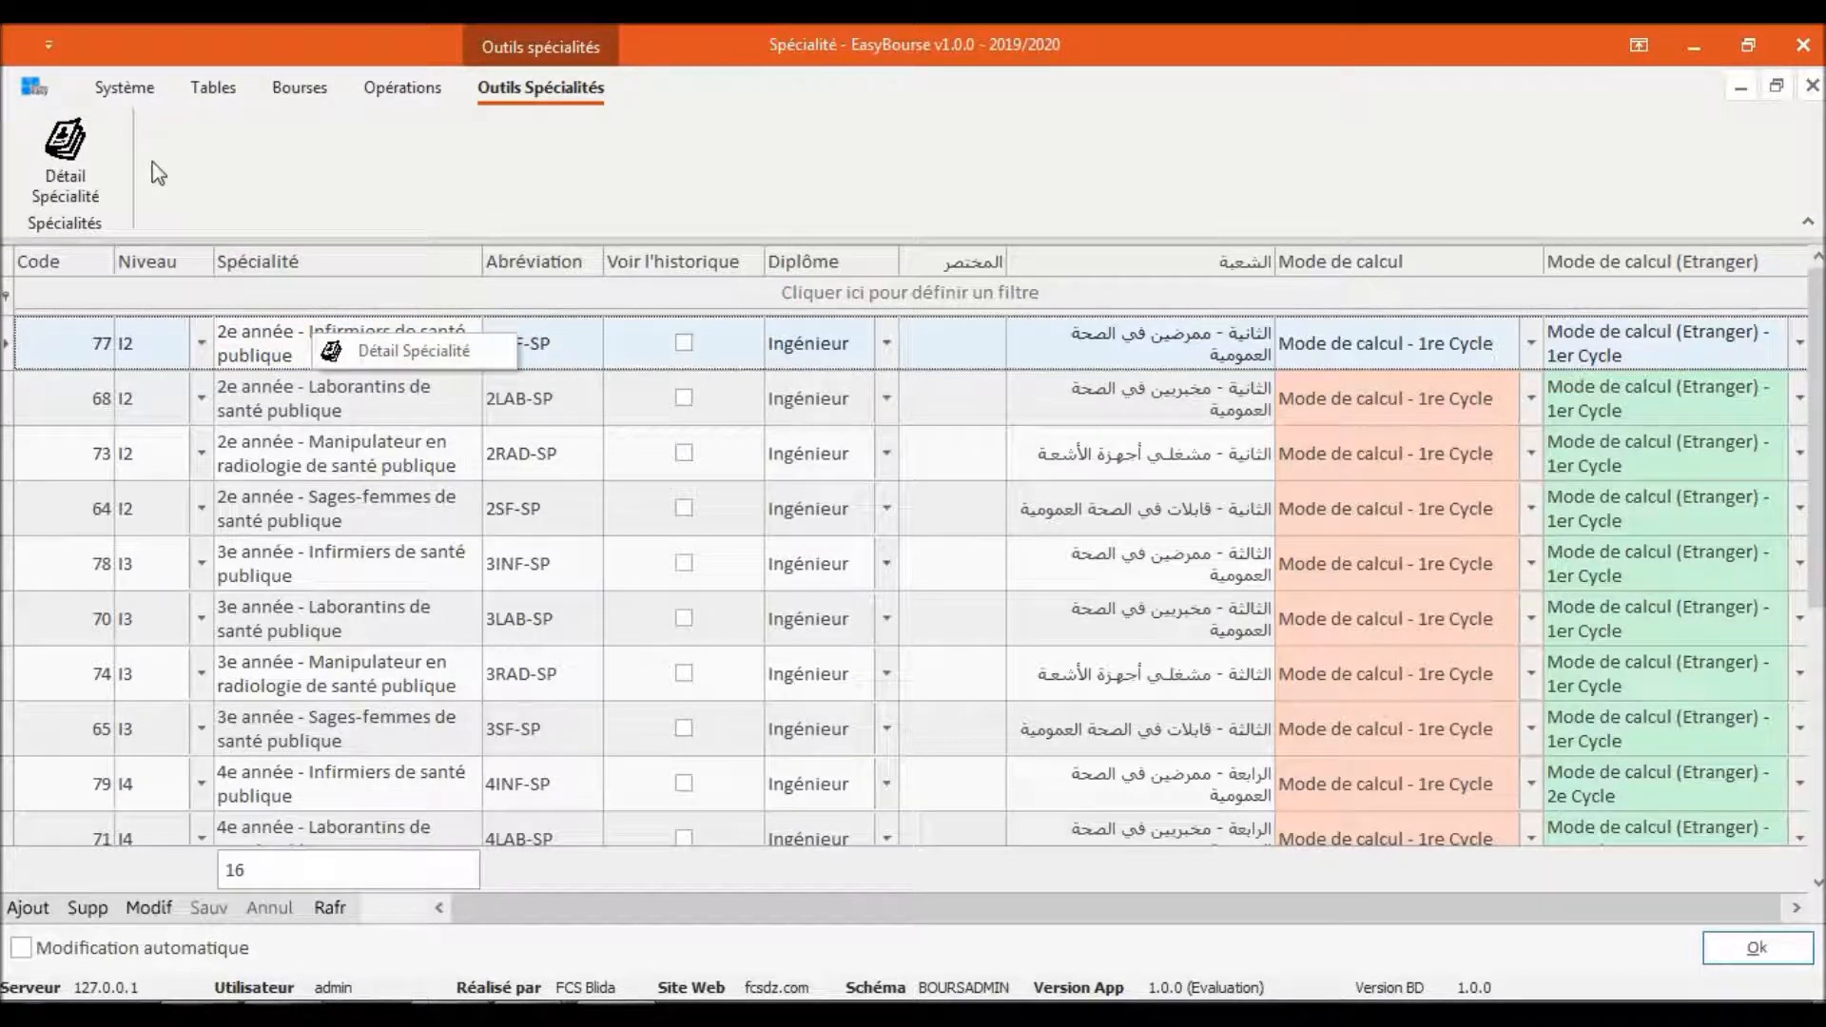
View the detail form of the 2e année - Infirmiers de santé publique speciality, and close it and the Spécialité table.
left_click(89, 157)
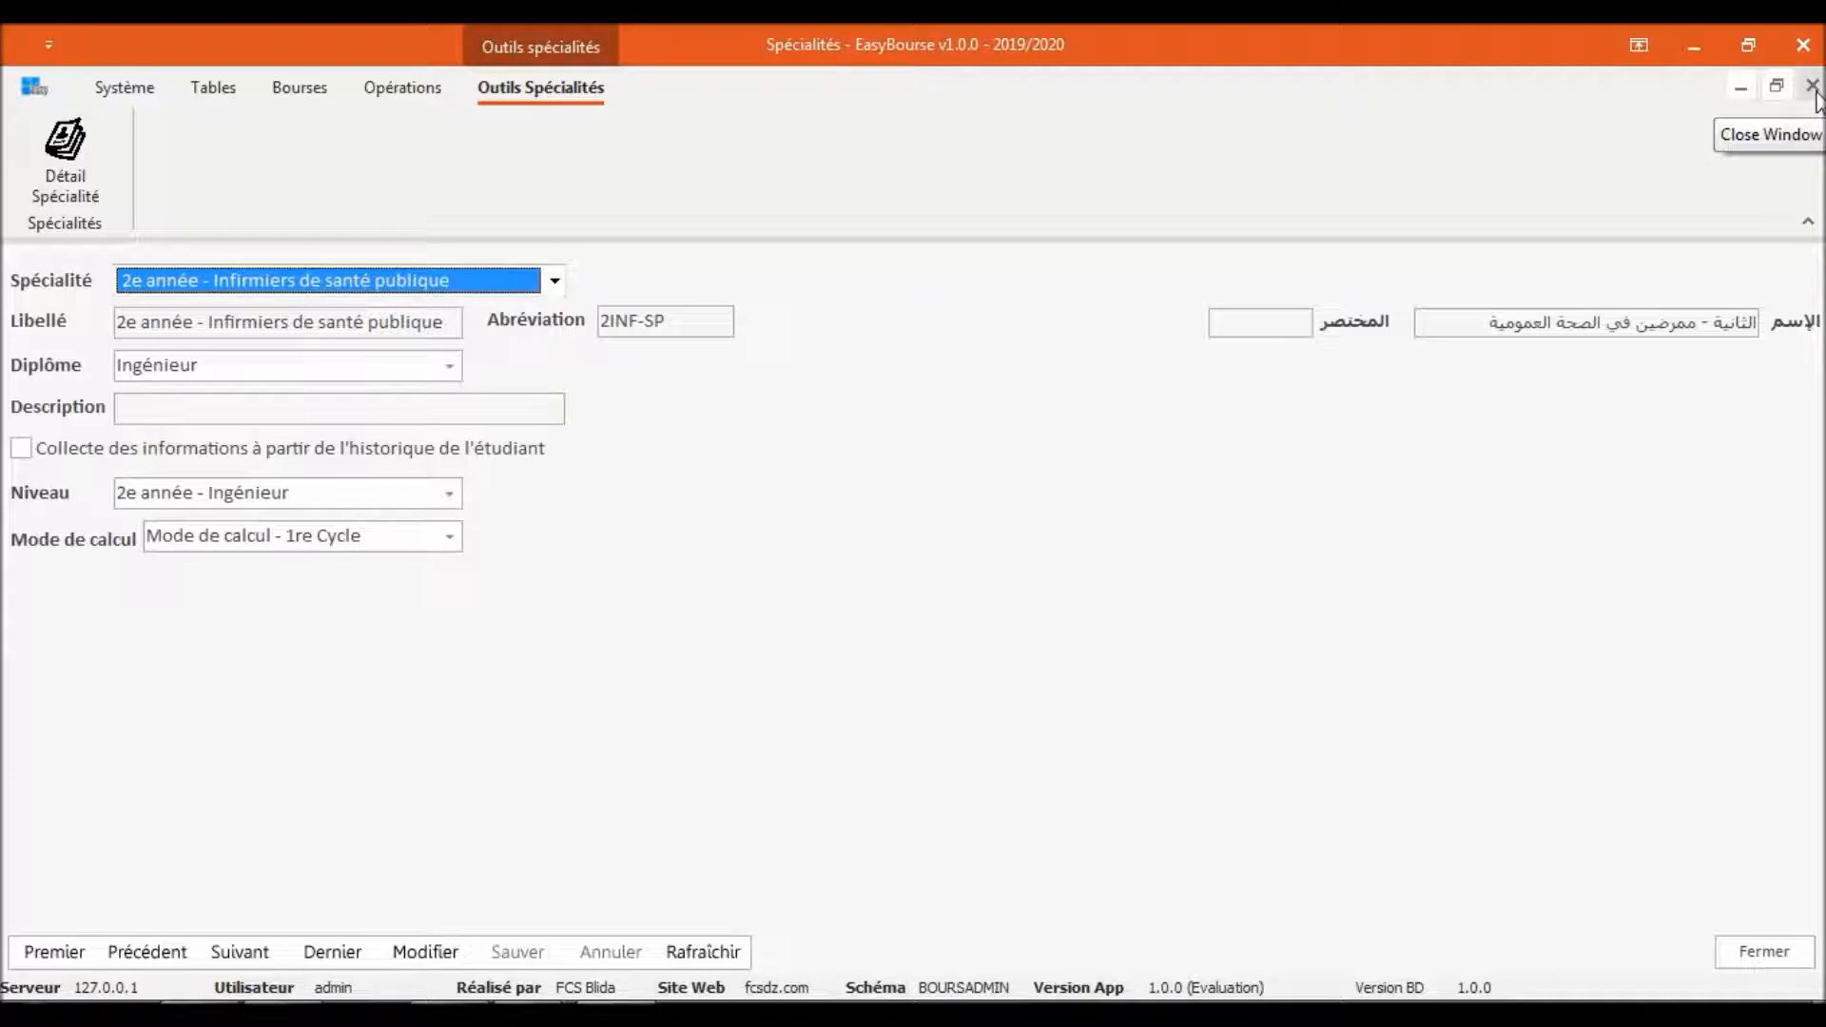
left_click(1812, 87)
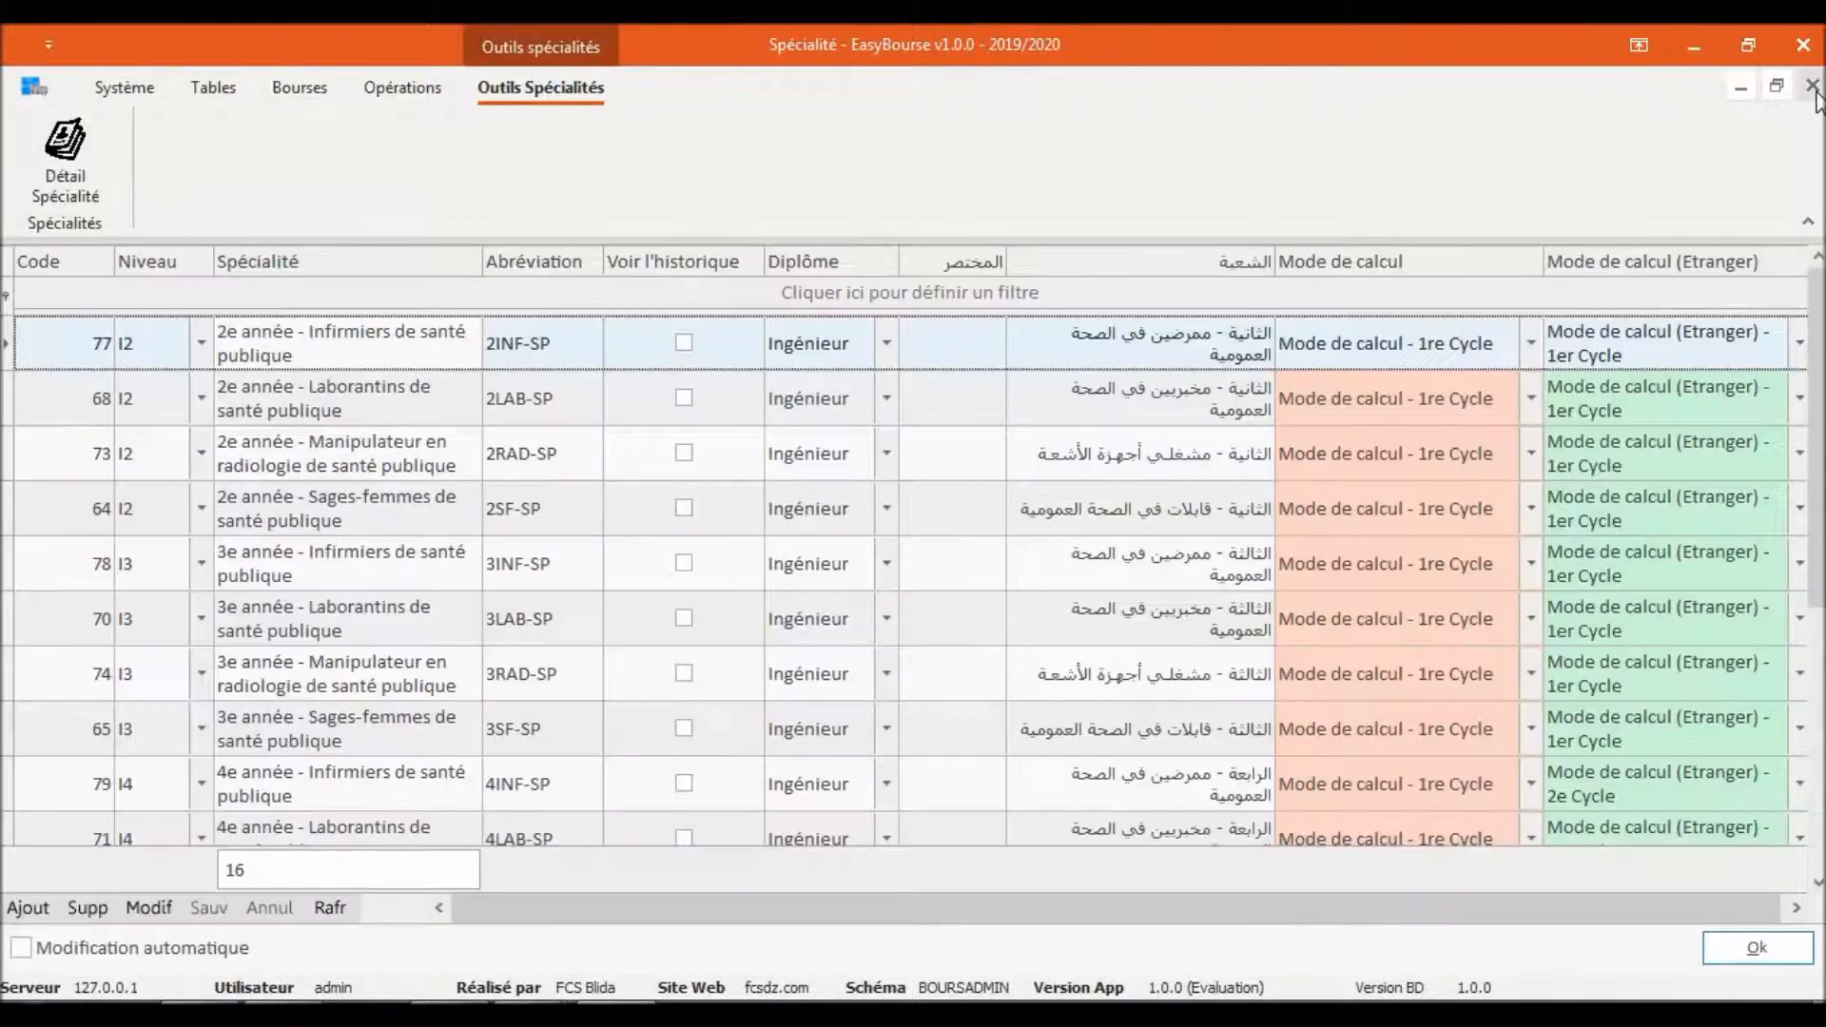
left_click(1811, 87)
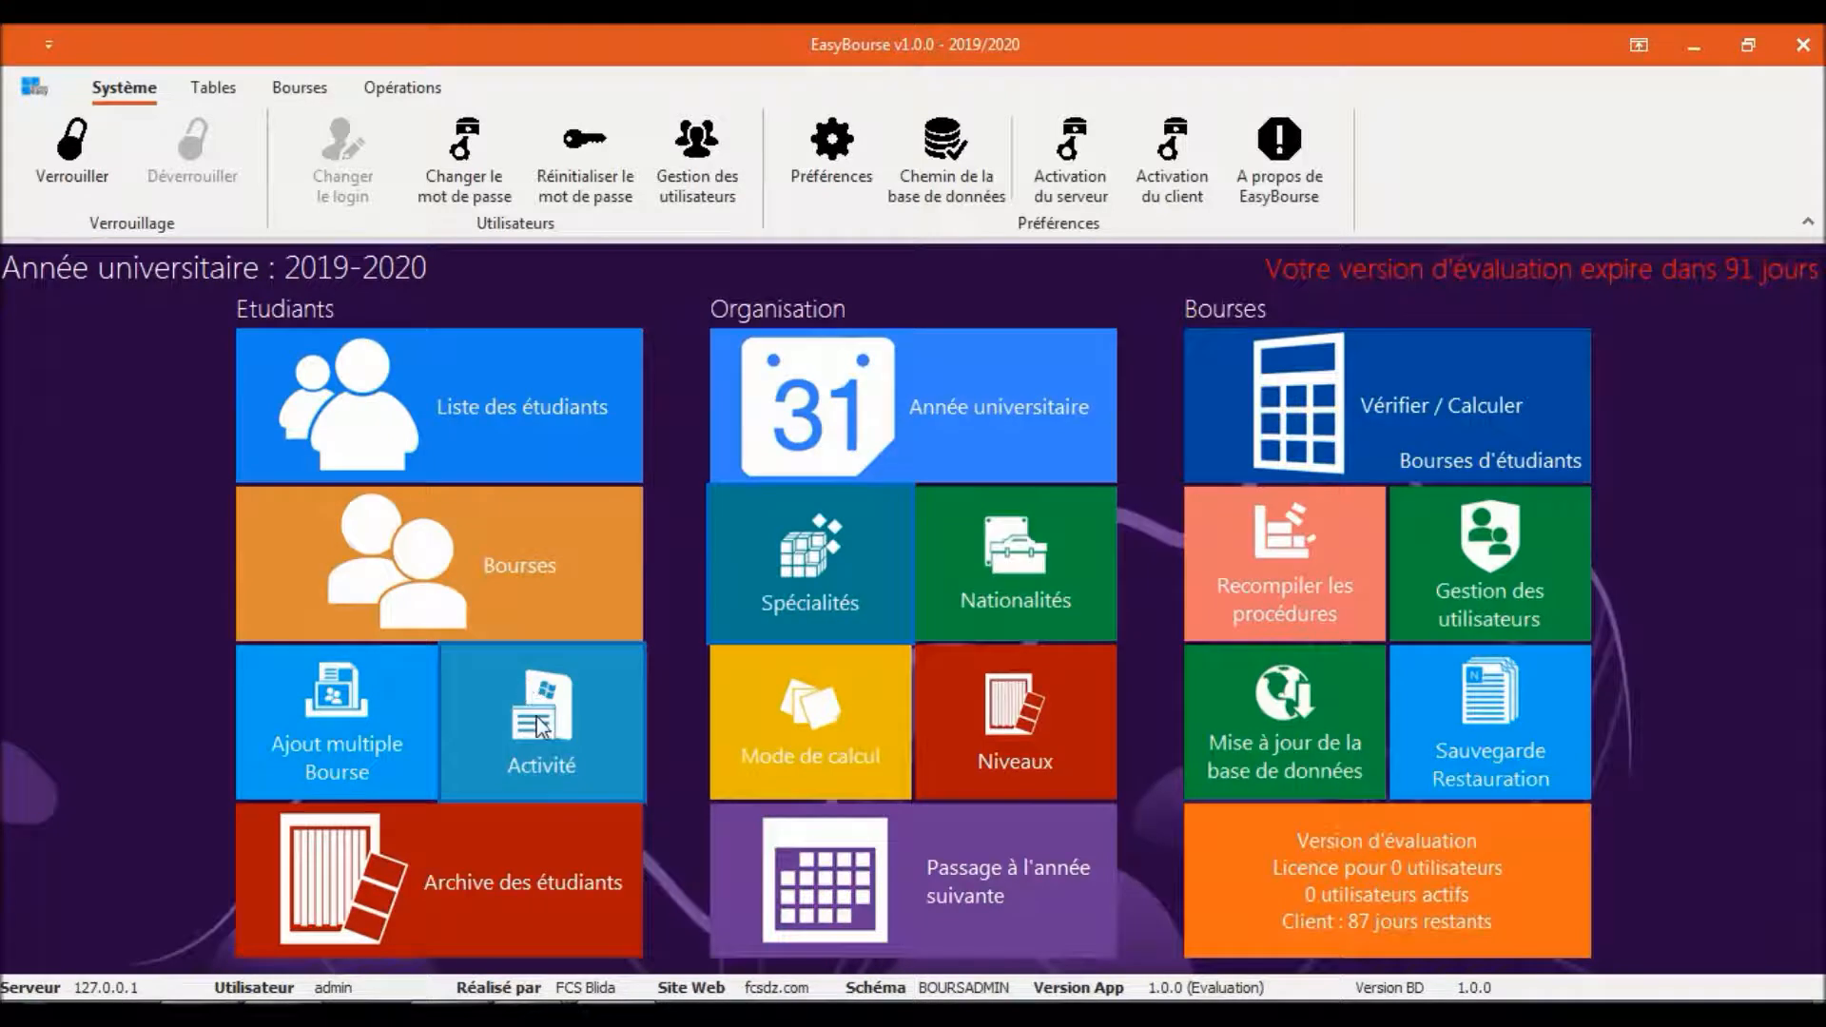
Open the Activité list, examine which activities have Bourse auto enabled, and close the list.
left_click(542, 728)
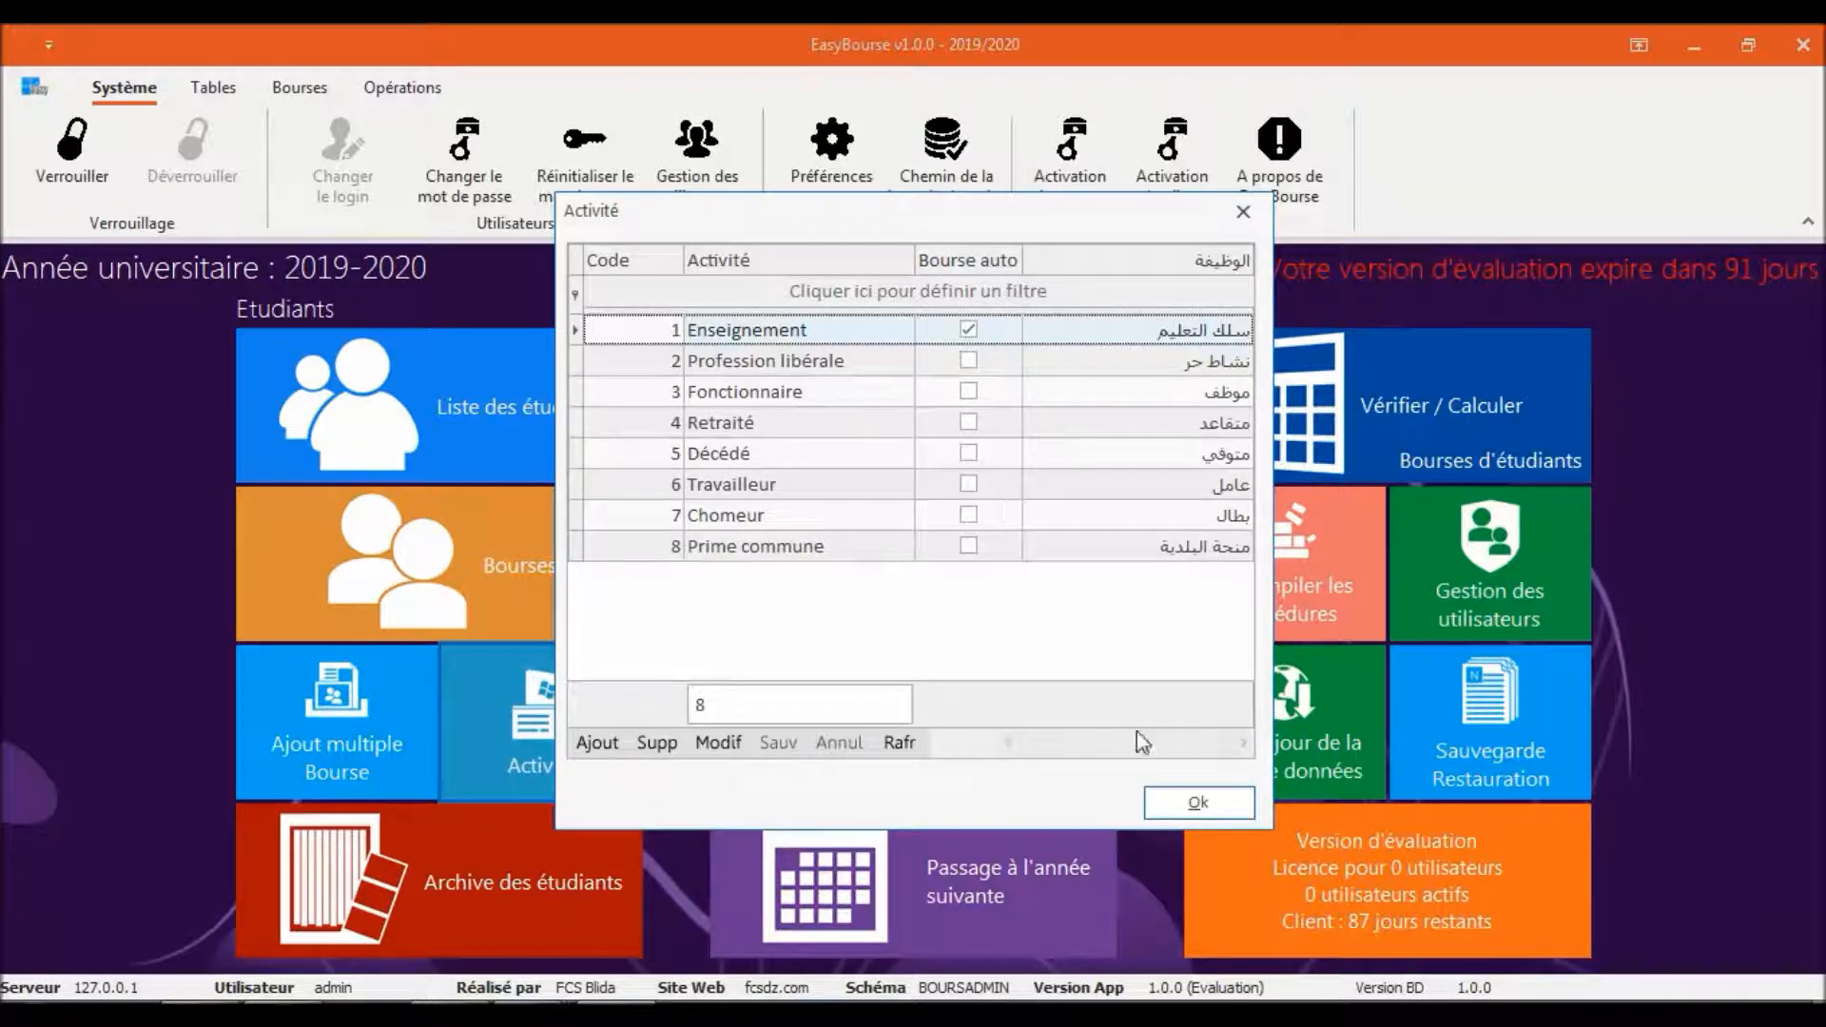
left_click(1200, 803)
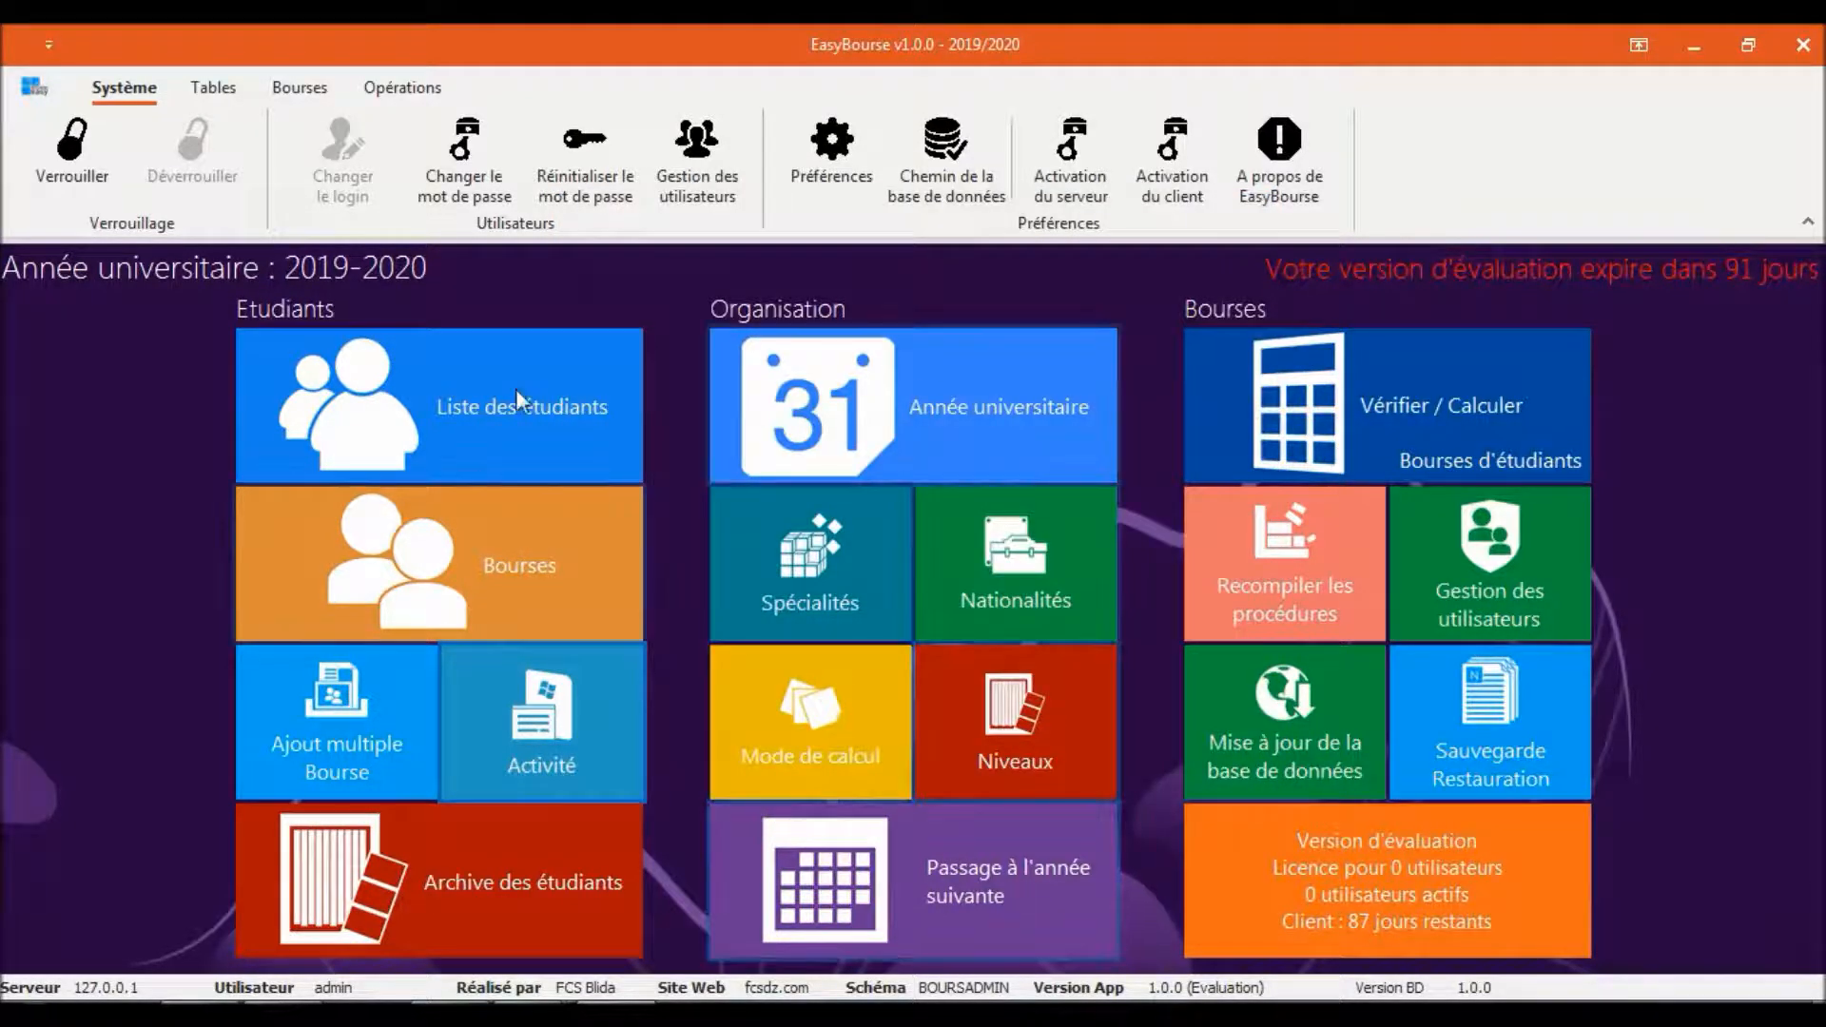
Open Liste des étudiants and collapse the 2SF-SP, 5SF-SP, 2LAB-SP, 3LAB-SP, 2RAD-SP, 3RAD-SP and 2INF-SP speciality groups.
left_click(430, 379)
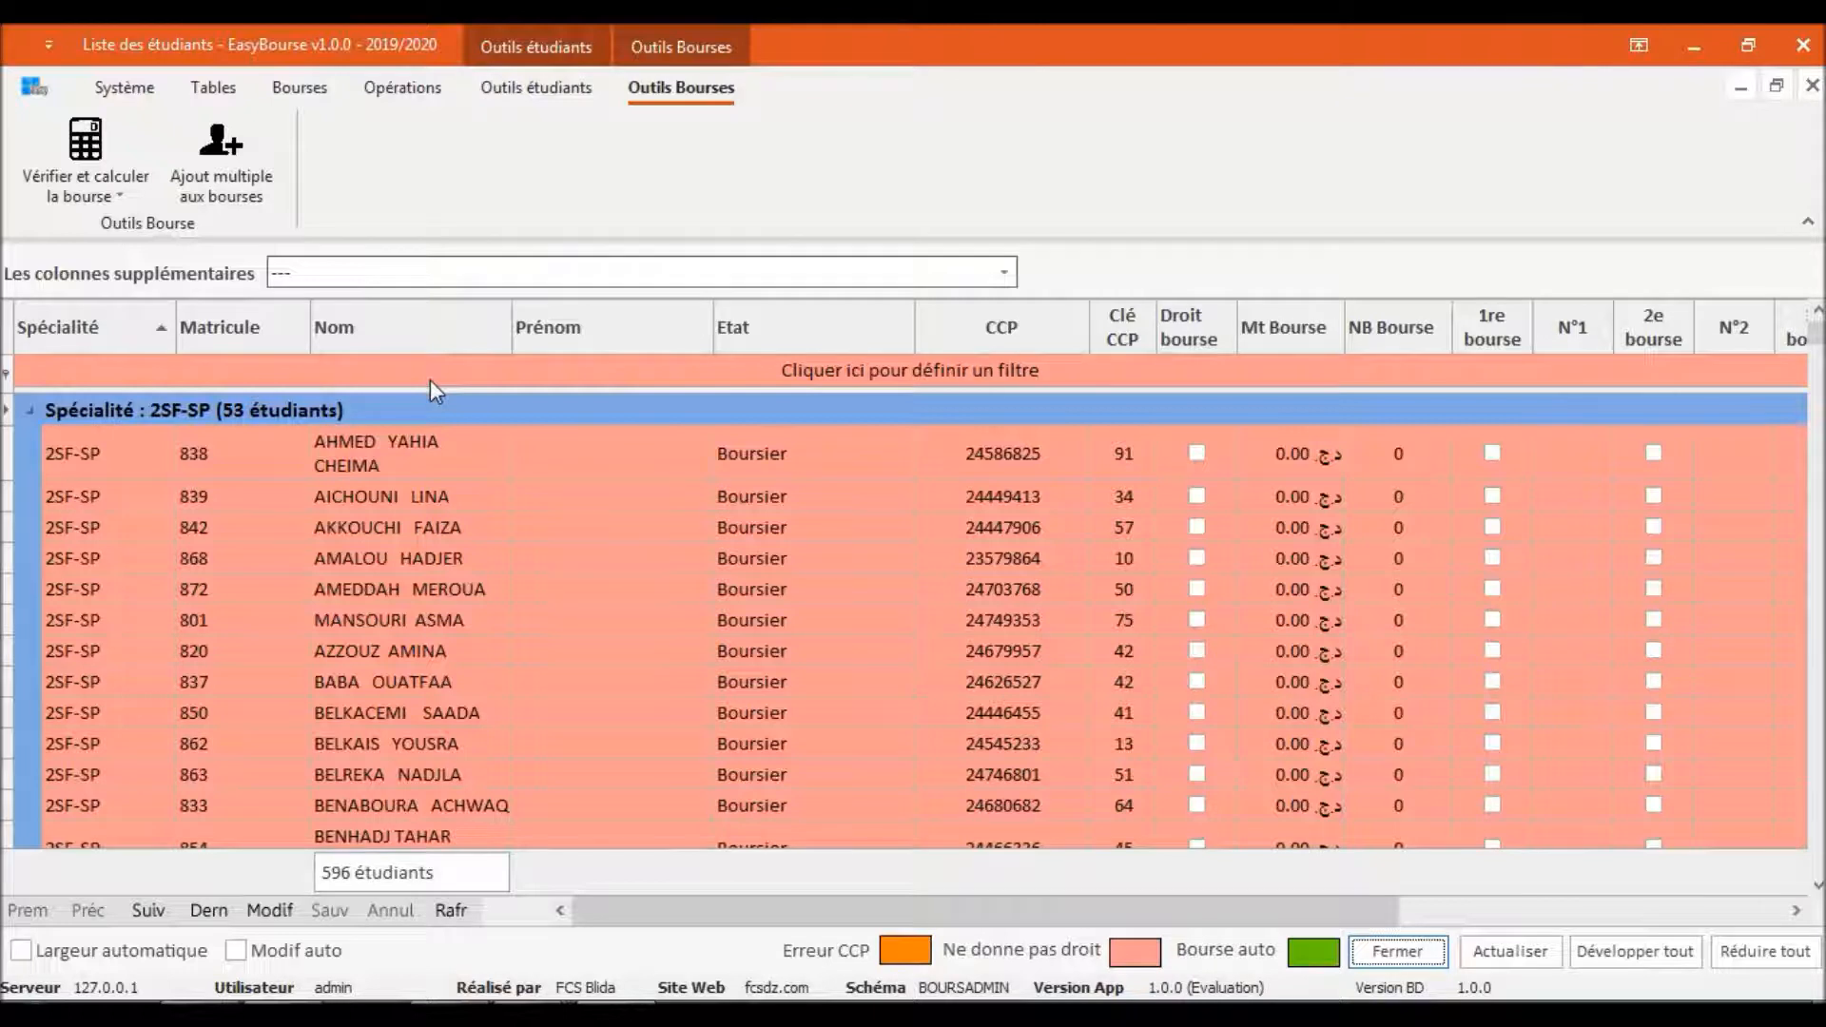
left_click(29, 411)
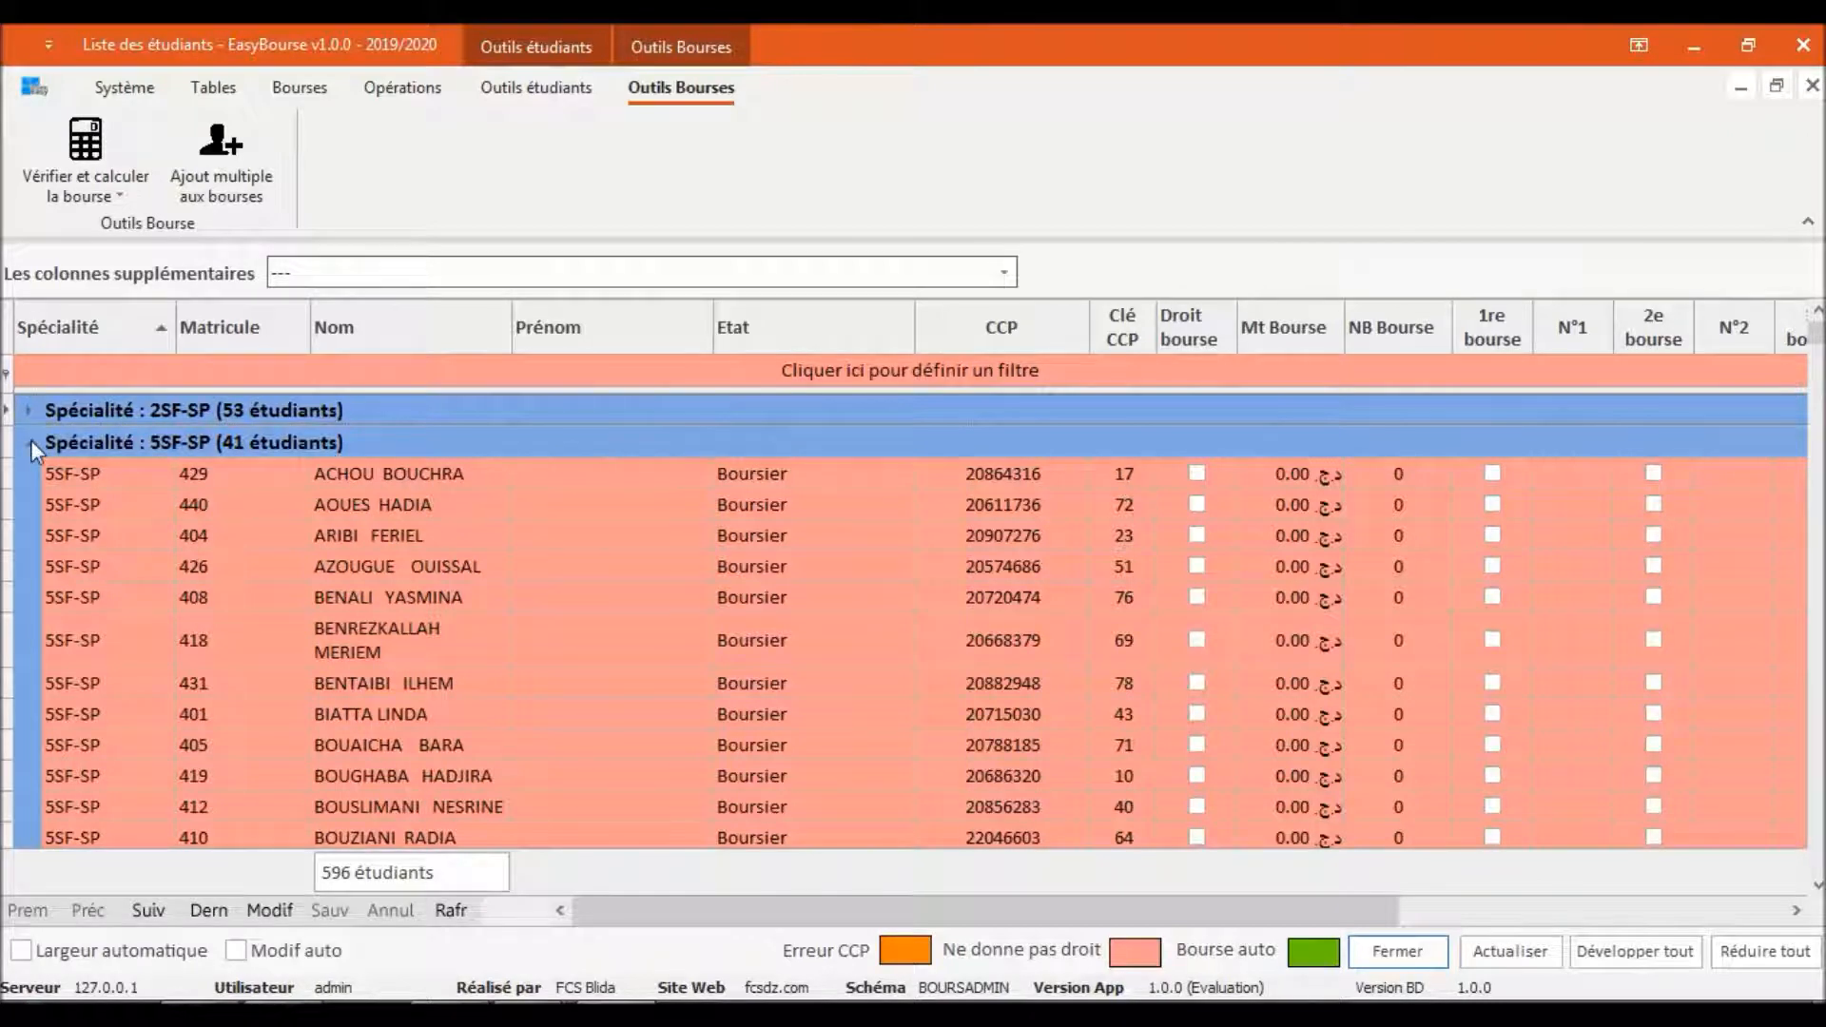
left_click(29, 444)
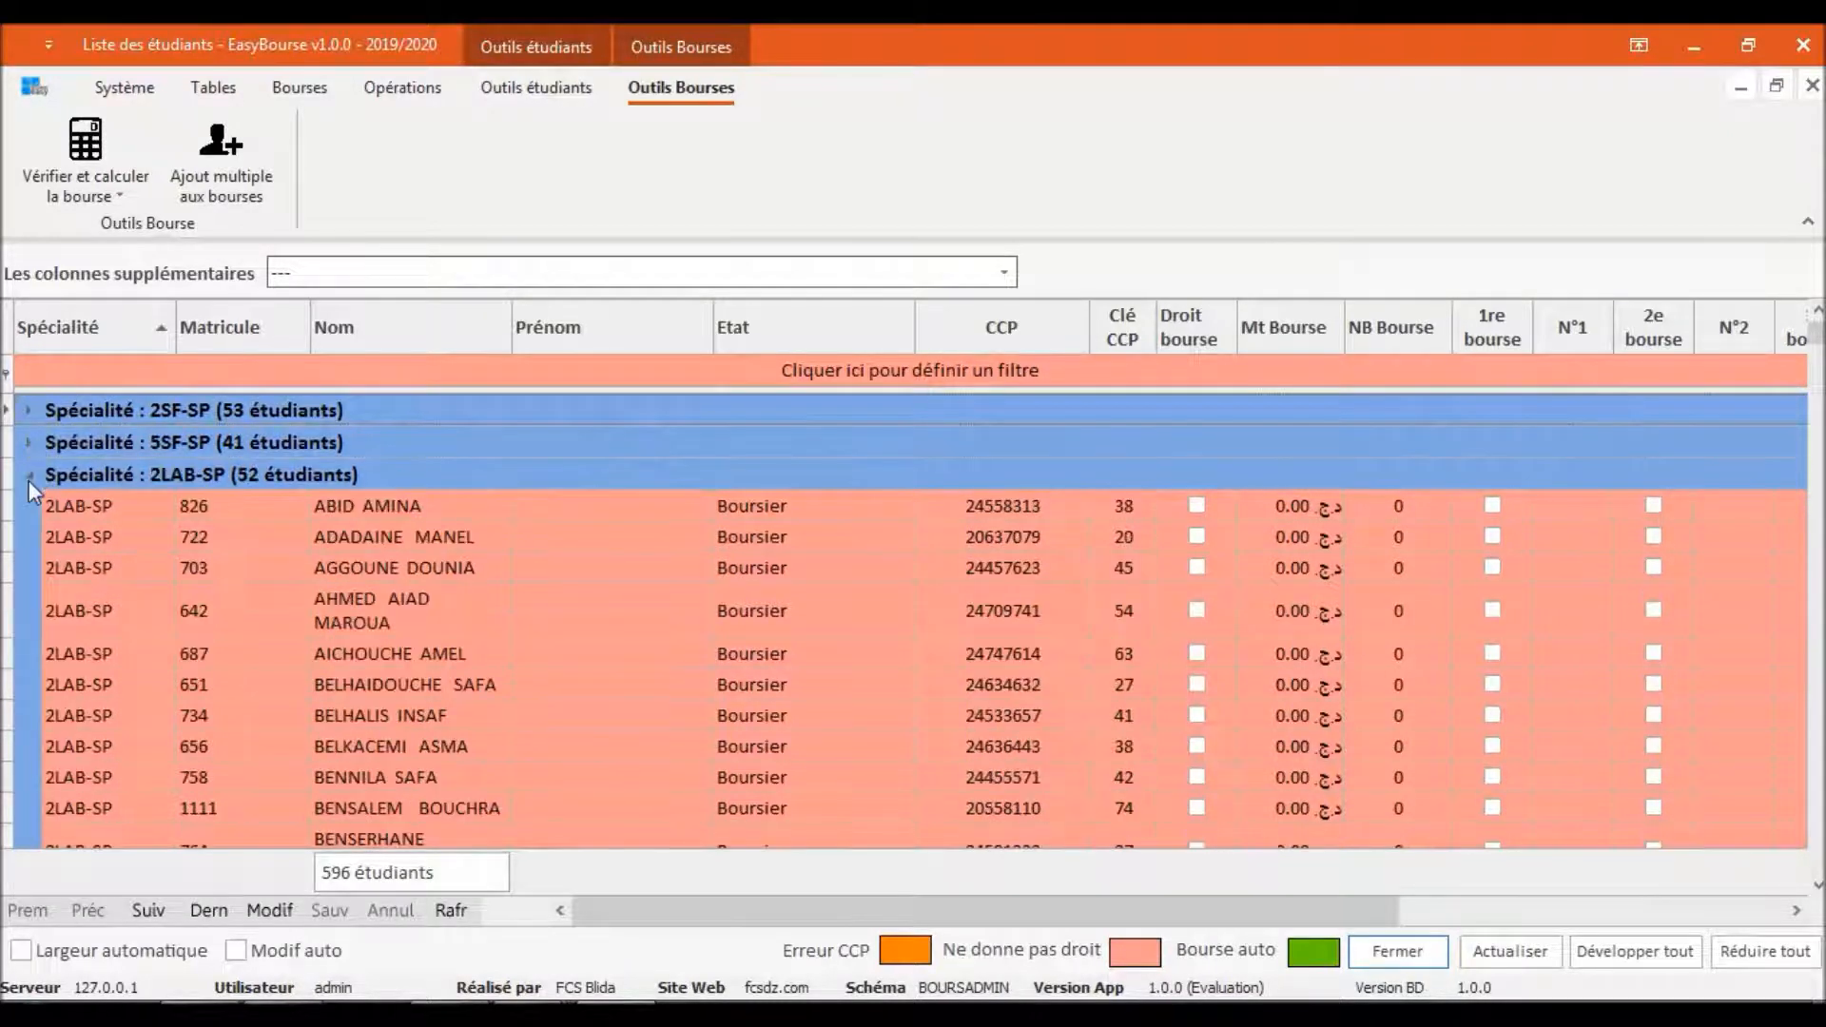
left_click(29, 482)
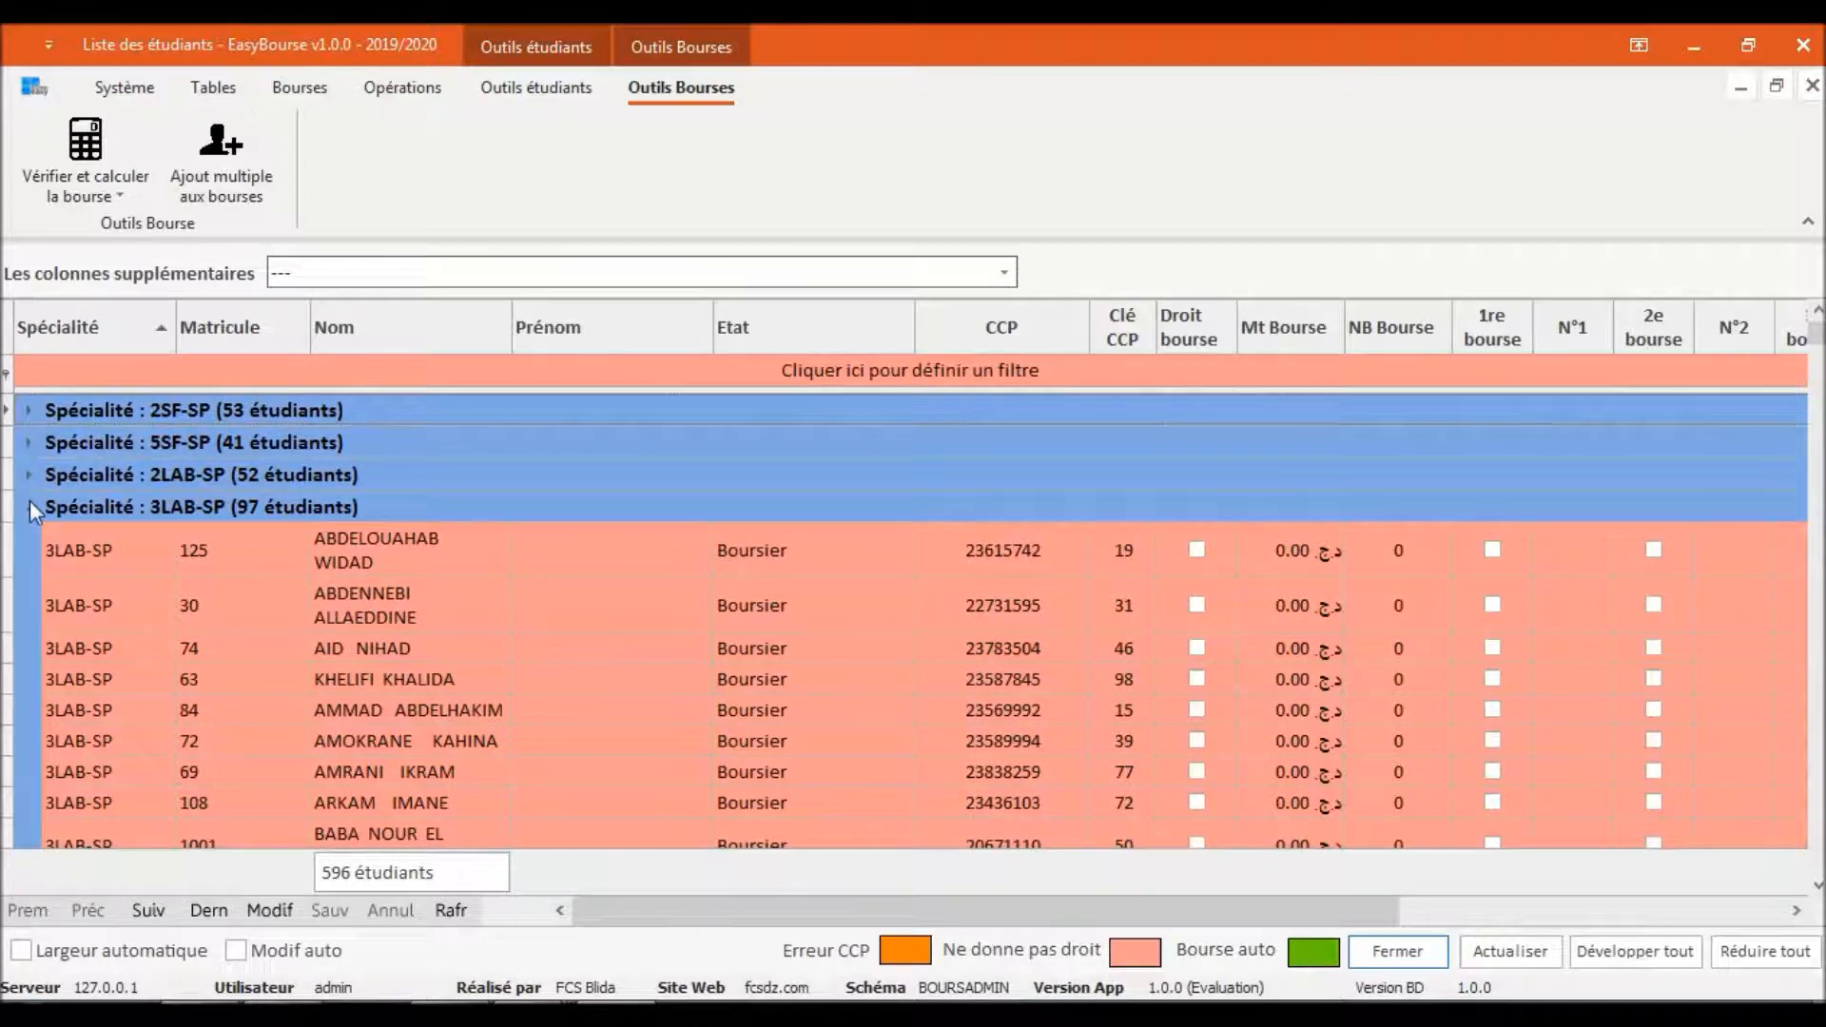
left_click(30, 502)
left_click(30, 544)
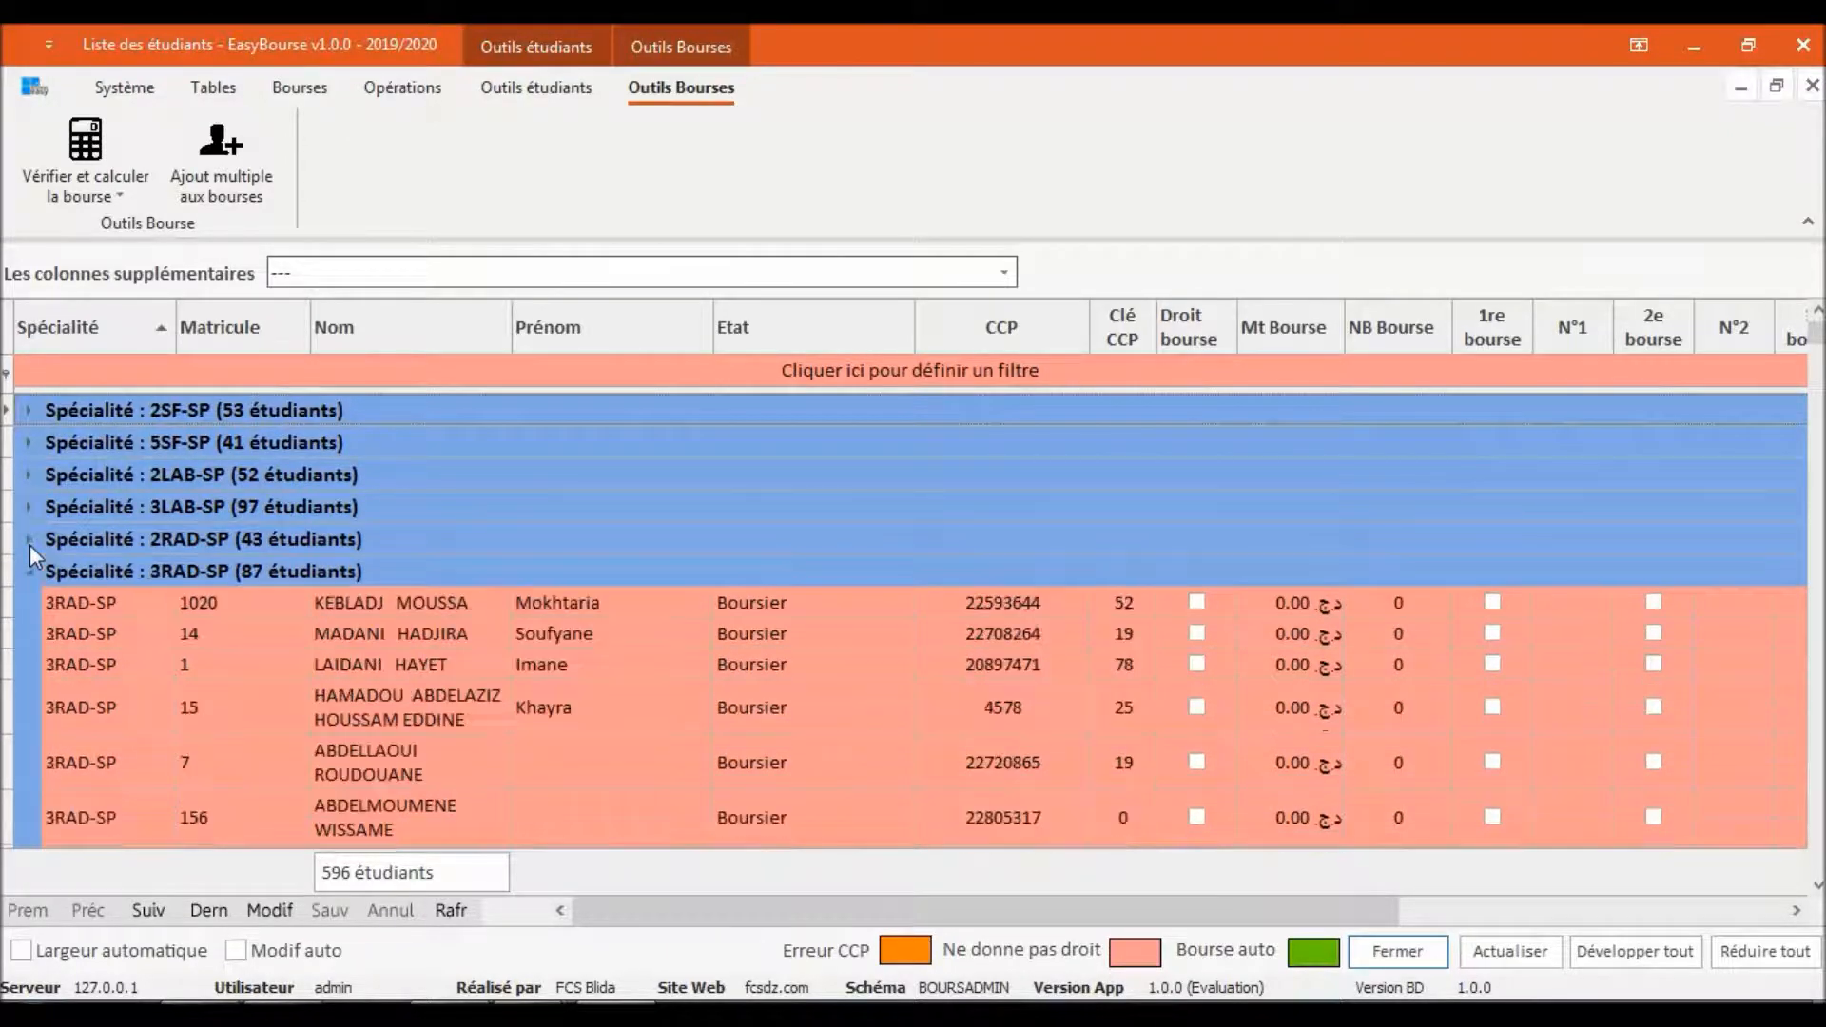
left_click(35, 572)
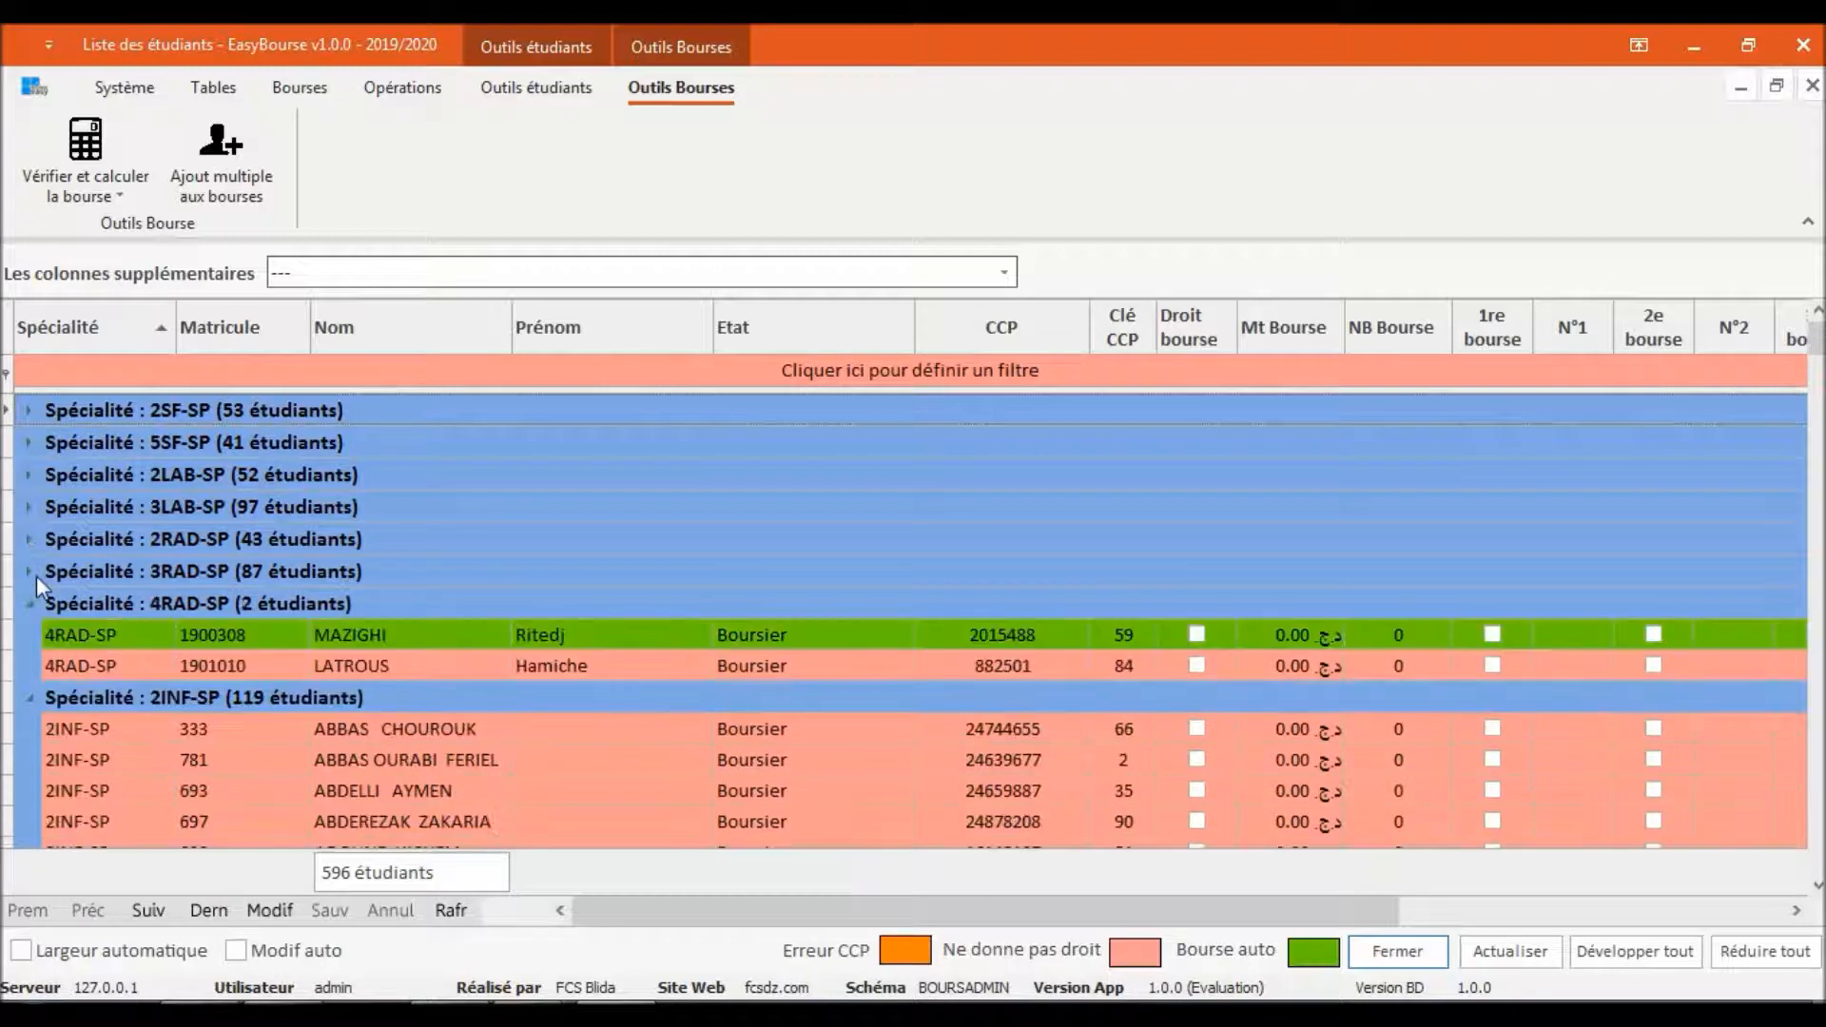
left_click(26, 699)
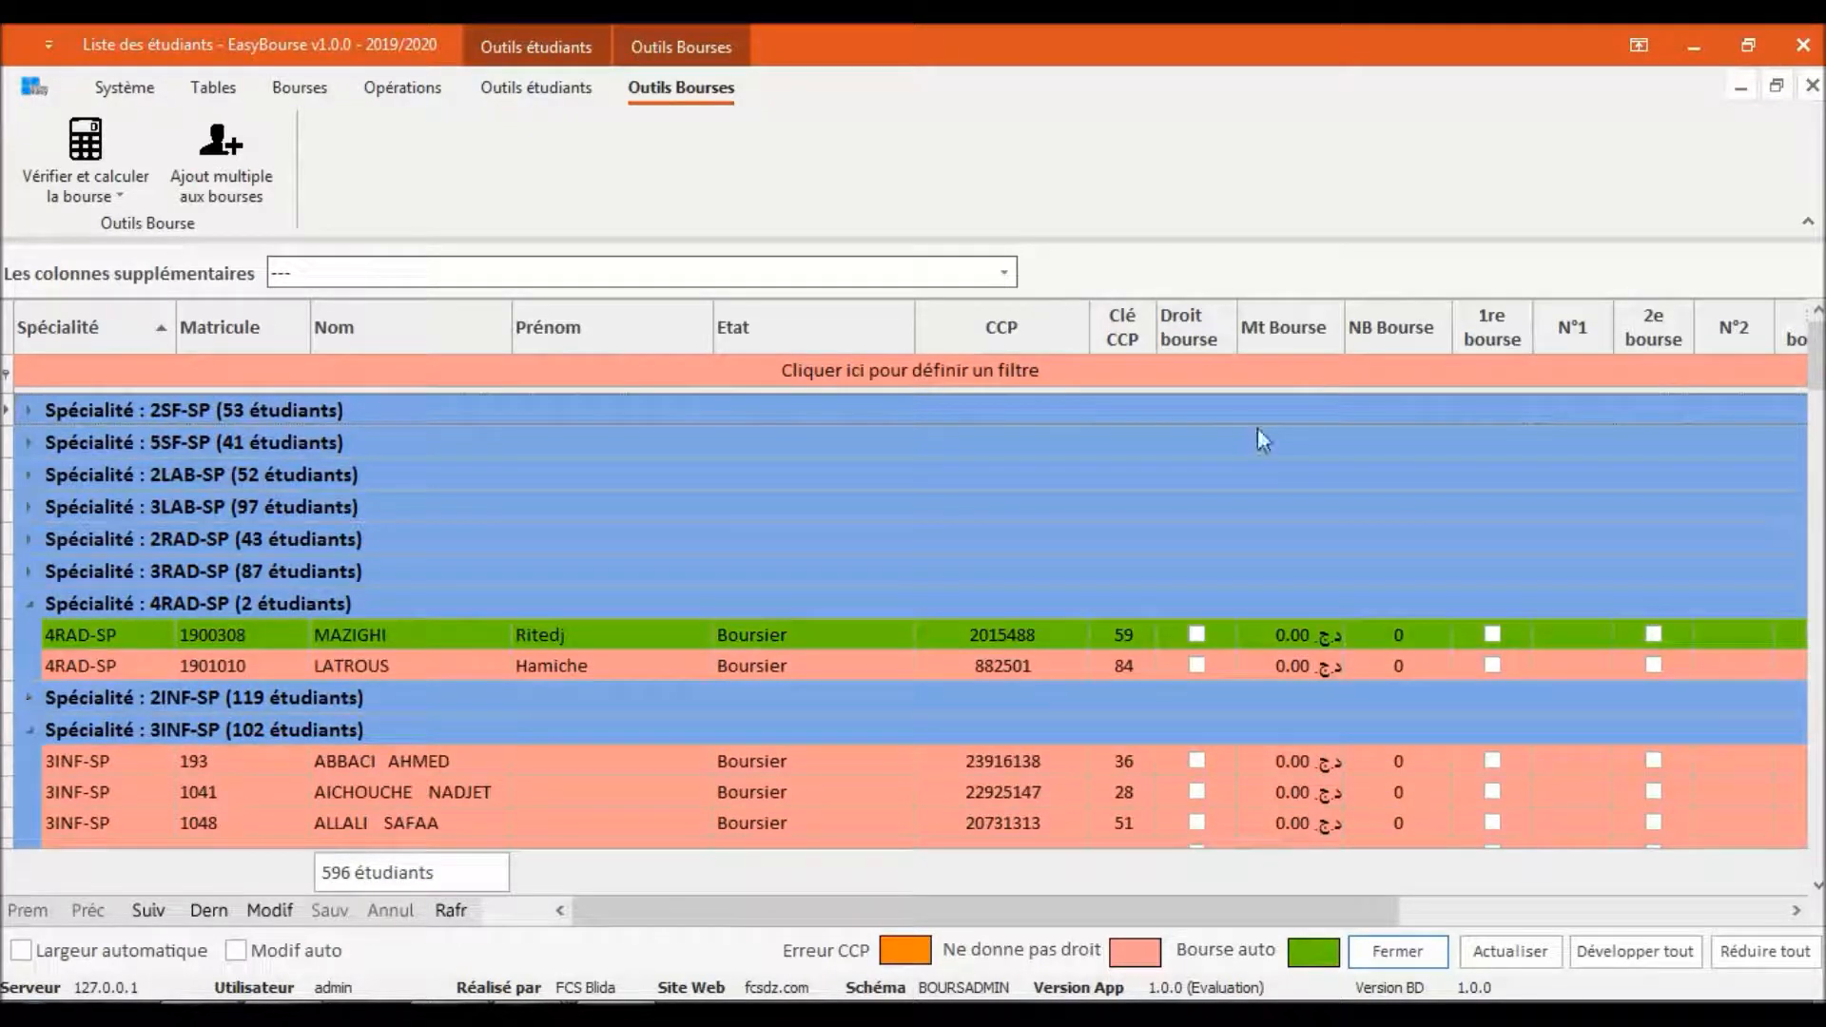
Expand the 2SF-SP group and examine the NB Bourse values of its first students.
left_click(28, 409)
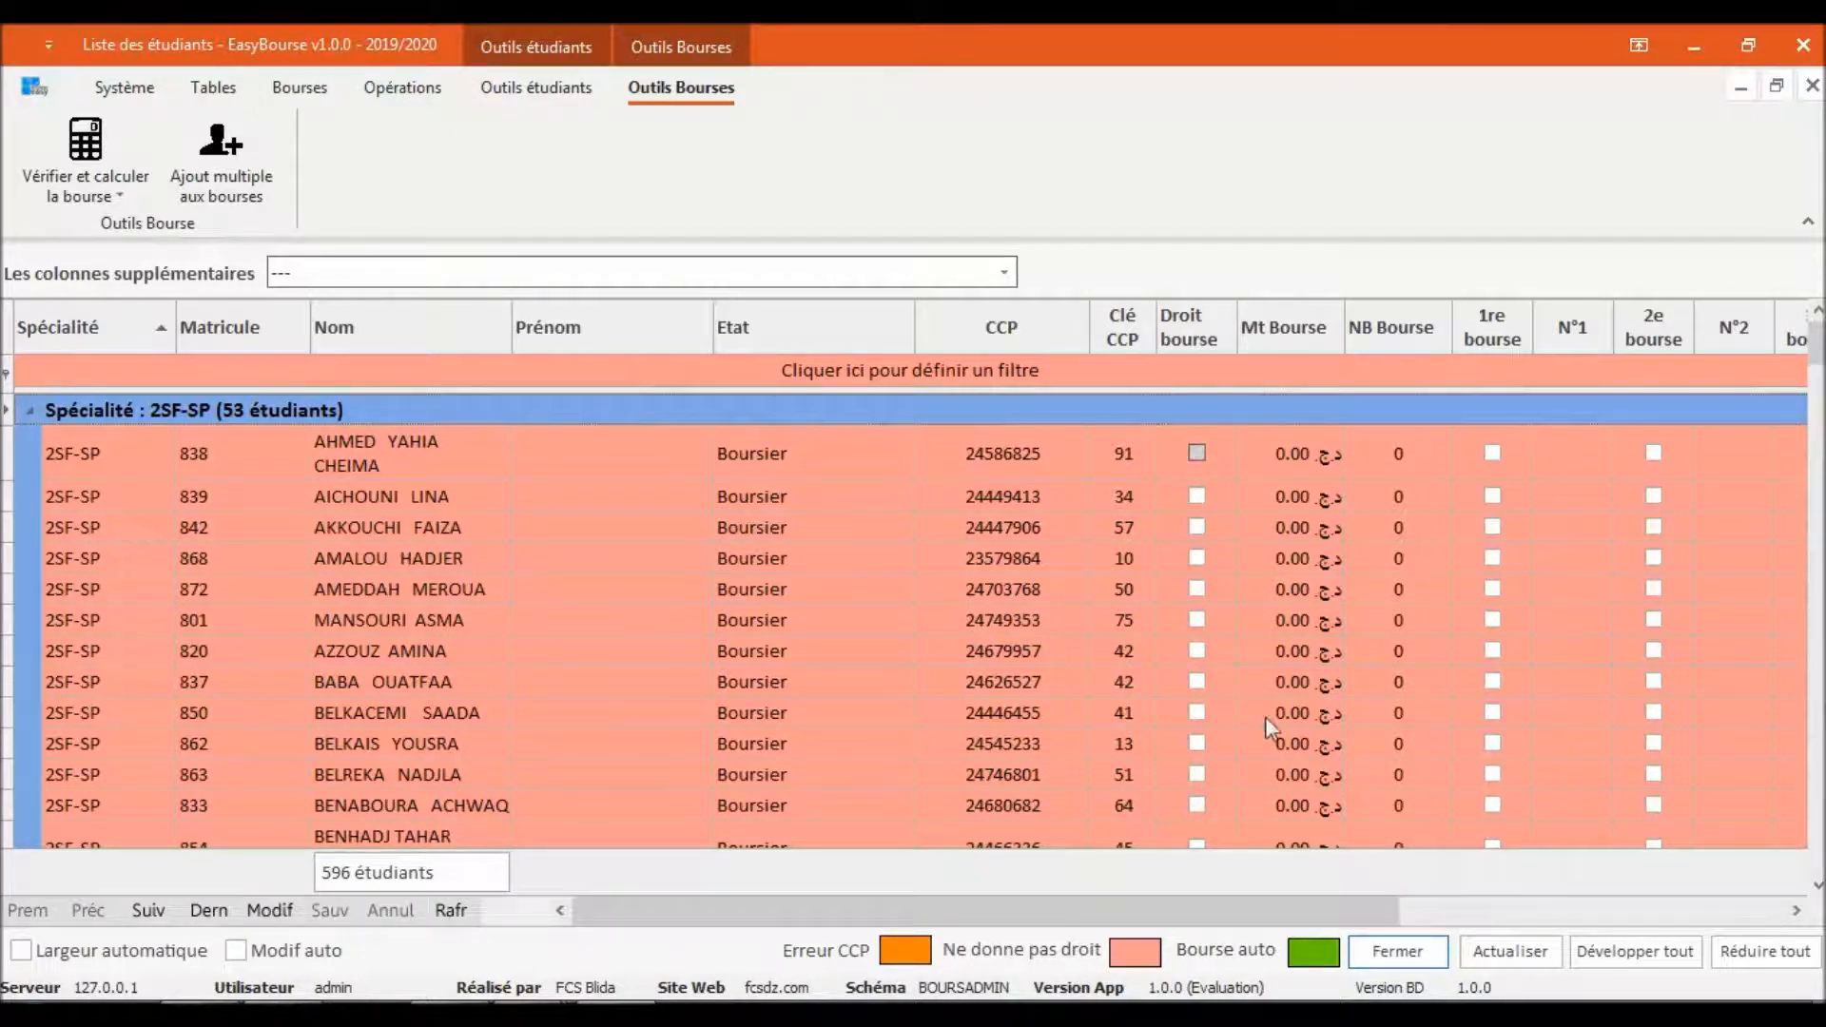
left_click(1407, 465)
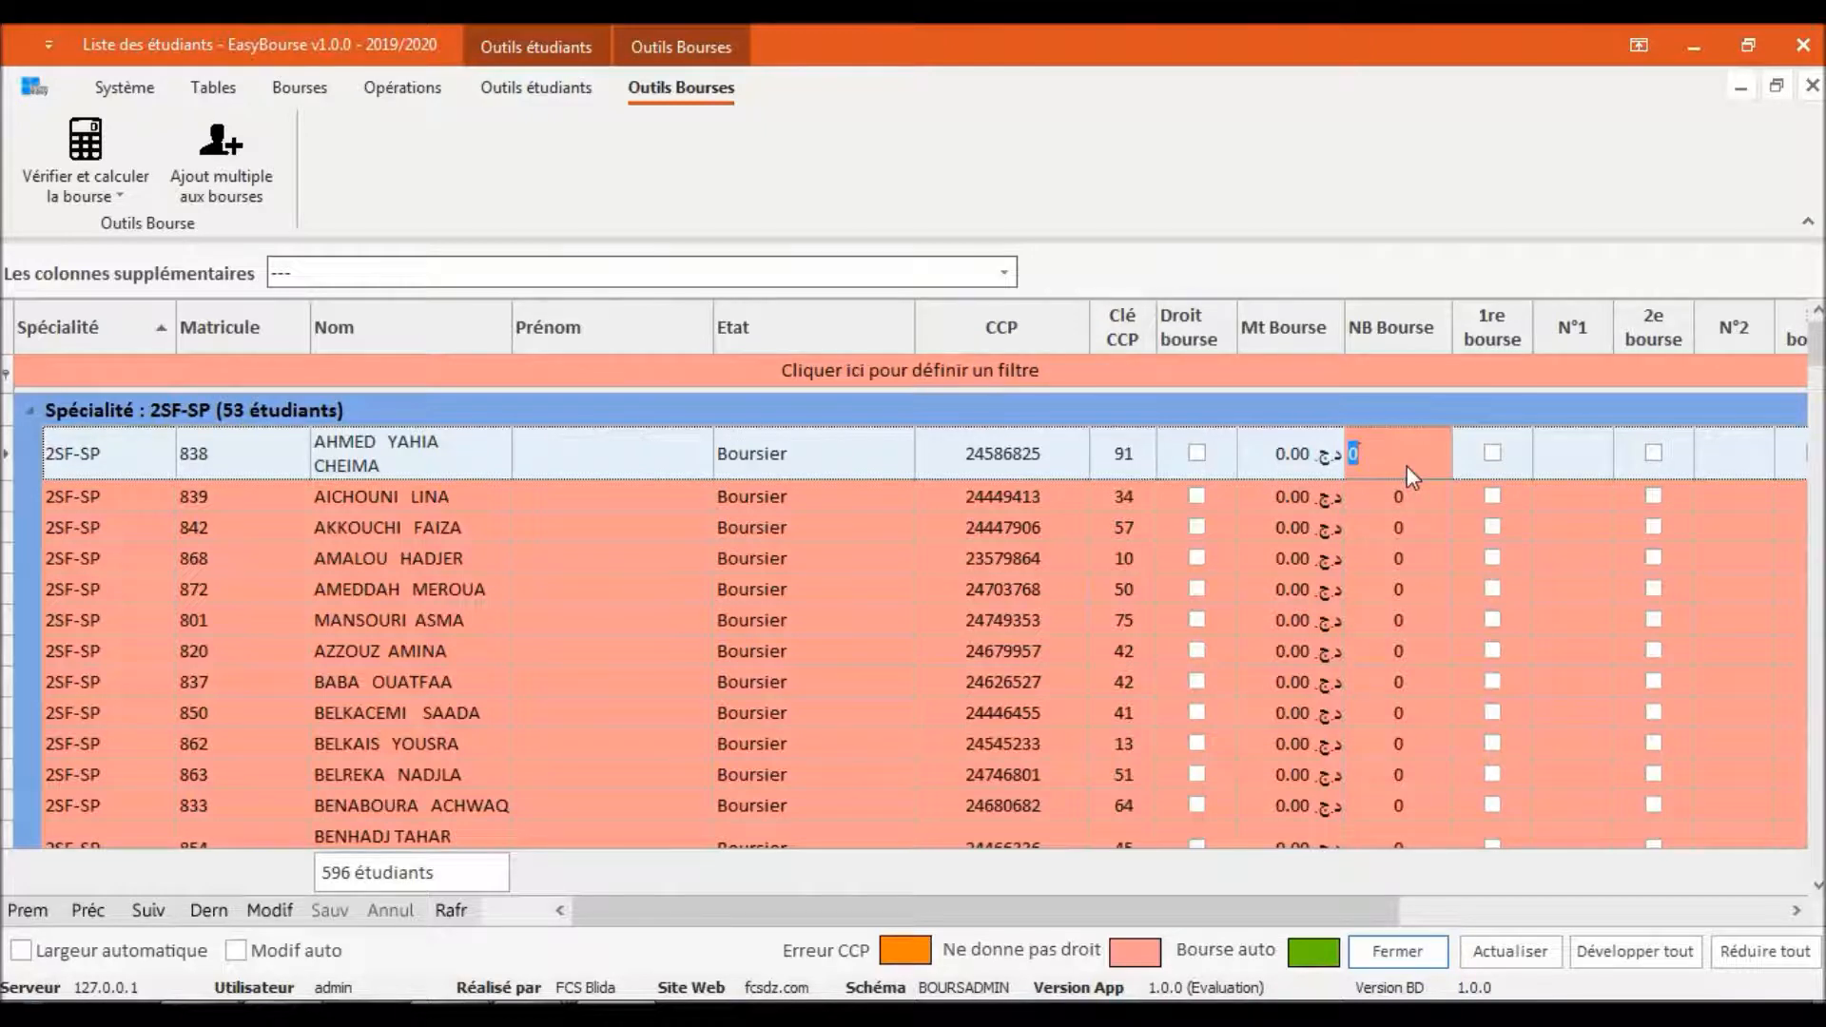
left_click(433, 461)
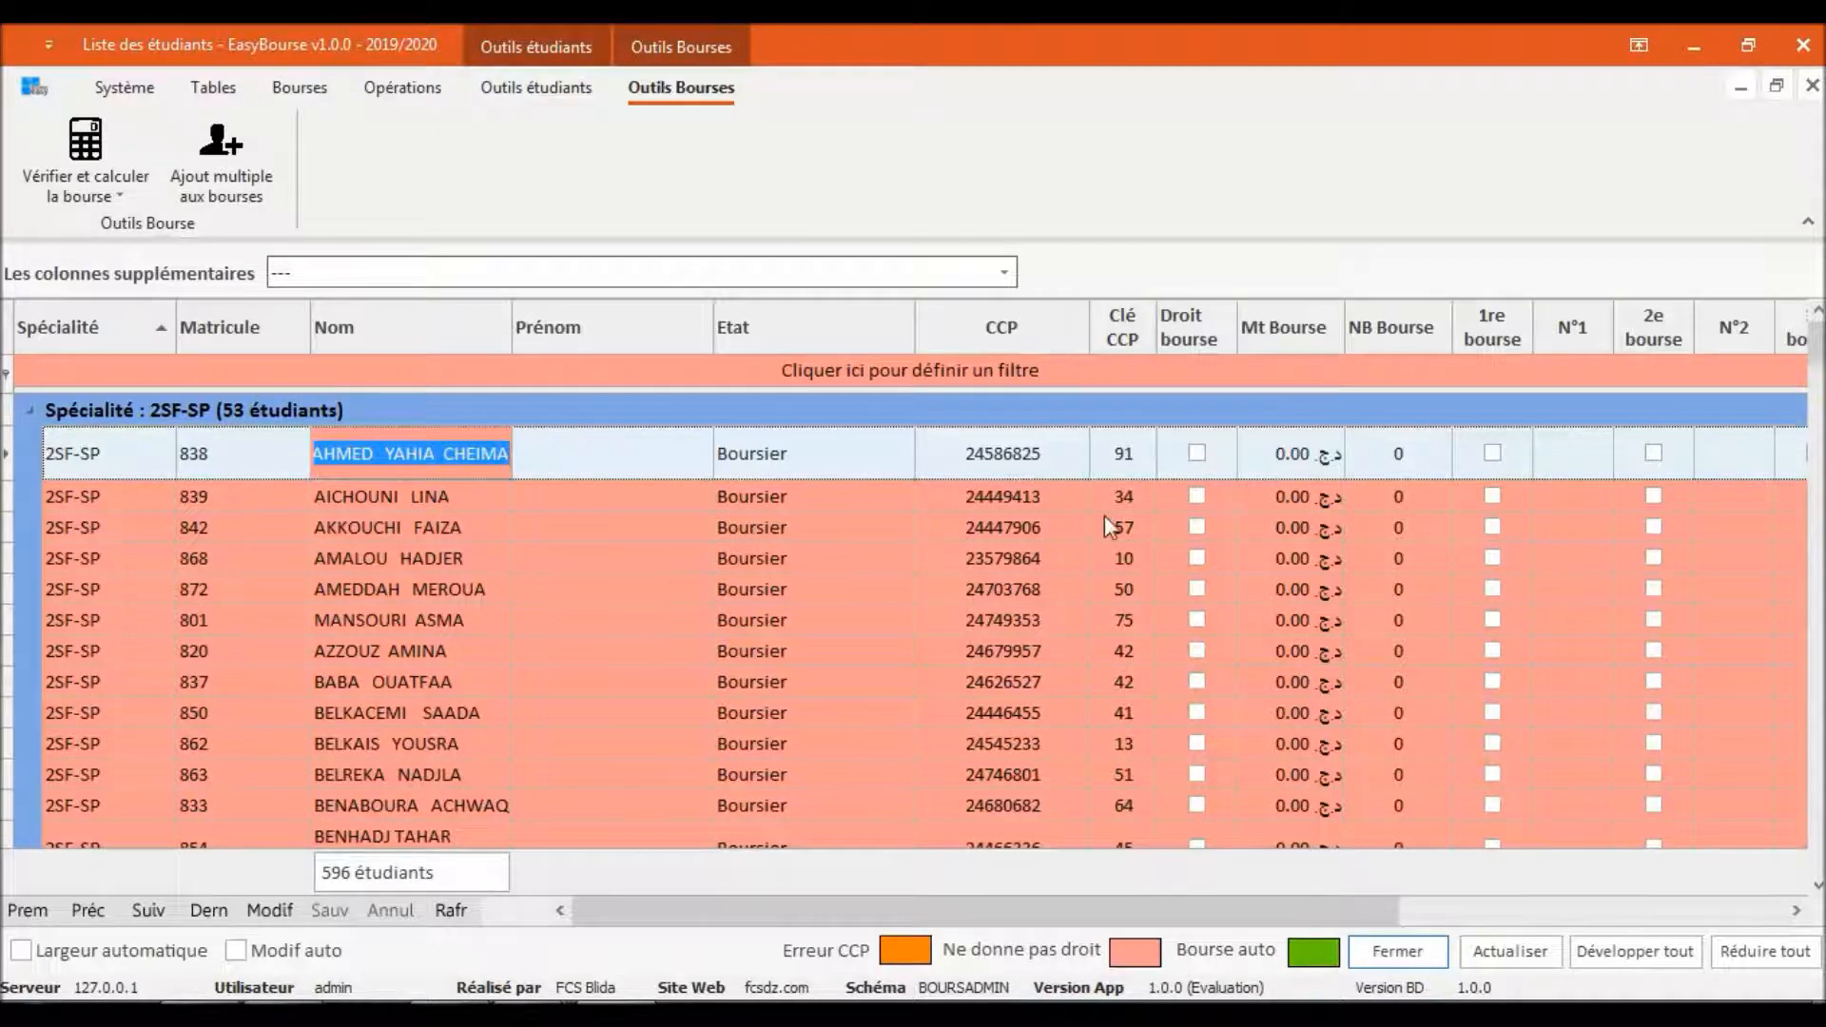
left_click(1390, 464)
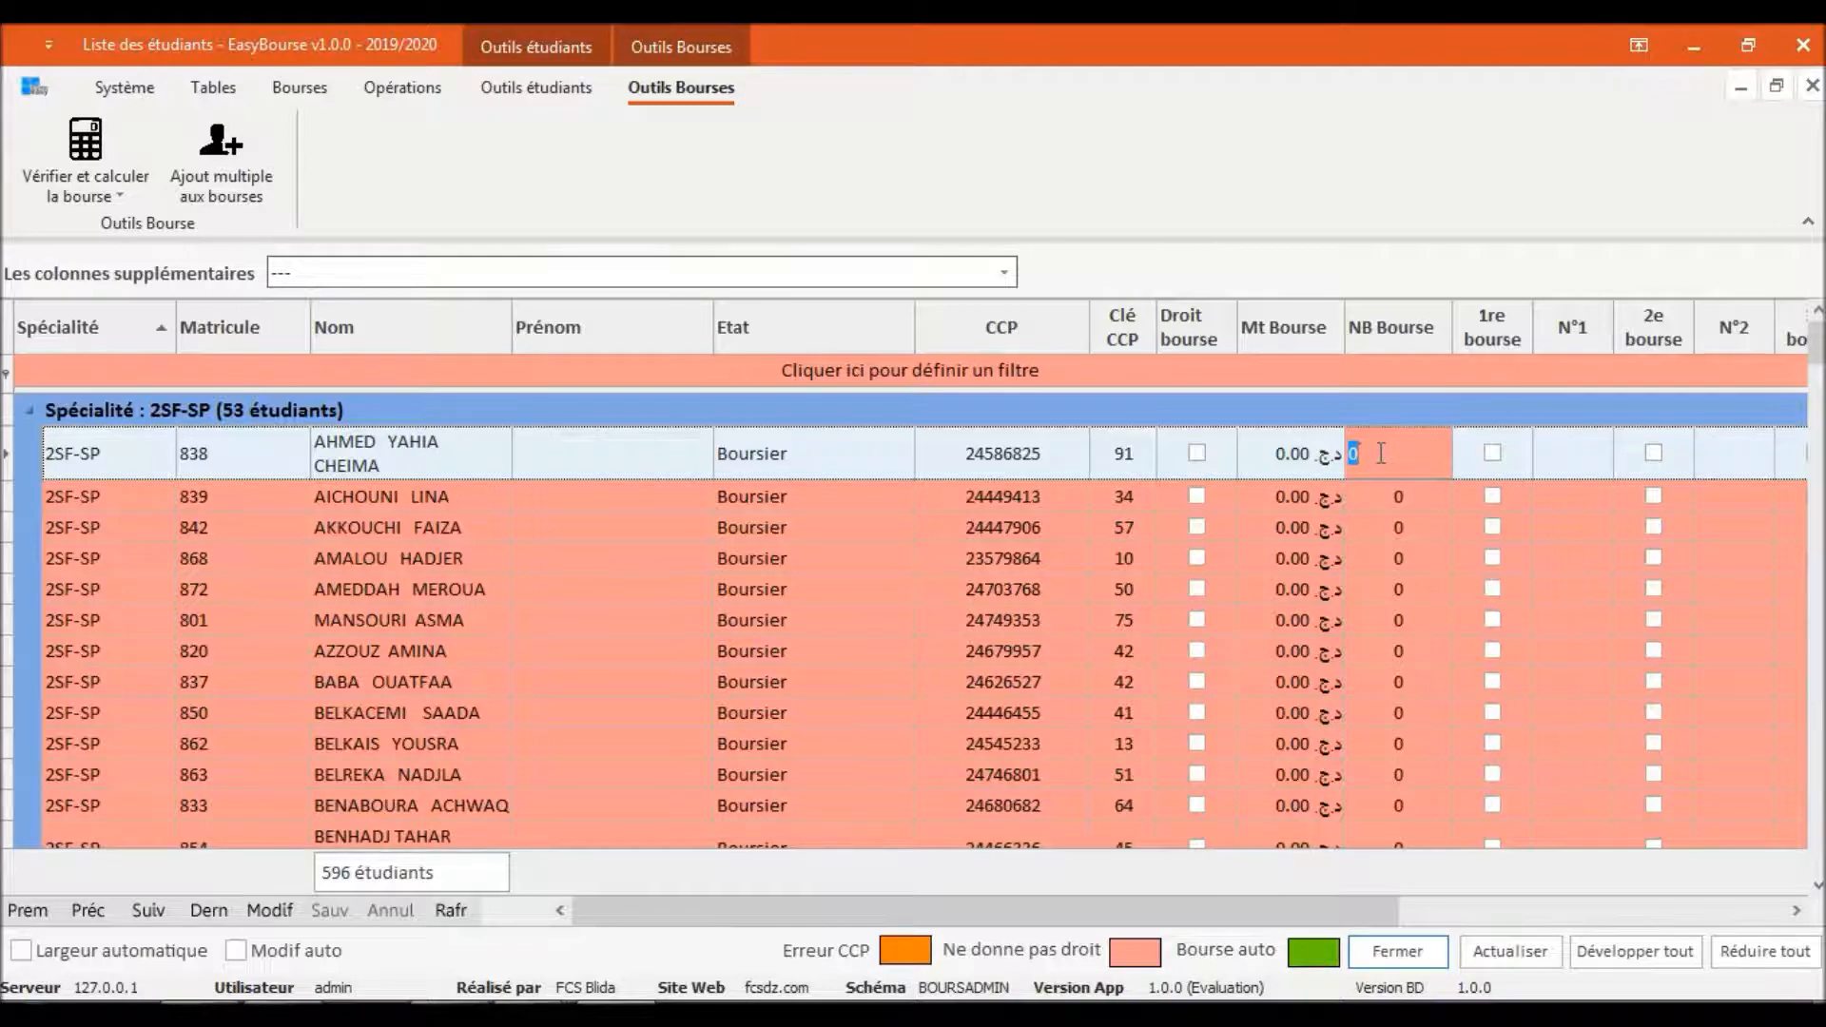
left_click(1394, 504)
left_click(1394, 528)
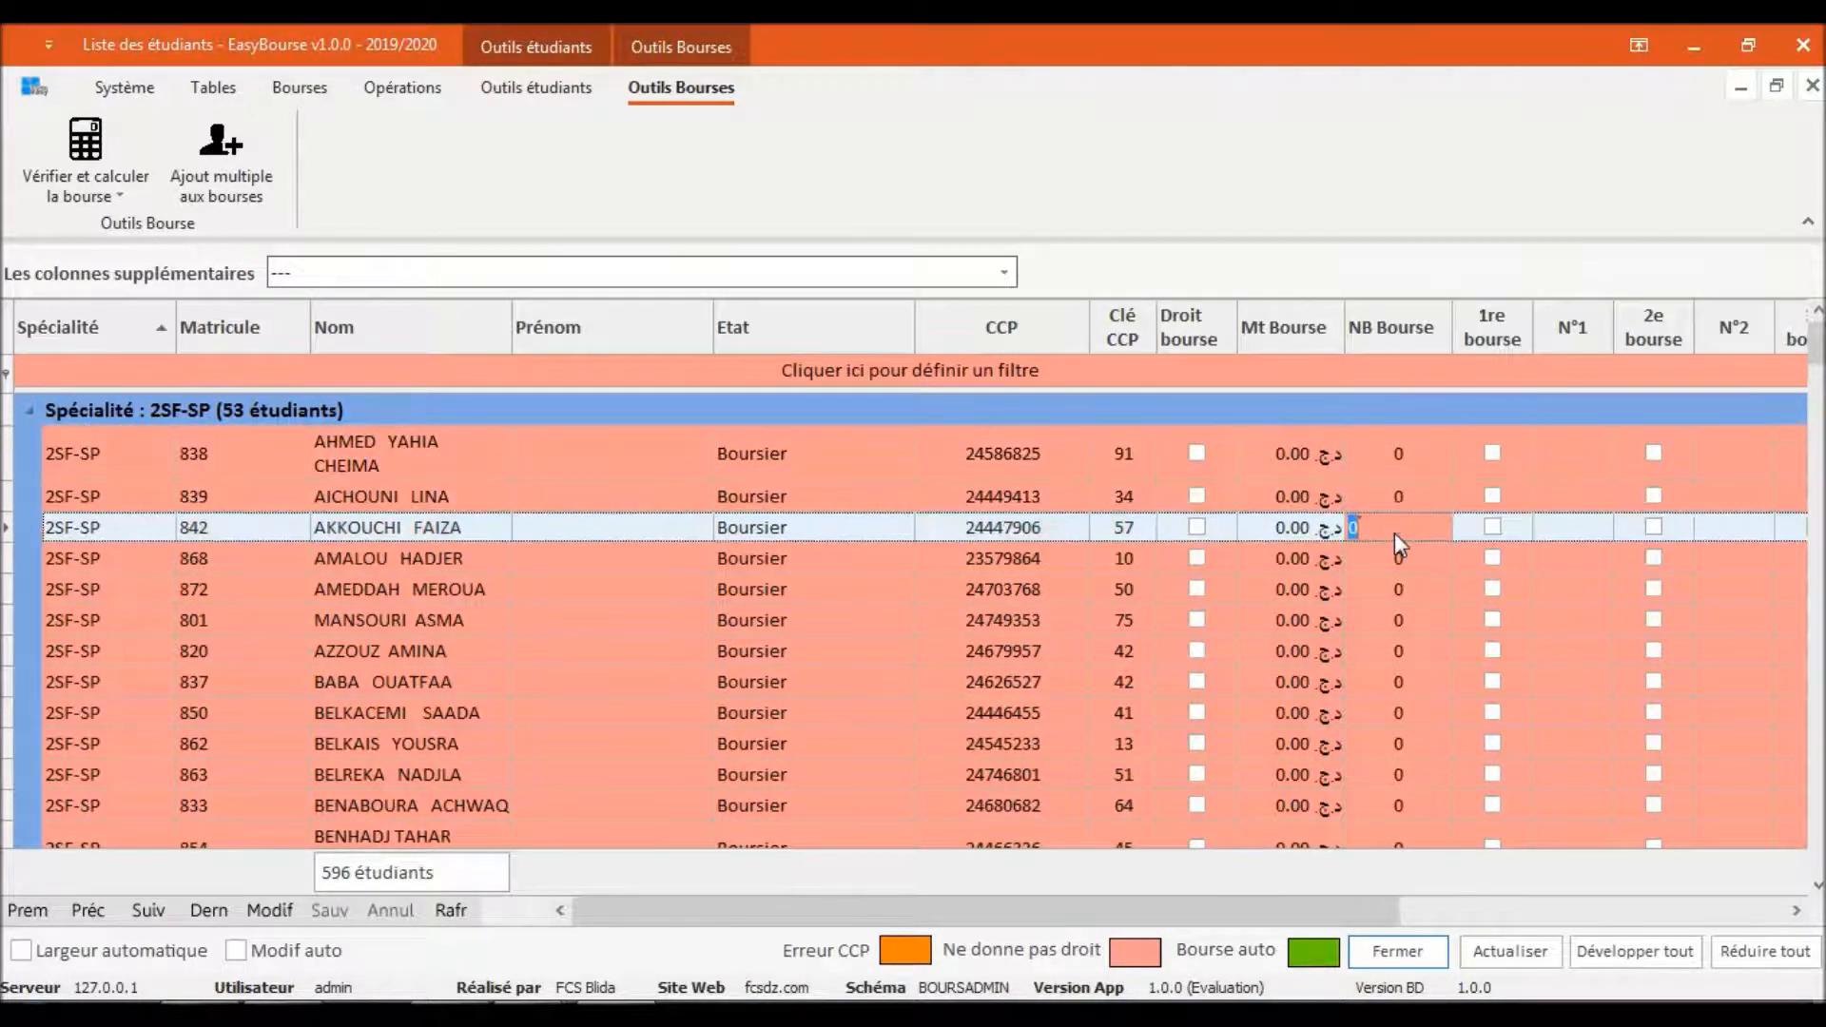
left_click(1383, 563)
left_click(1372, 602)
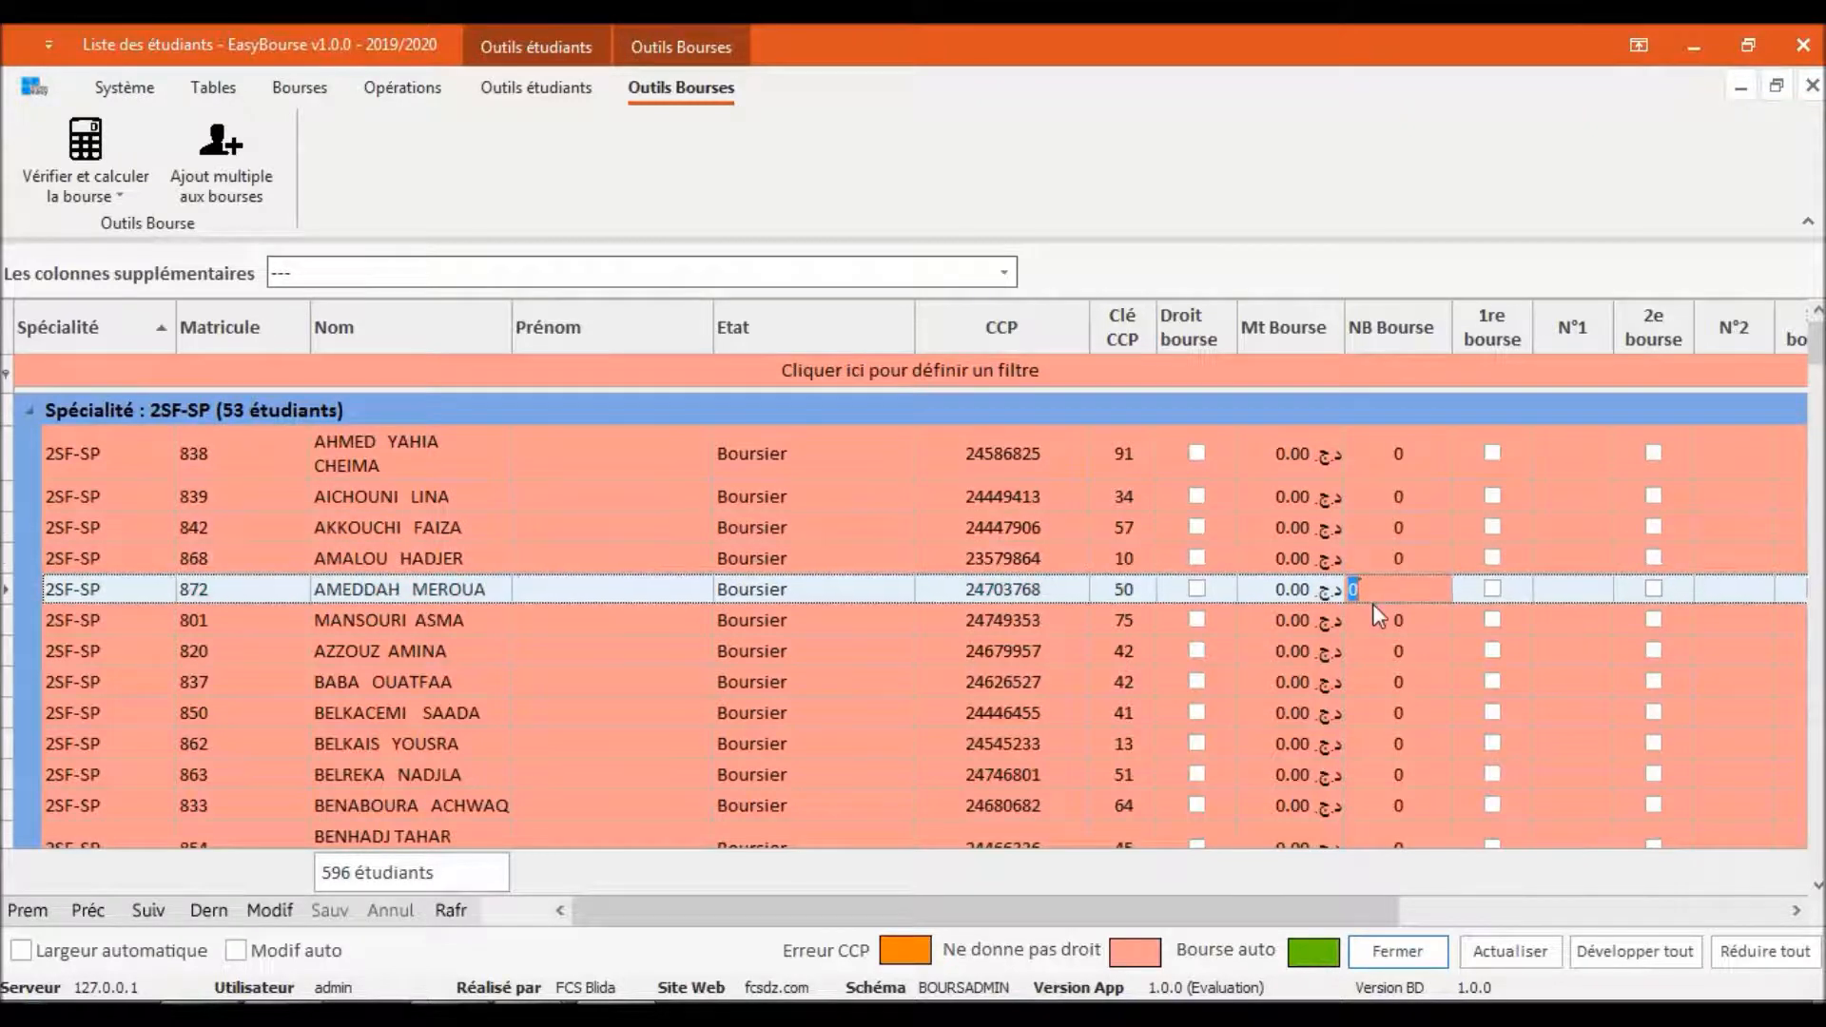
left_click(1375, 623)
left_click(1373, 681)
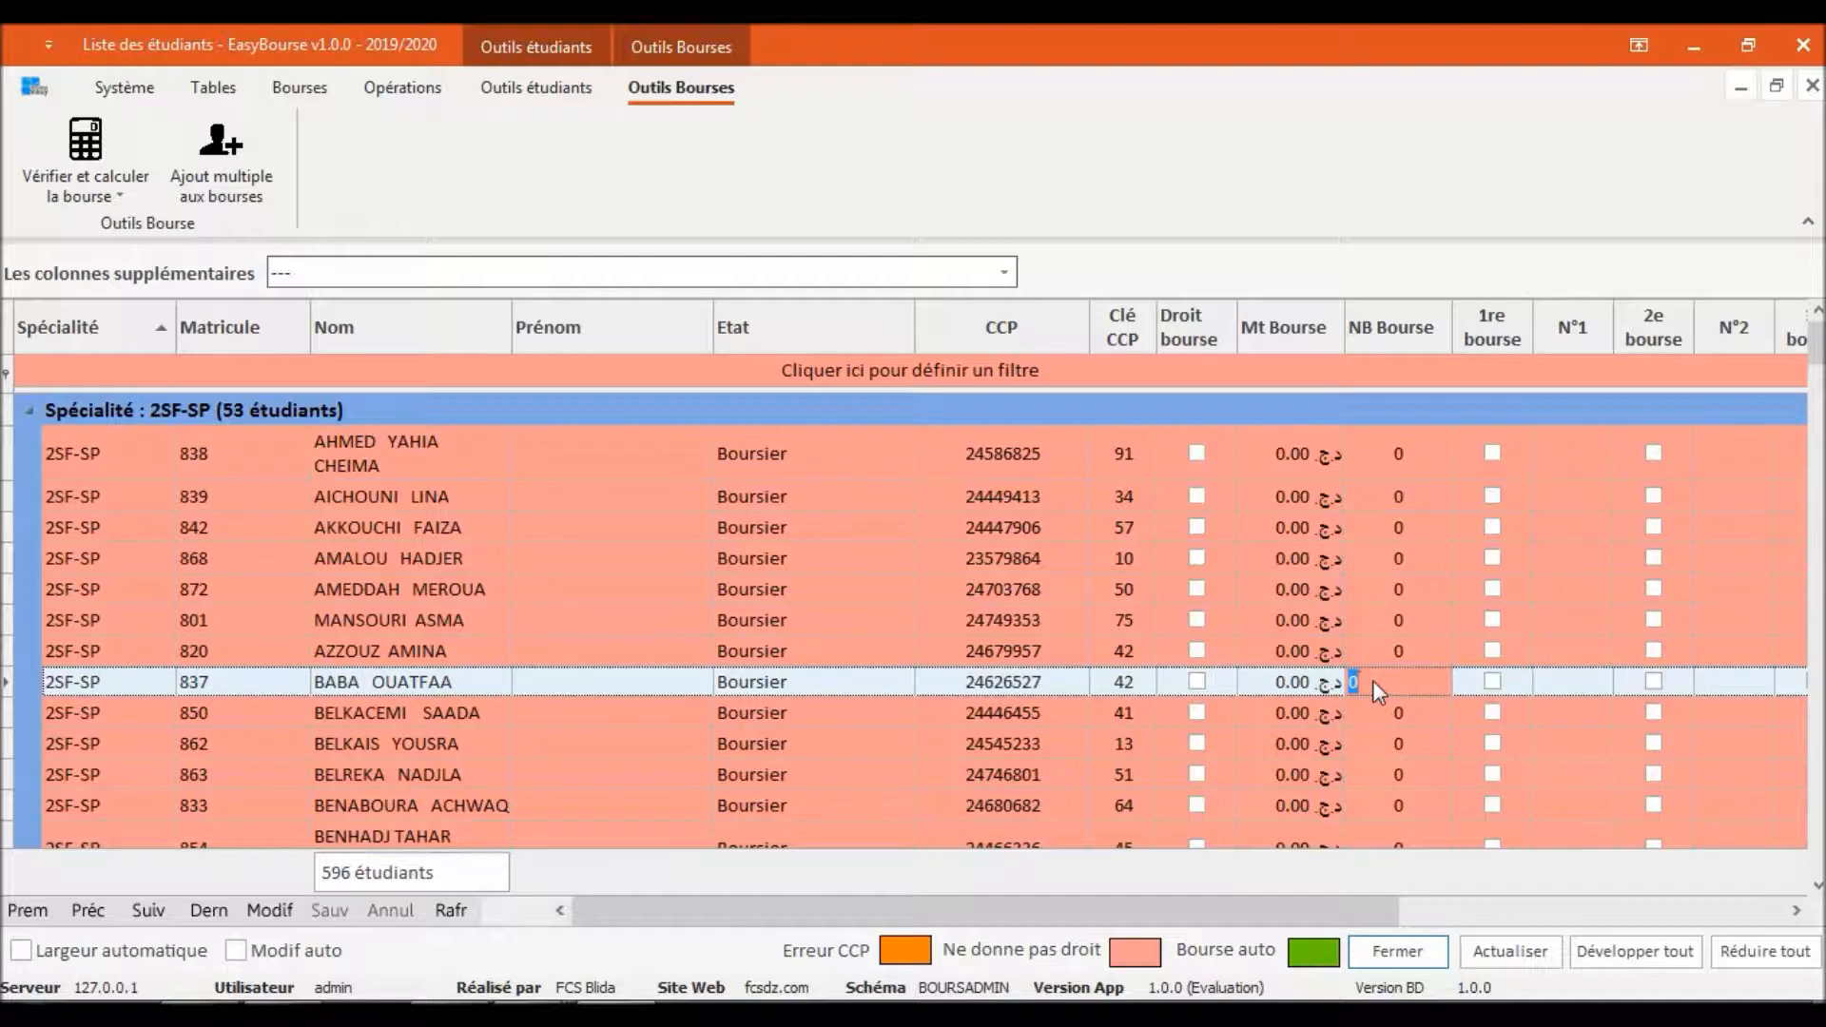
left_click(1406, 455)
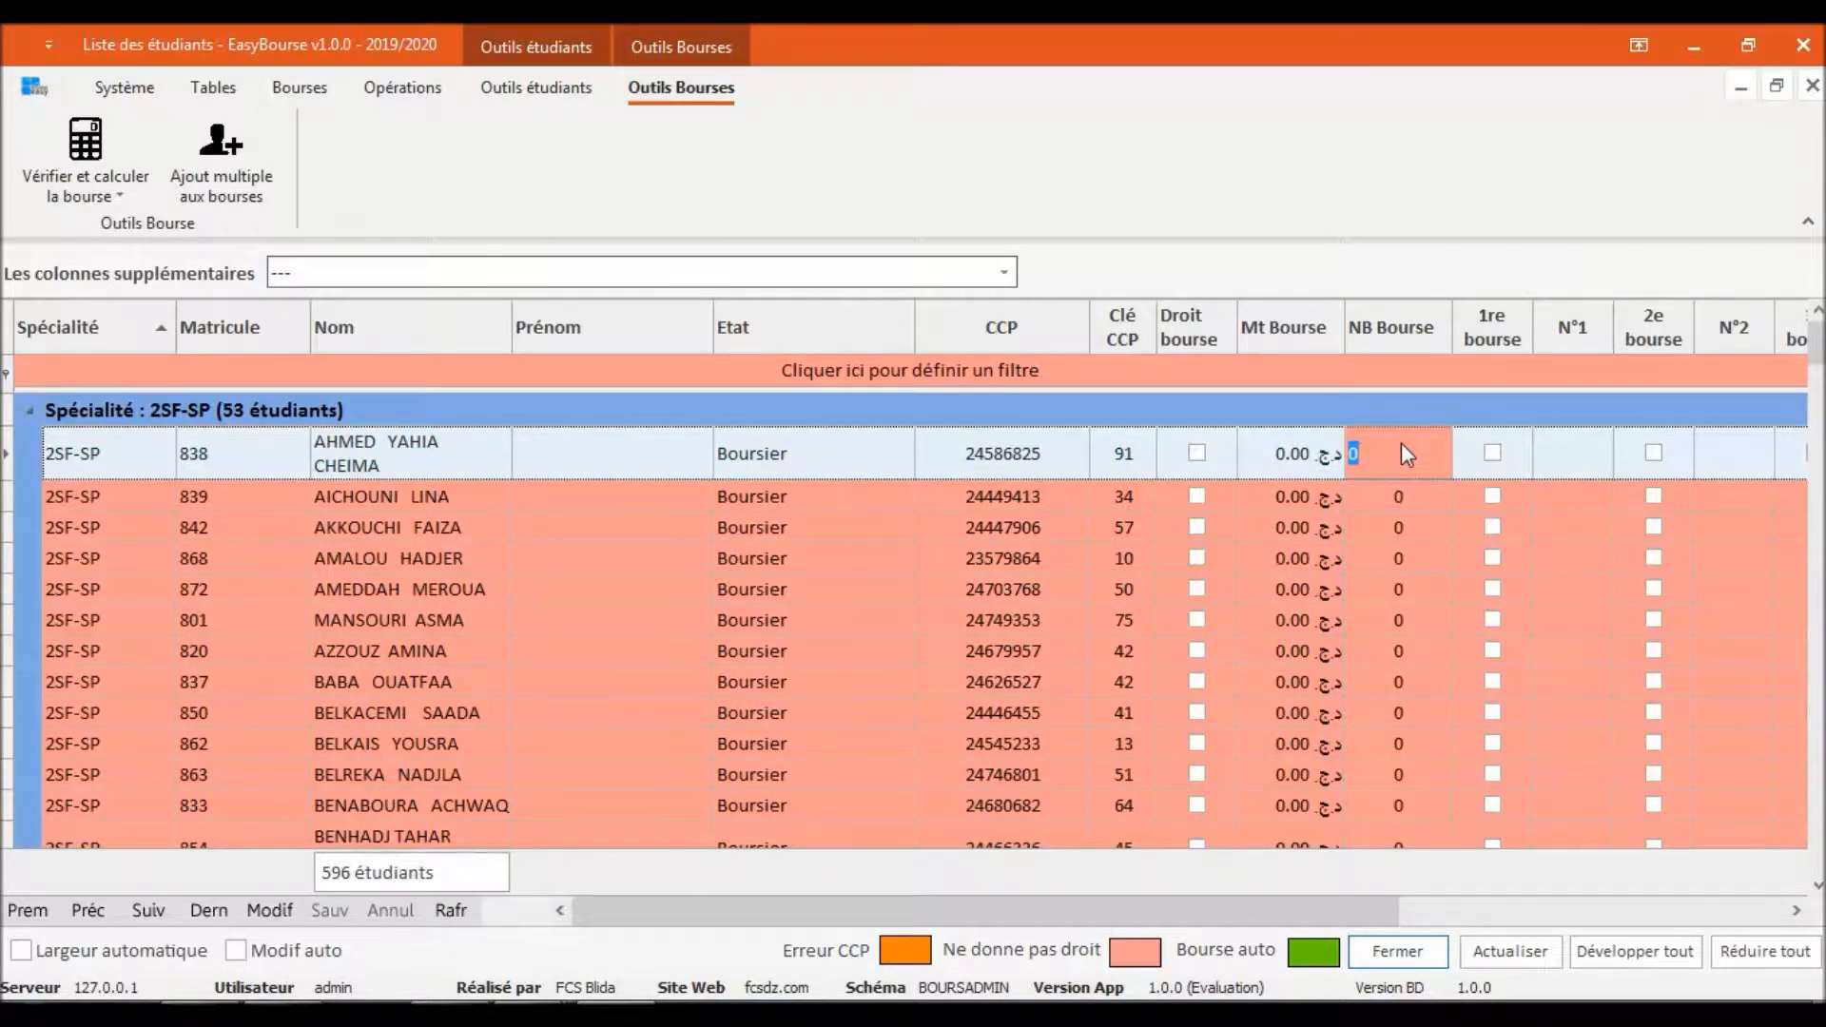
left_click(1405, 528)
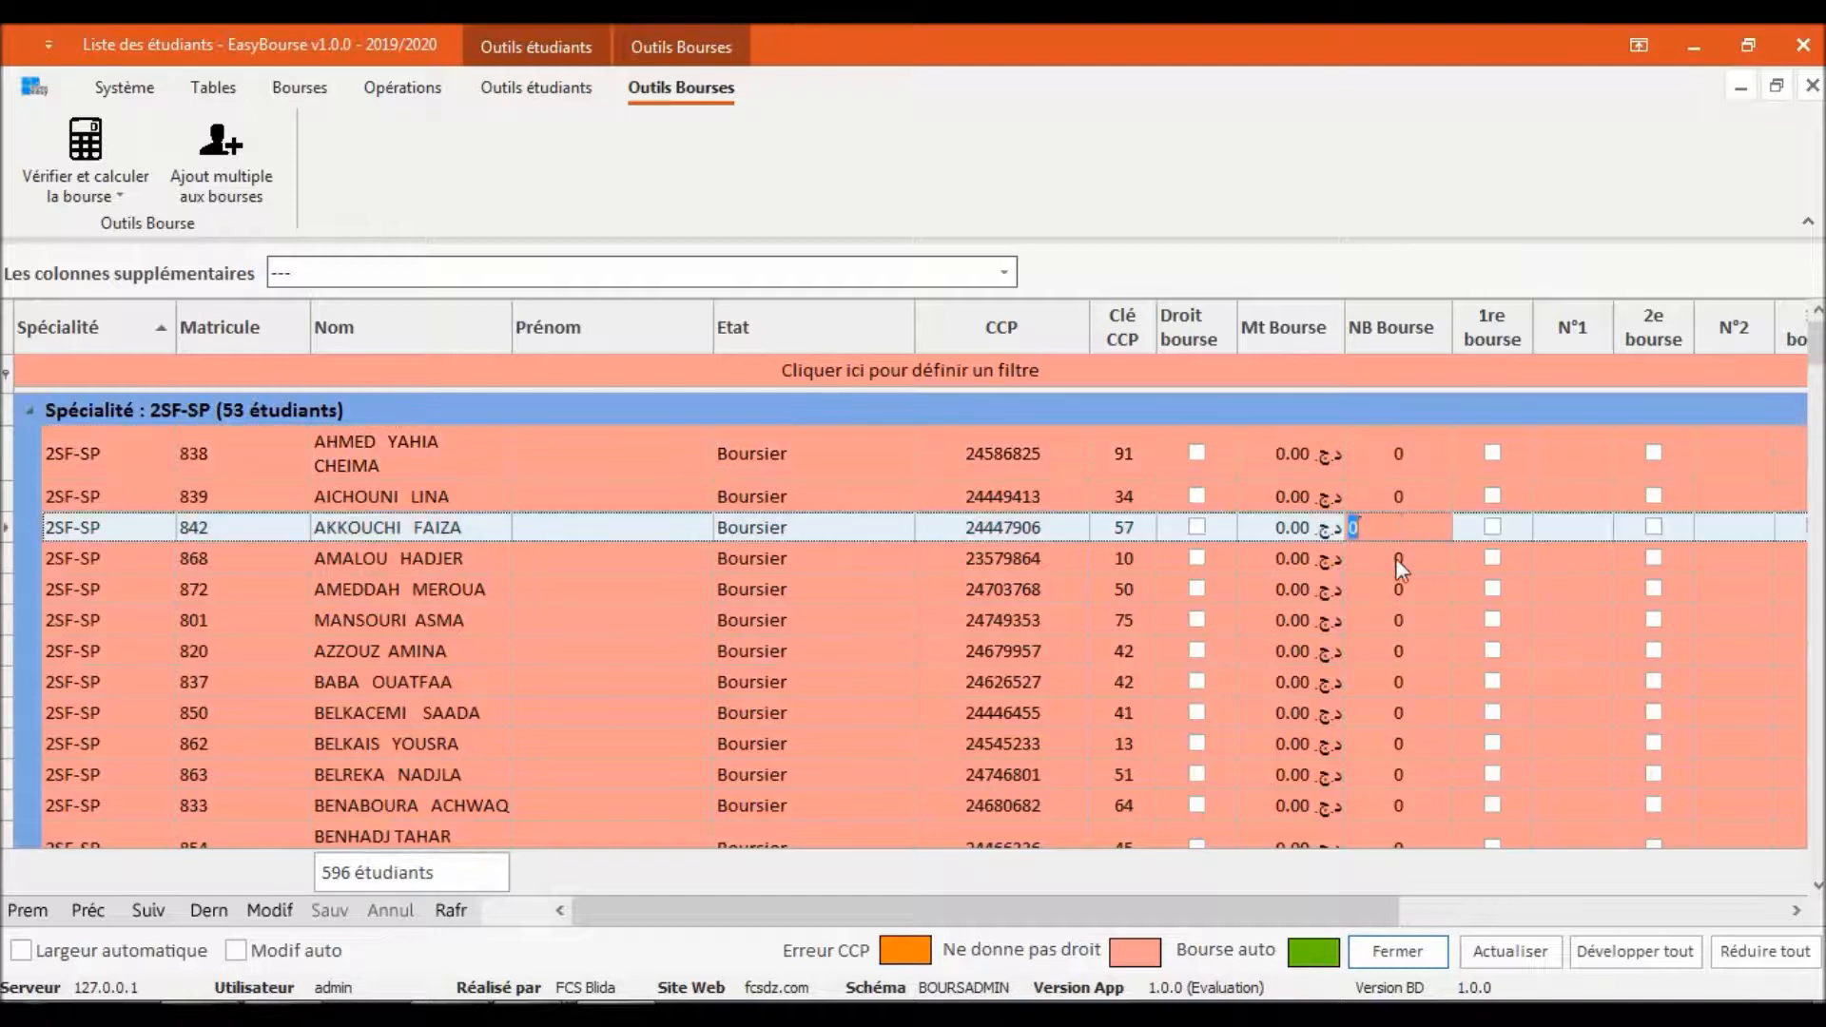
left_click(1400, 590)
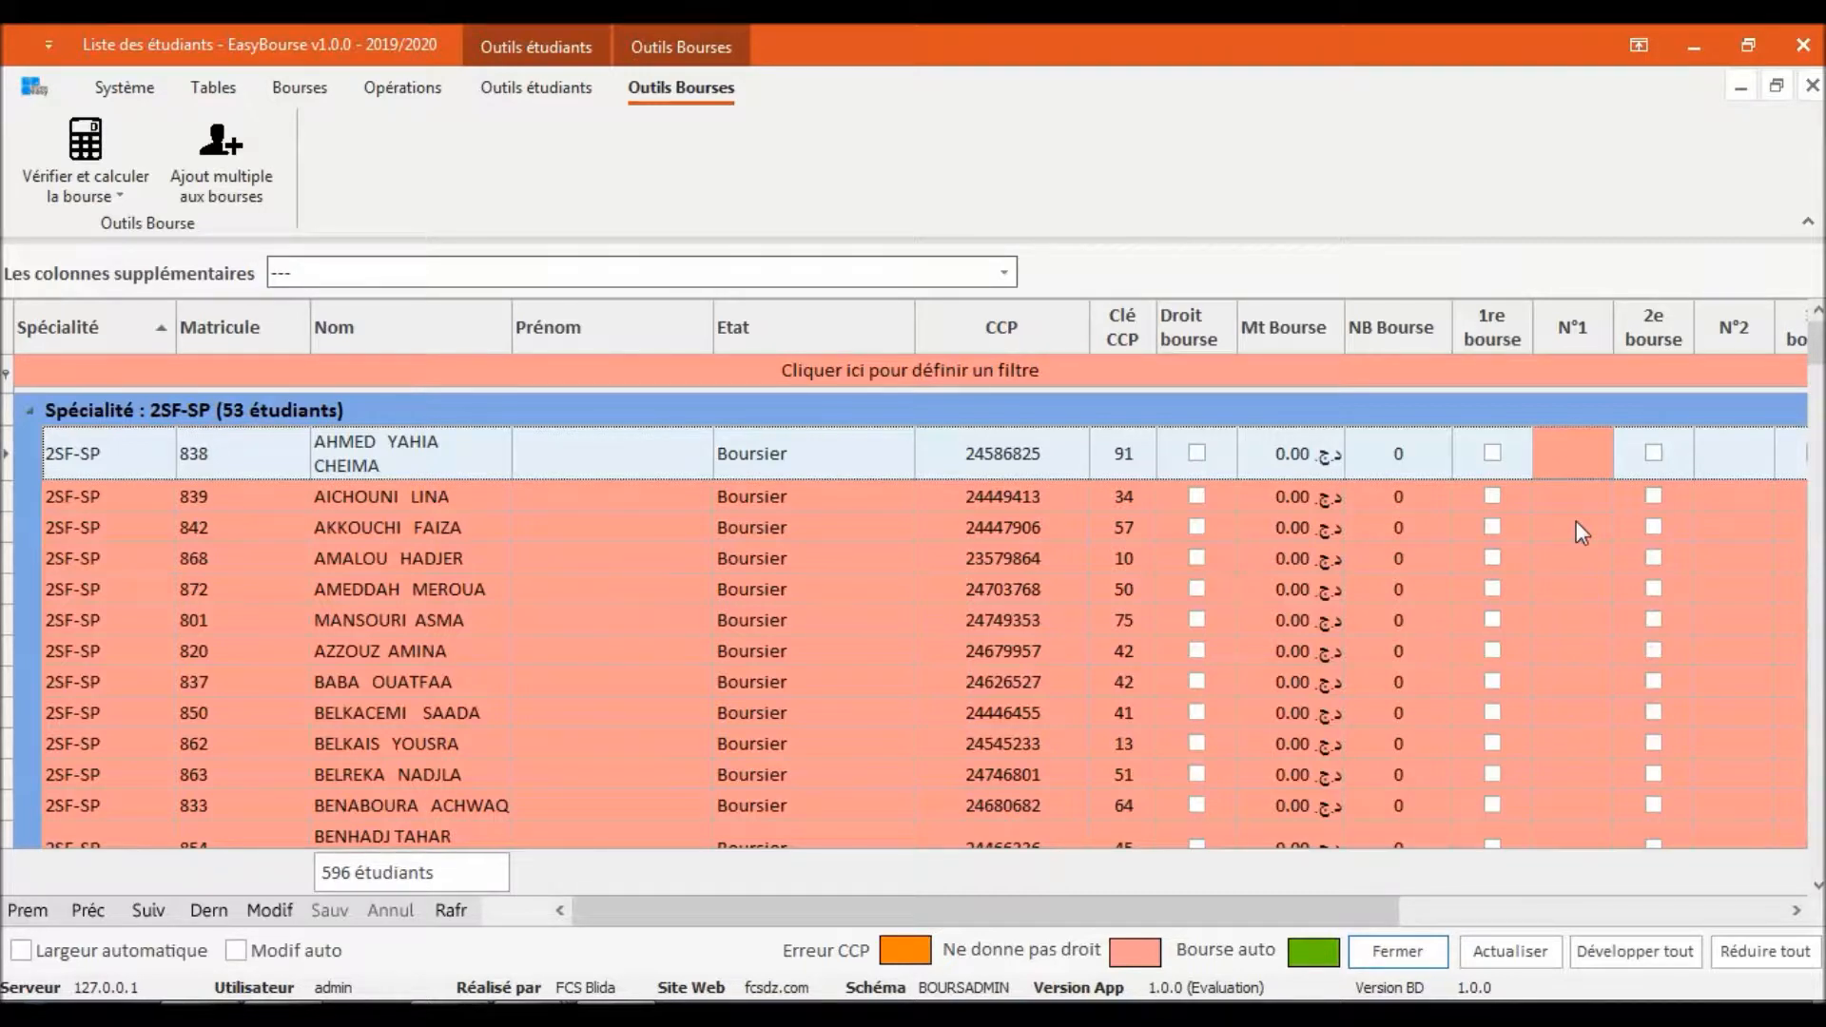
Examine the N°1, N°2 and Décision manuelle columns for the first 2SF-SP student, and close the student list.
left_click(1723, 464)
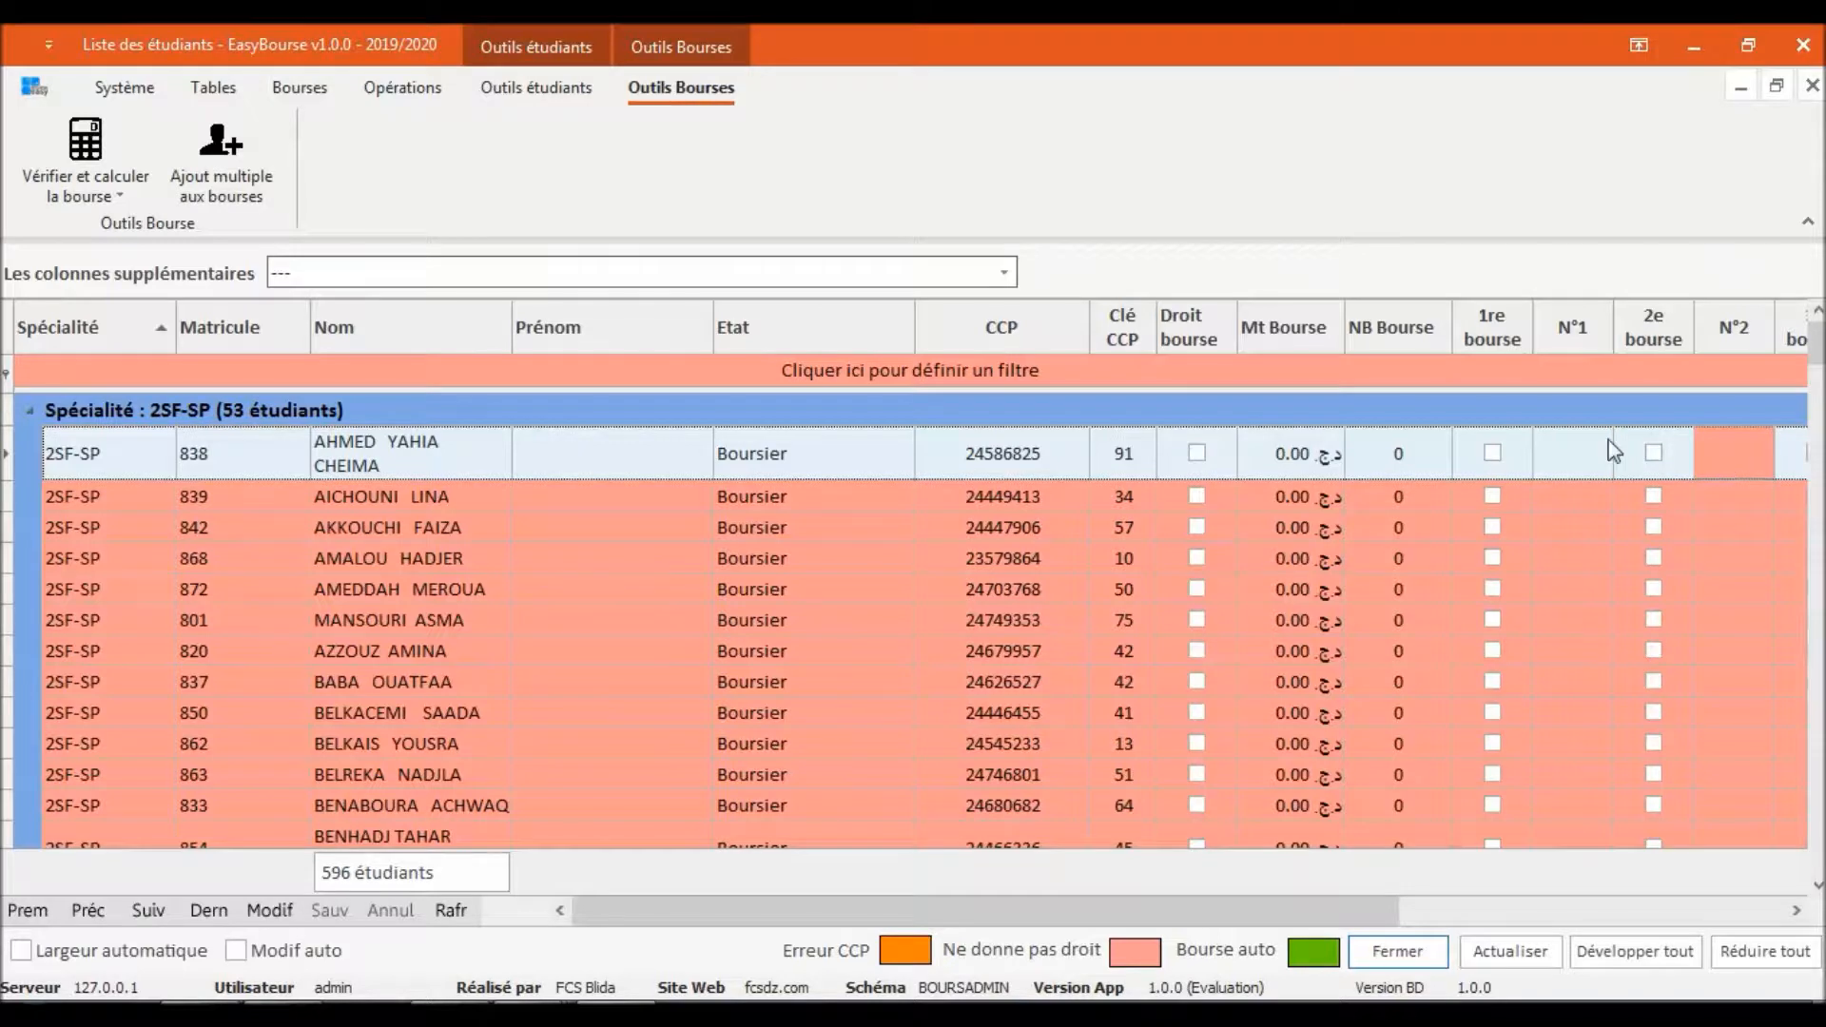
left_click(1576, 464)
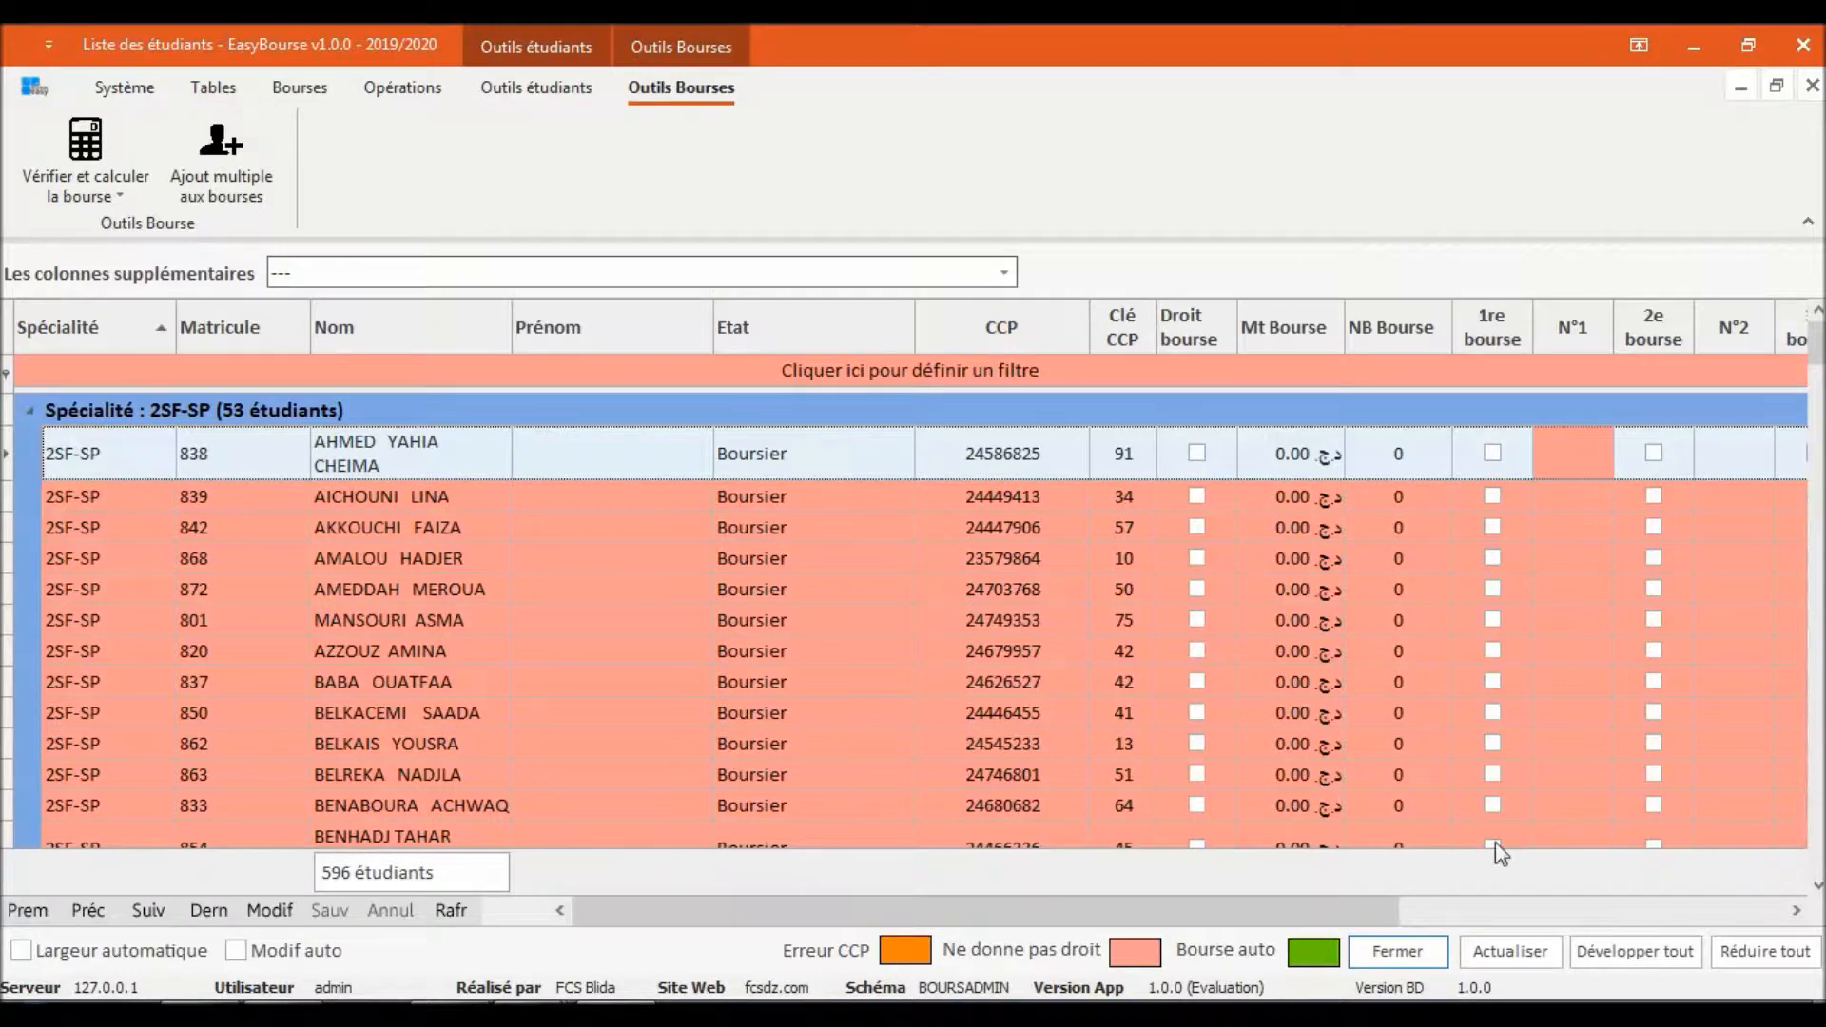
left_click_drag(1313, 912, 1701, 915)
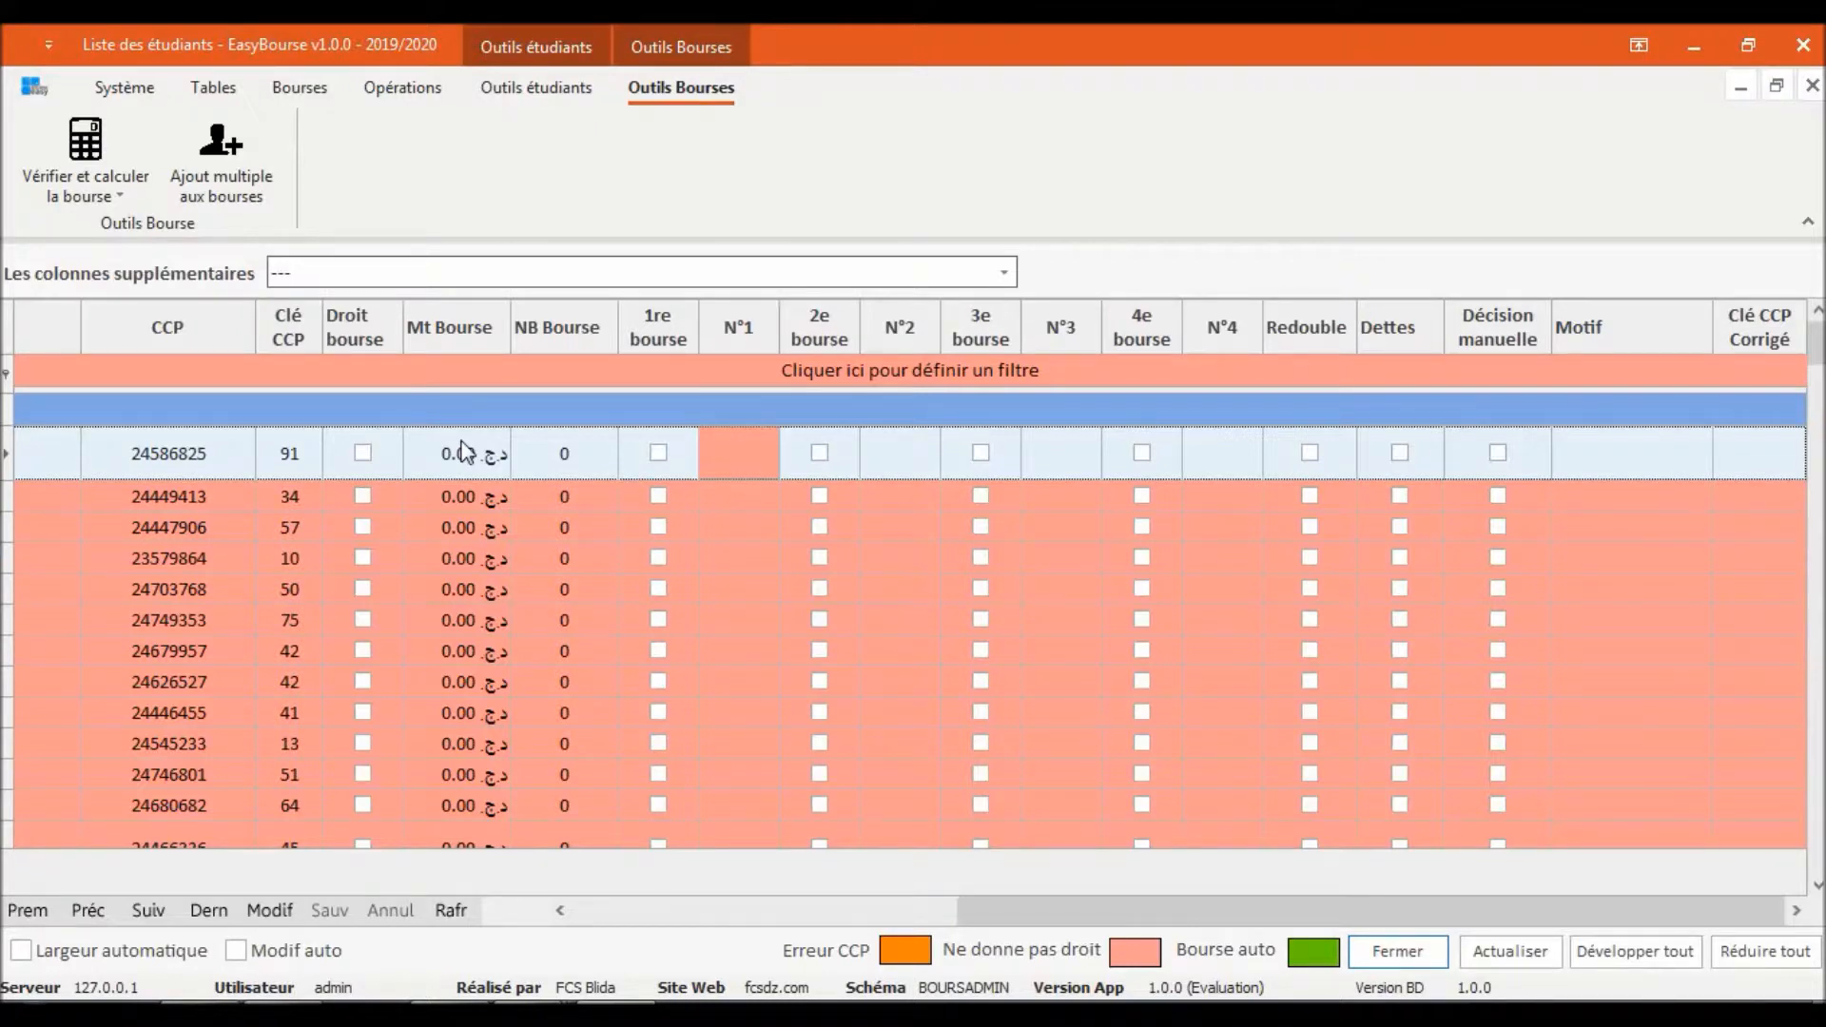
left_click(1499, 454)
left_click(611, 918)
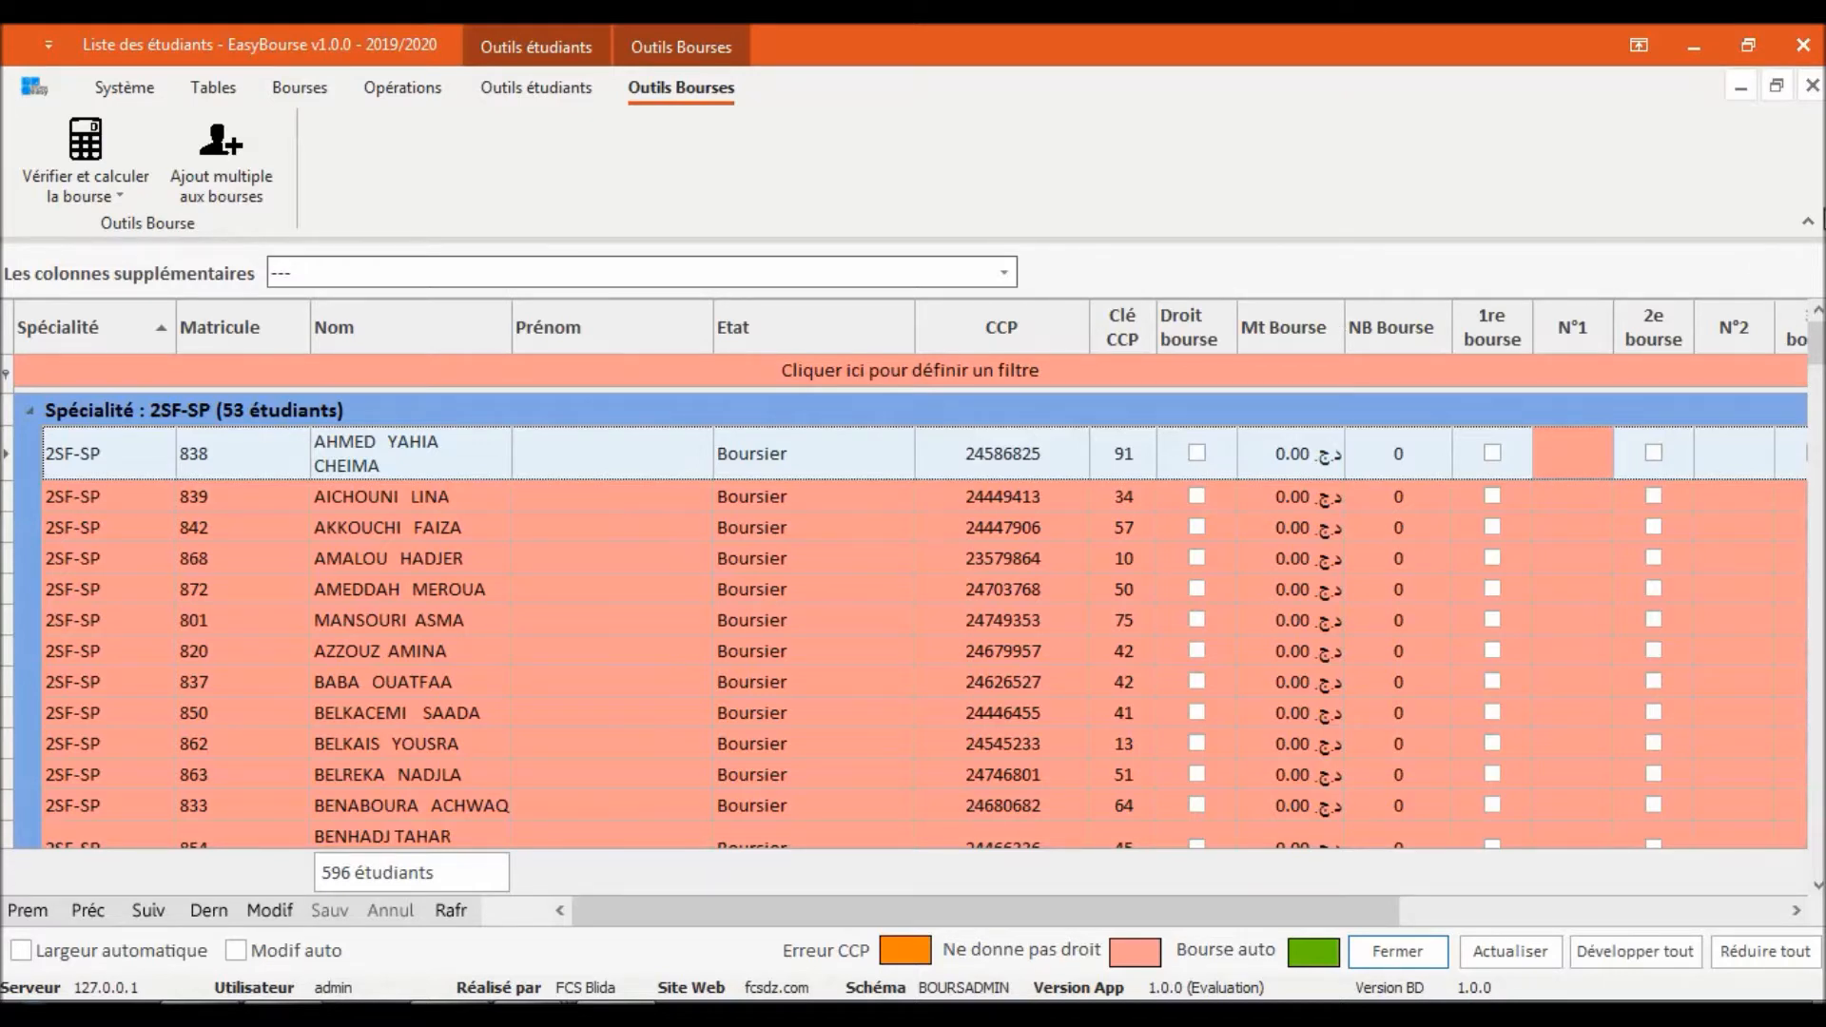
left_click(1811, 86)
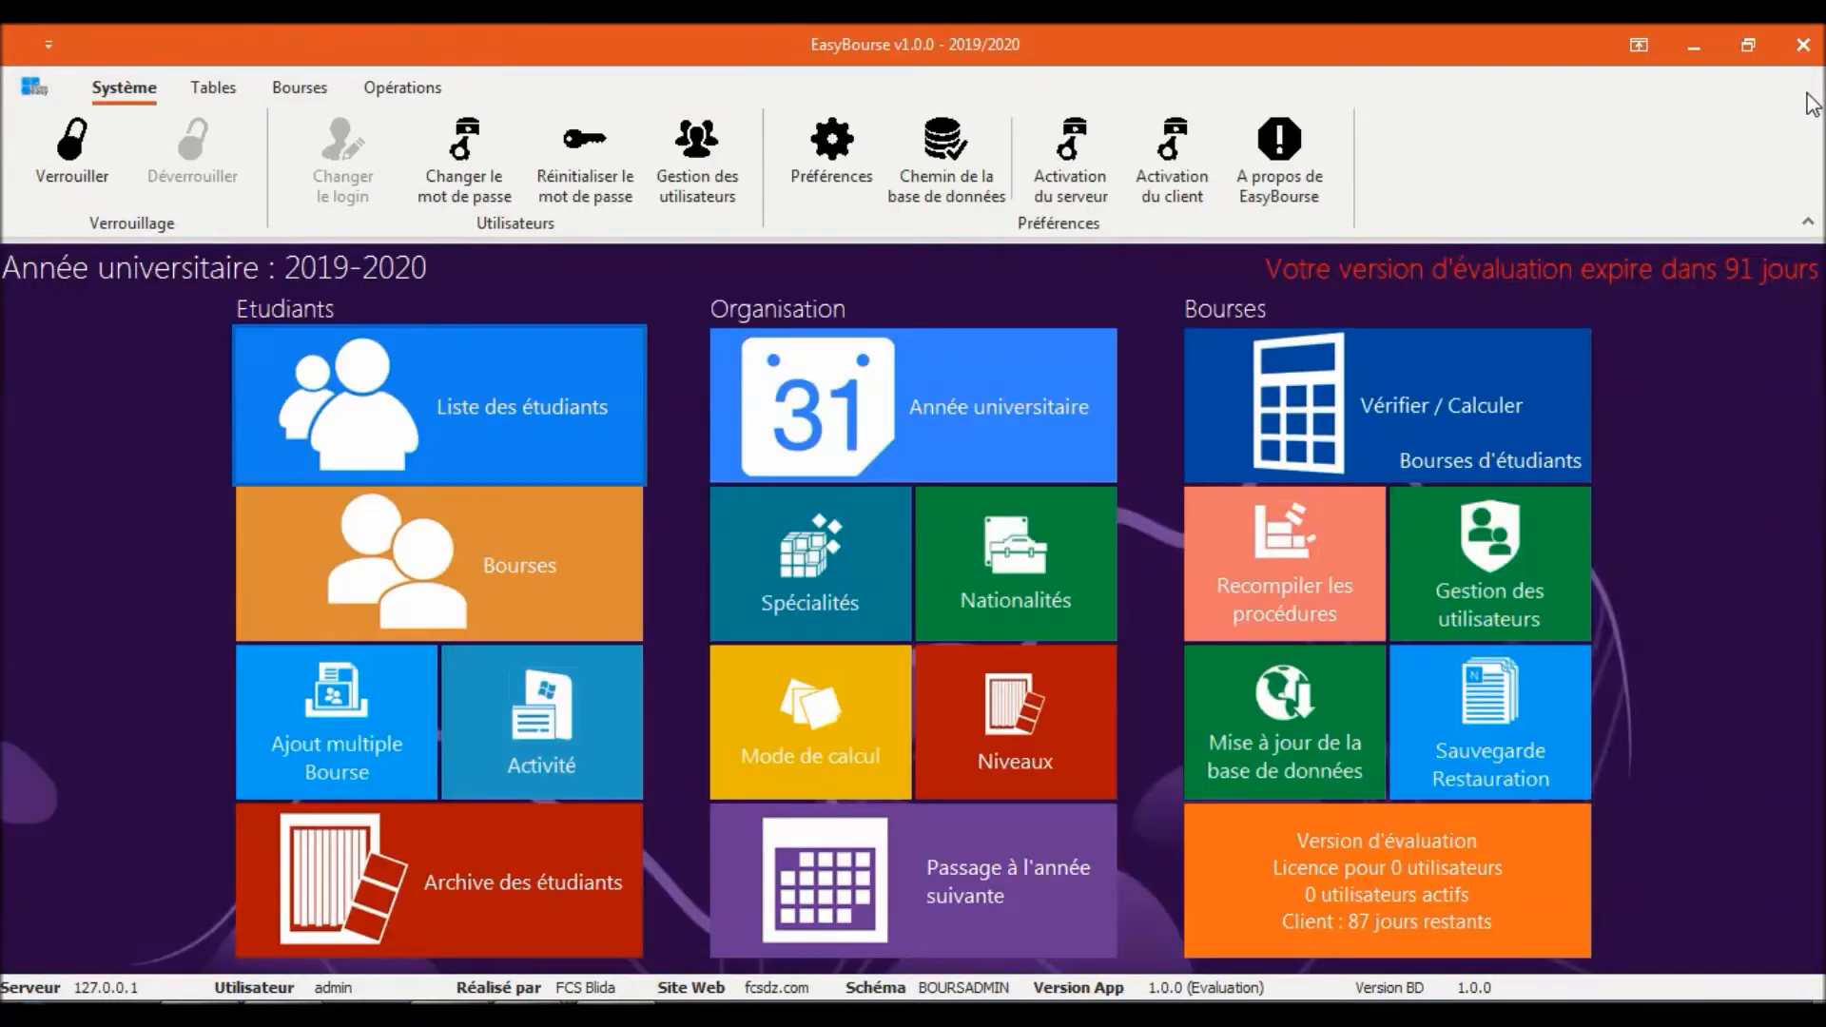